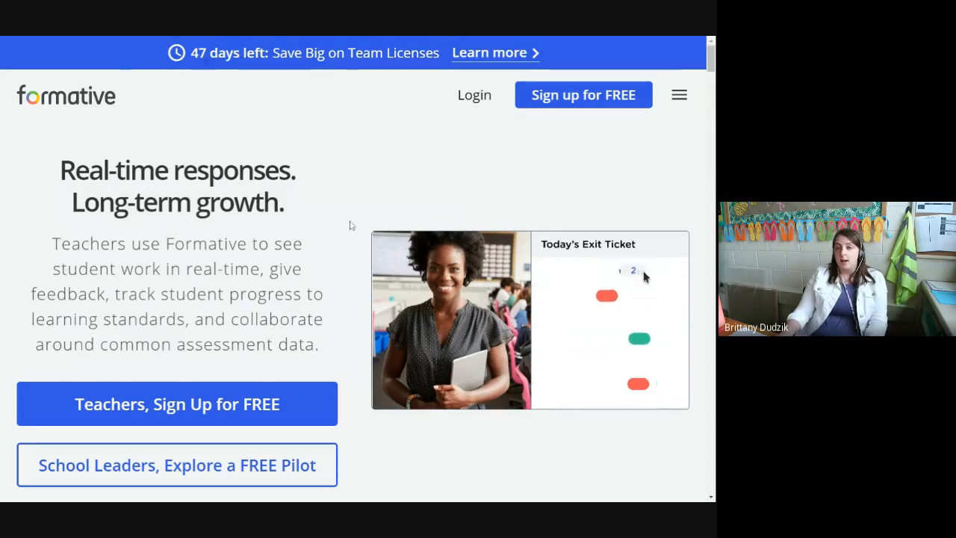
- Log in to the Formative teacher account with Google
{"action": "left_click", "coordinate": [475, 96]}
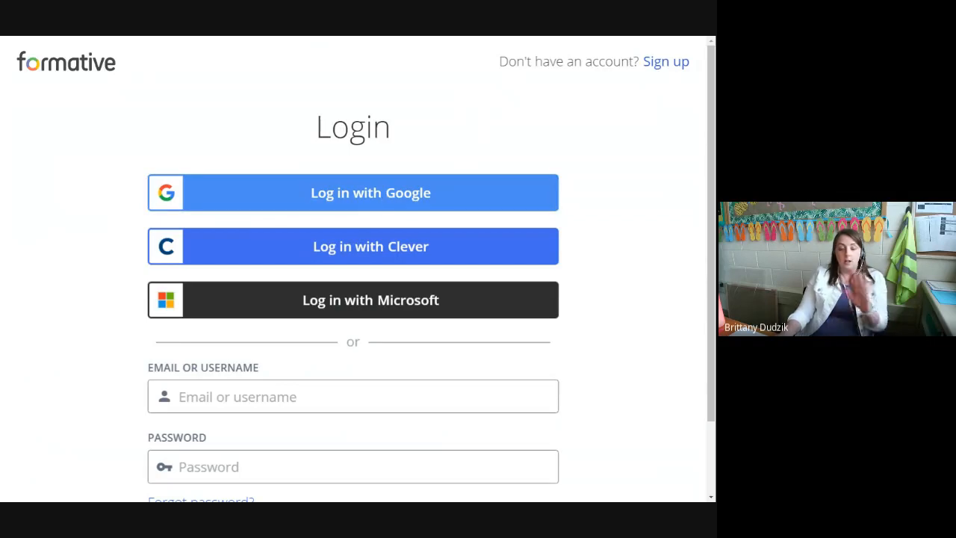
{"action": "left_click", "coordinate": [507, 196]}
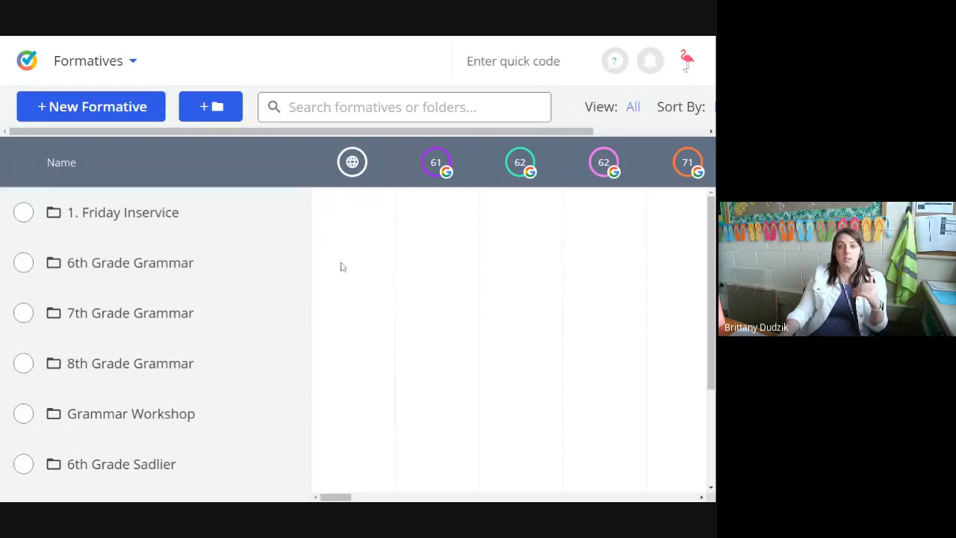
- Look over the formatives page, including its view and sort options and the full list of folders
{"action": "left_click_drag", "start_coordinate": [303, 134], "coordinate": [502, 142]}
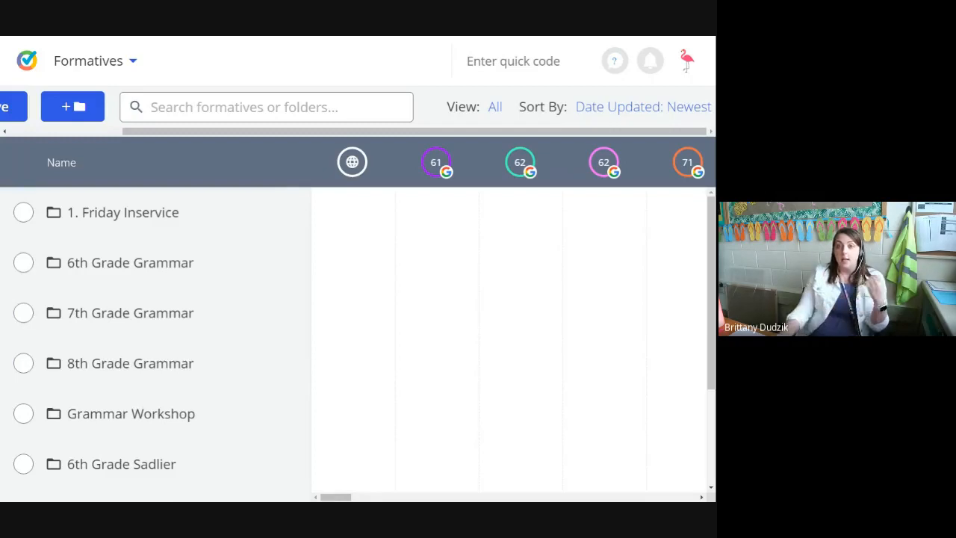
{"action": "left_click_drag", "start_coordinate": [573, 130], "coordinate": [459, 136]}
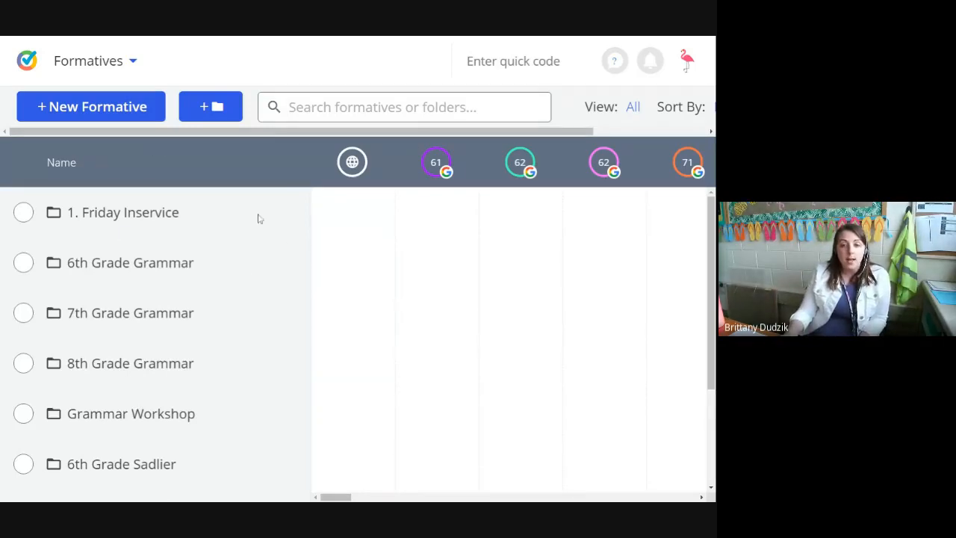
{"action": "scroll", "coordinate": [337, 272], "scroll_direction": "down", "scroll_amount": 1}
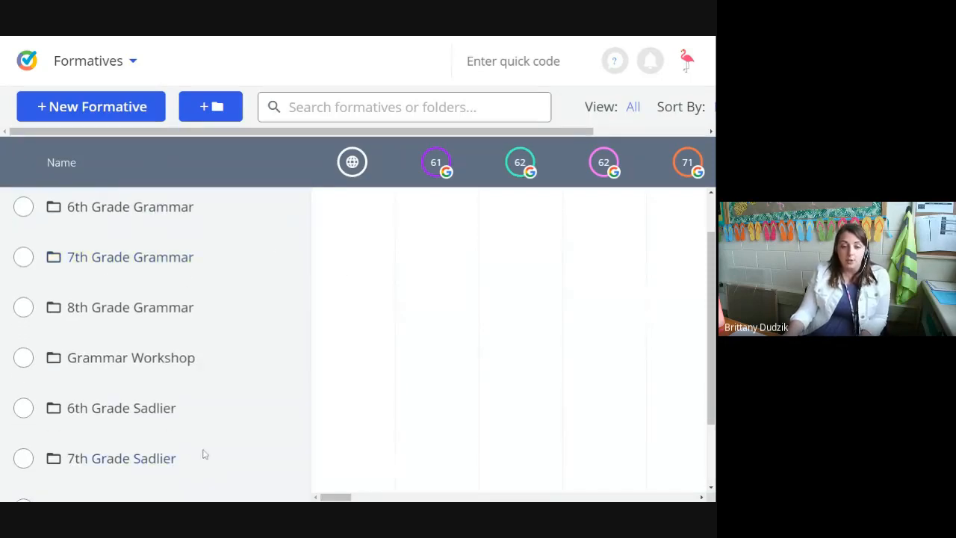
{"action": "scroll", "coordinate": [336, 369], "scroll_direction": "down", "scroll_amount": 1}
{"action": "scroll", "coordinate": [337, 370], "scroll_direction": "down", "scroll_amount": 1}
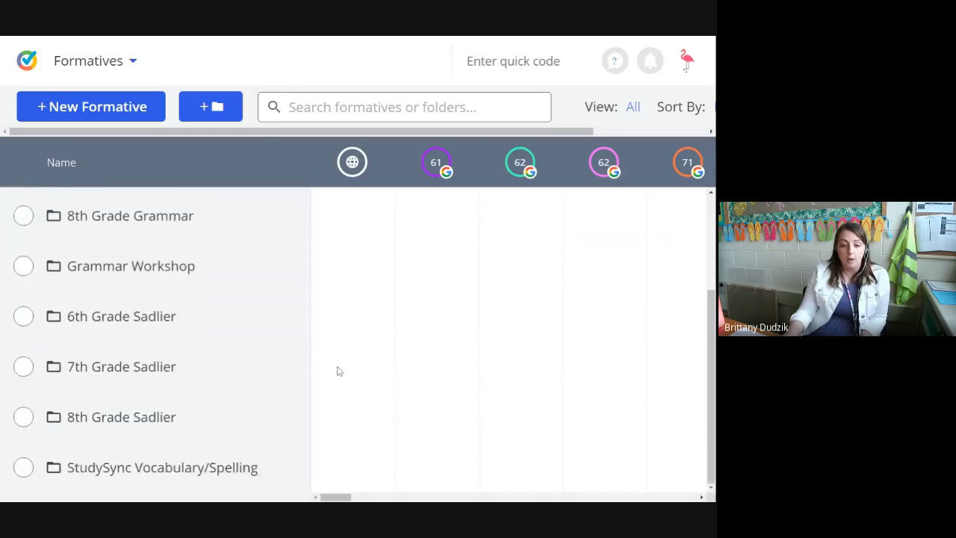
{"action": "scroll", "coordinate": [197, 336], "scroll_direction": "up", "scroll_amount": 4}
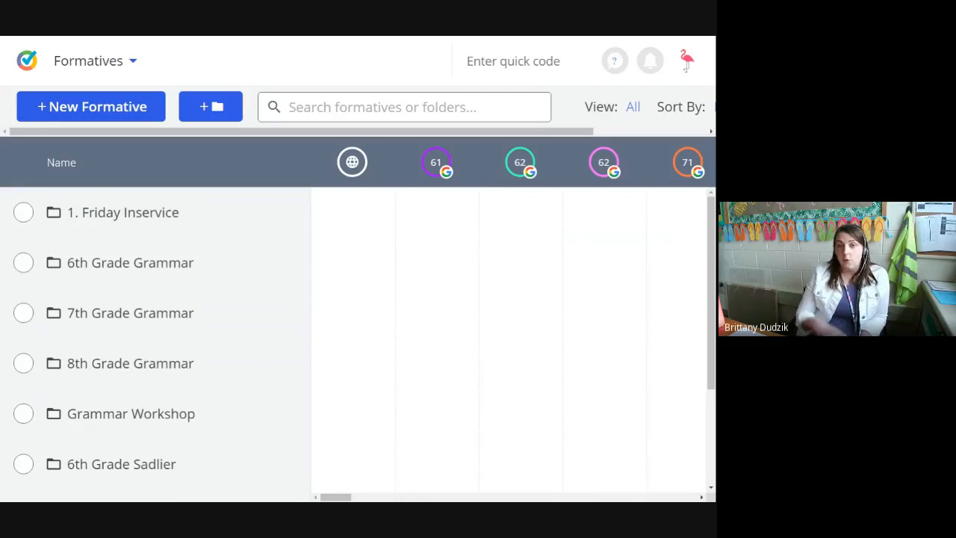
- Search the formatives for "4.5", look through the matching items, and clear the search
{"action": "left_click", "coordinate": [278, 116]}
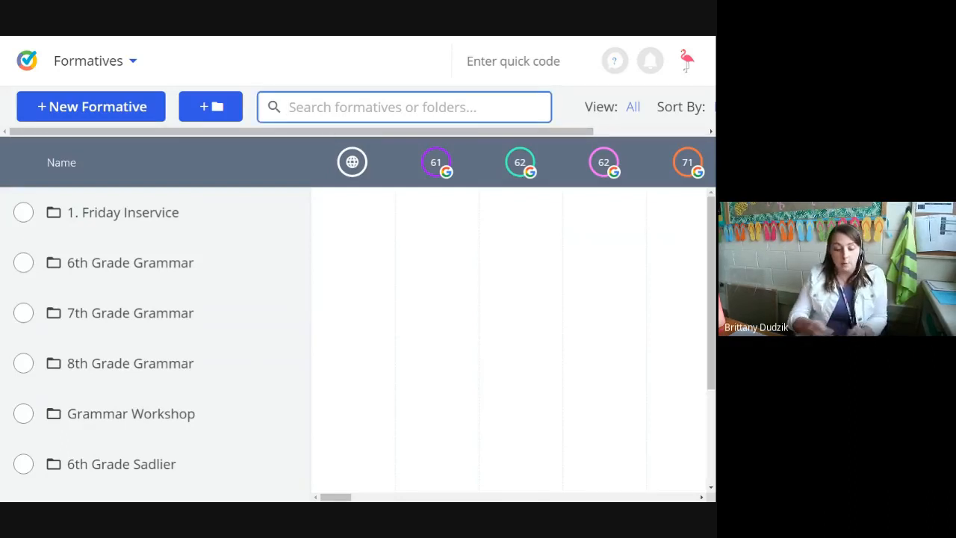
{"action": "type", "text": "4.5"}
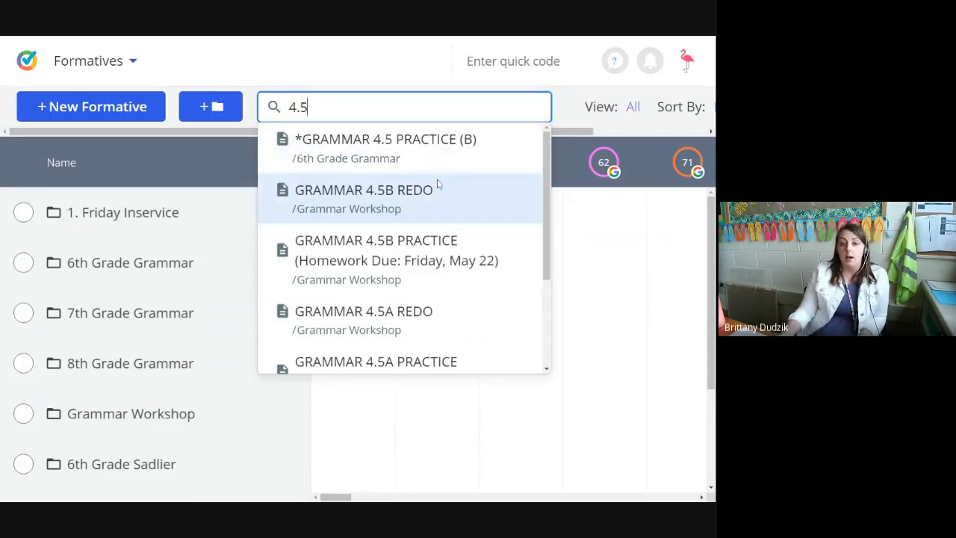
{"action": "scroll", "coordinate": [457, 312], "scroll_direction": "down", "scroll_amount": 1}
{"action": "scroll", "coordinate": [455, 312], "scroll_direction": "down", "scroll_amount": 2}
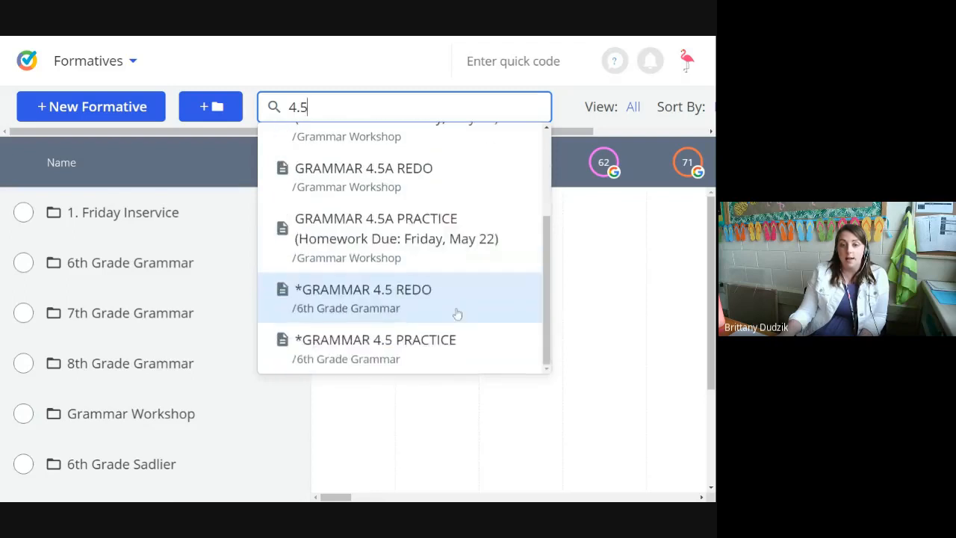
{"action": "scroll", "coordinate": [453, 307], "scroll_direction": "up", "scroll_amount": 3}
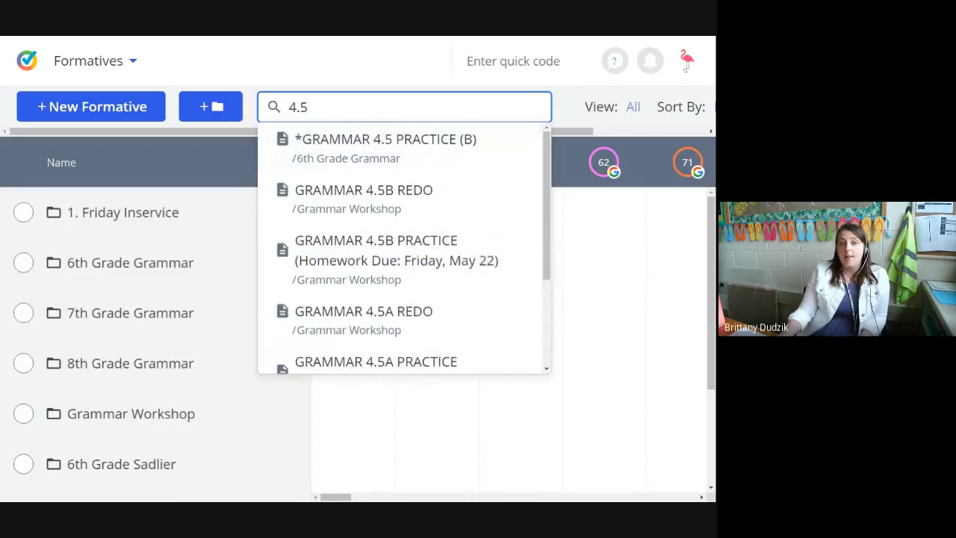
{"action": "left_click_drag", "start_coordinate": [317, 107], "coordinate": [284, 107]}
{"action": "key", "text": "BackSpace"}
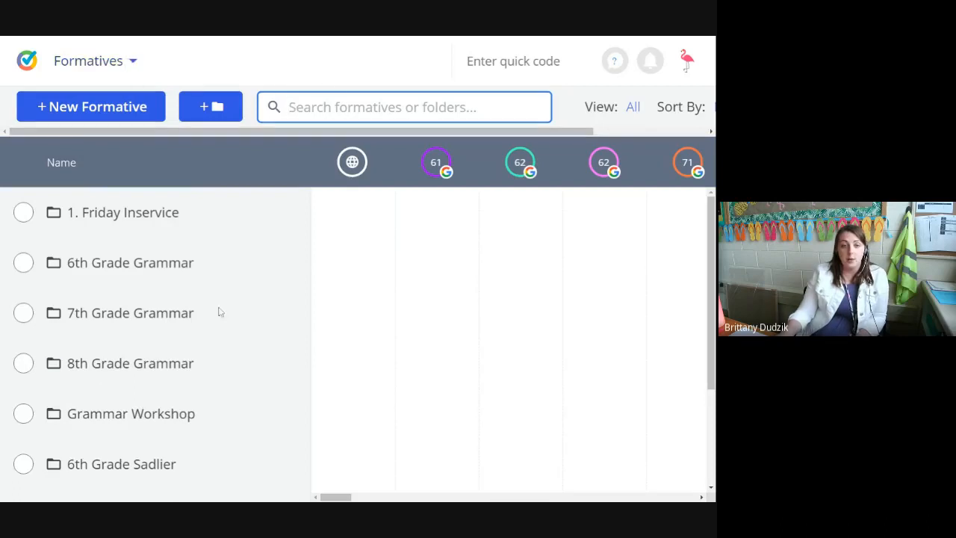
- Go to the Classes page, expand the 7.1A Language Arts roster to review its students, and collapse it again
{"action": "left_click", "coordinate": [133, 63]}
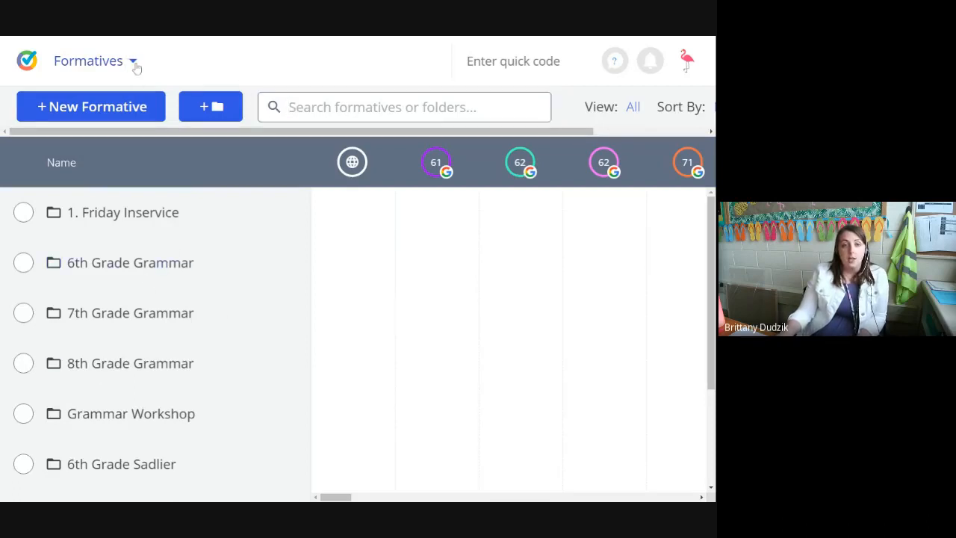
{"action": "left_click", "coordinate": [78, 136]}
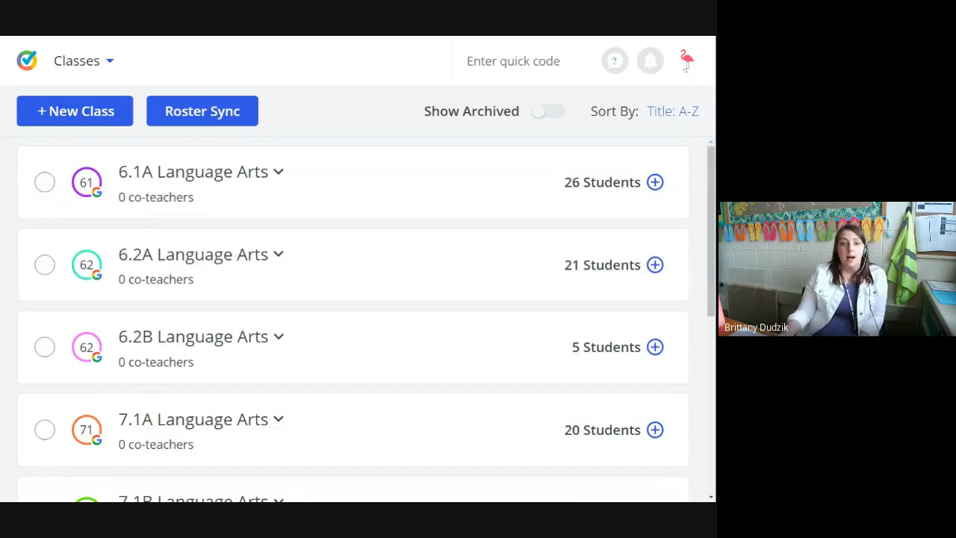
{"action": "scroll", "coordinate": [279, 366], "scroll_direction": "down", "scroll_amount": 1}
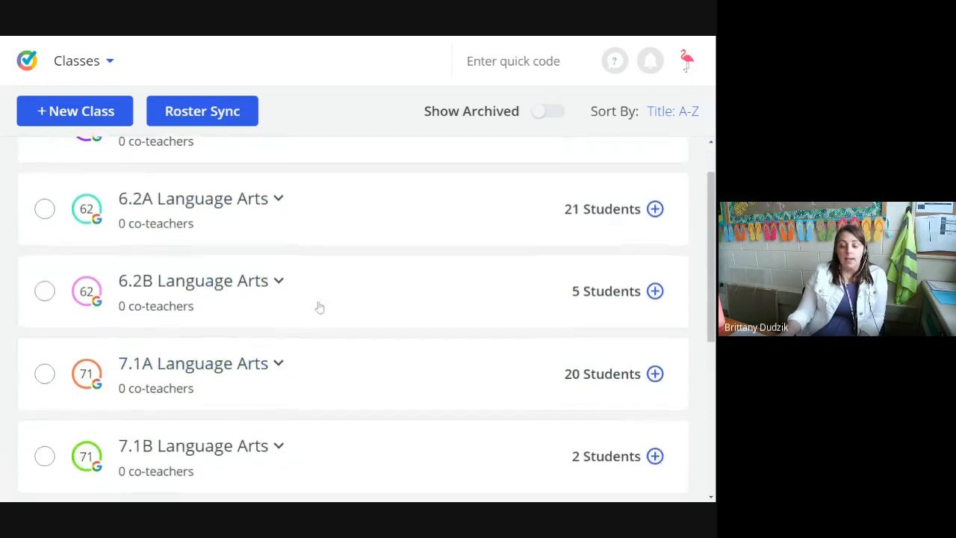
{"action": "left_click", "coordinate": [290, 368]}
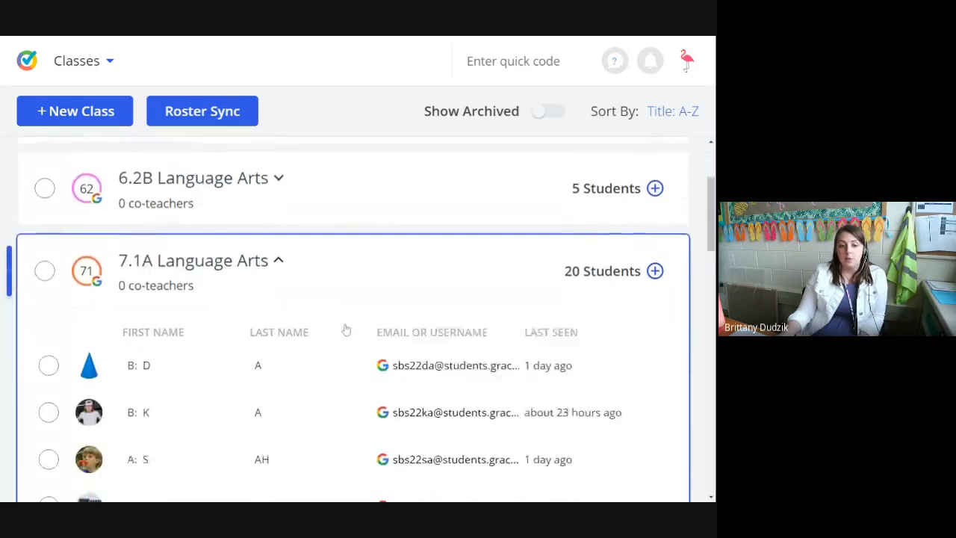
{"action": "scroll", "coordinate": [346, 329], "scroll_direction": "down", "scroll_amount": 3}
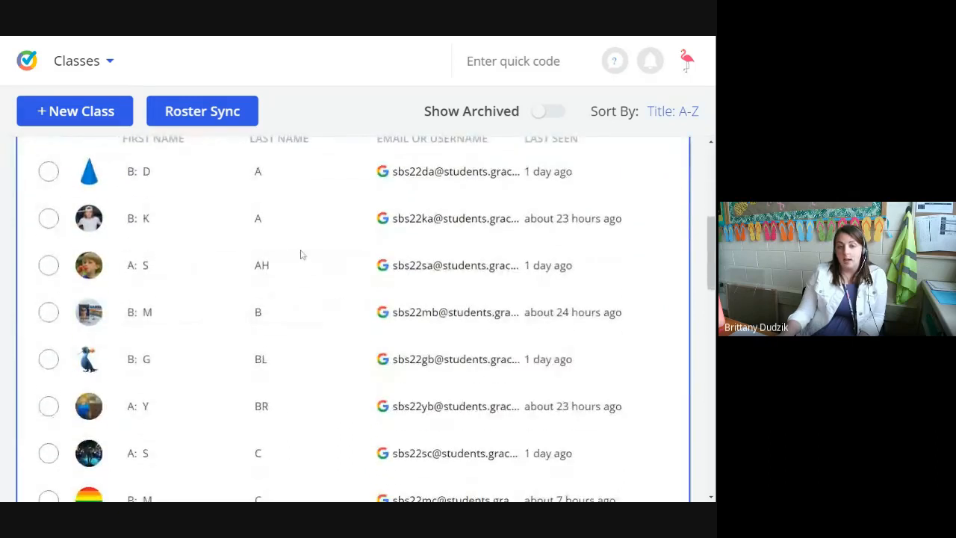
{"action": "scroll", "coordinate": [300, 255], "scroll_direction": "up", "scroll_amount": 1}
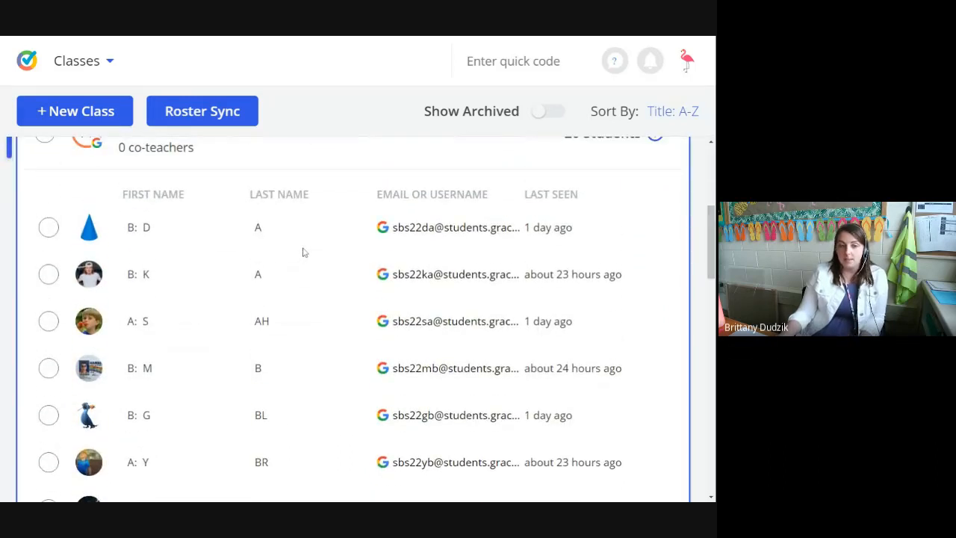
{"action": "scroll", "coordinate": [303, 251], "scroll_direction": "up", "scroll_amount": 5}
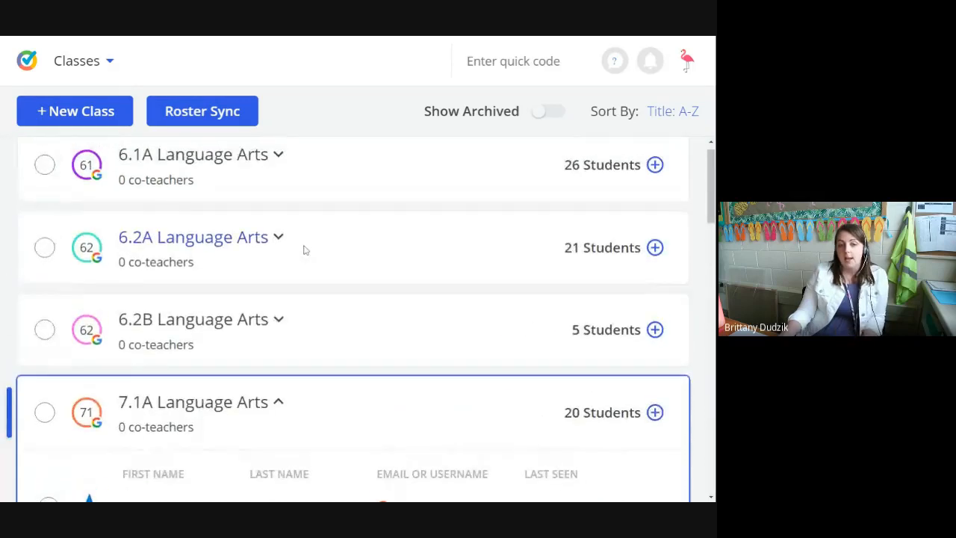
{"action": "left_click", "coordinate": [278, 419]}
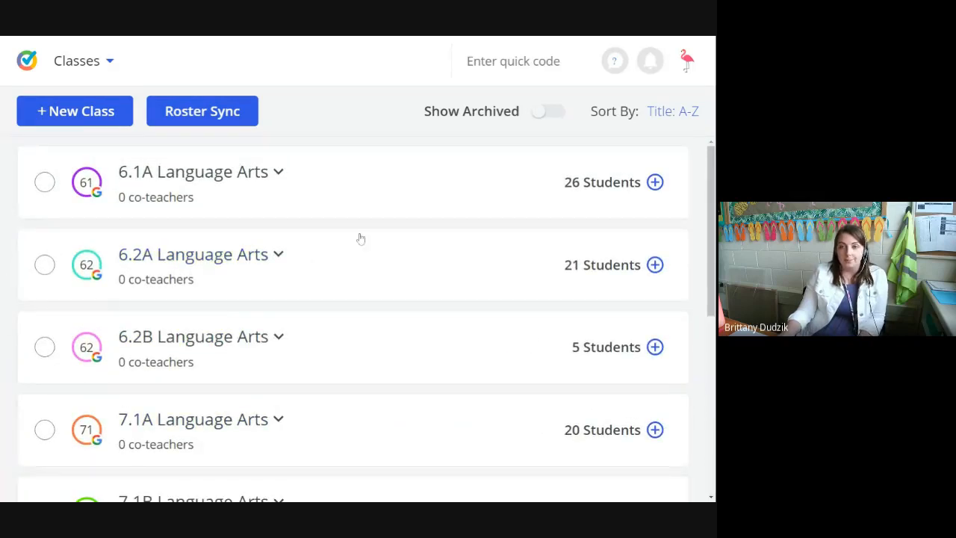
- Go to the Tracker and expand 7.1A Language Arts to review each student's scores across the formatives
{"action": "left_click", "coordinate": [107, 62]}
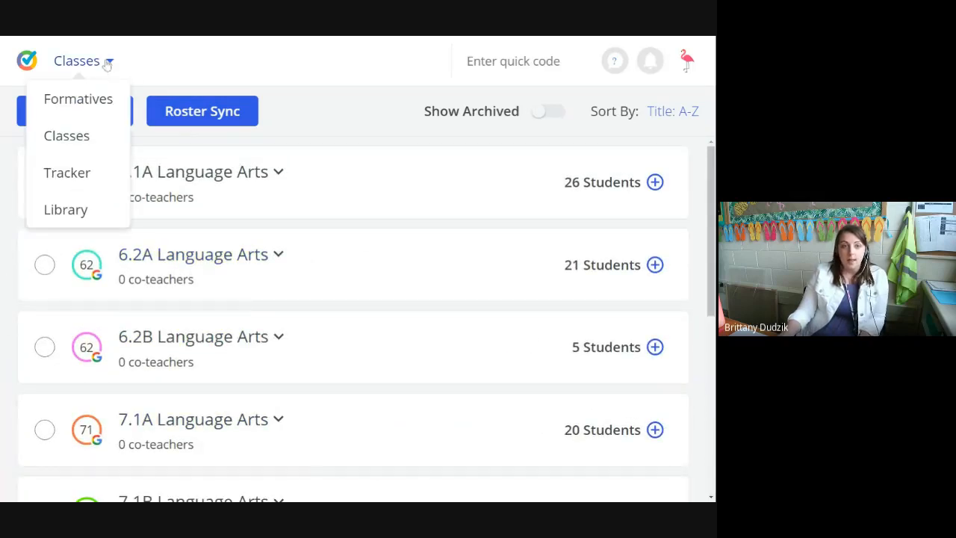
{"action": "left_click", "coordinate": [101, 179]}
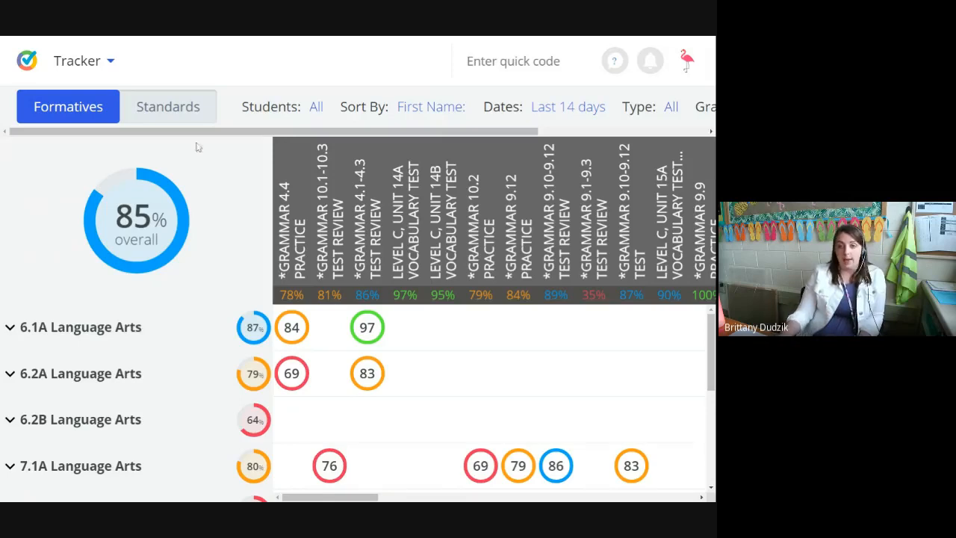
{"action": "scroll", "coordinate": [105, 348], "scroll_direction": "down", "scroll_amount": 3}
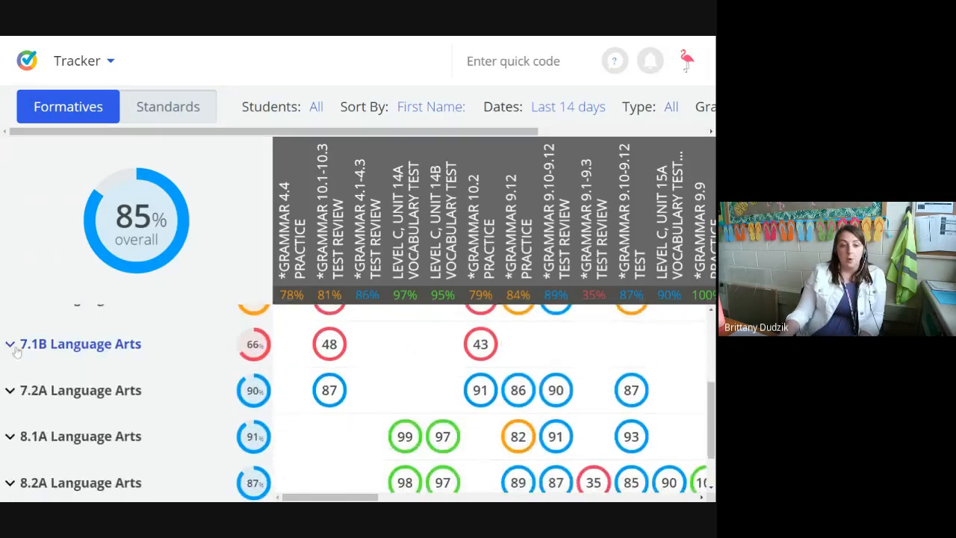
{"action": "scroll", "coordinate": [75, 354], "scroll_direction": "up", "scroll_amount": 1}
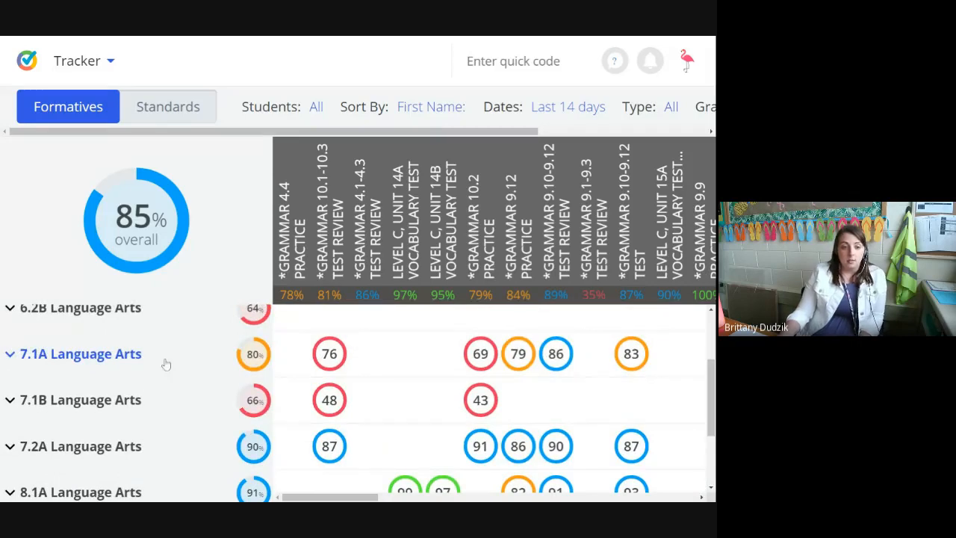
{"action": "left_click", "coordinate": [49, 356]}
{"action": "scroll", "coordinate": [145, 371], "scroll_direction": "down", "scroll_amount": 10}
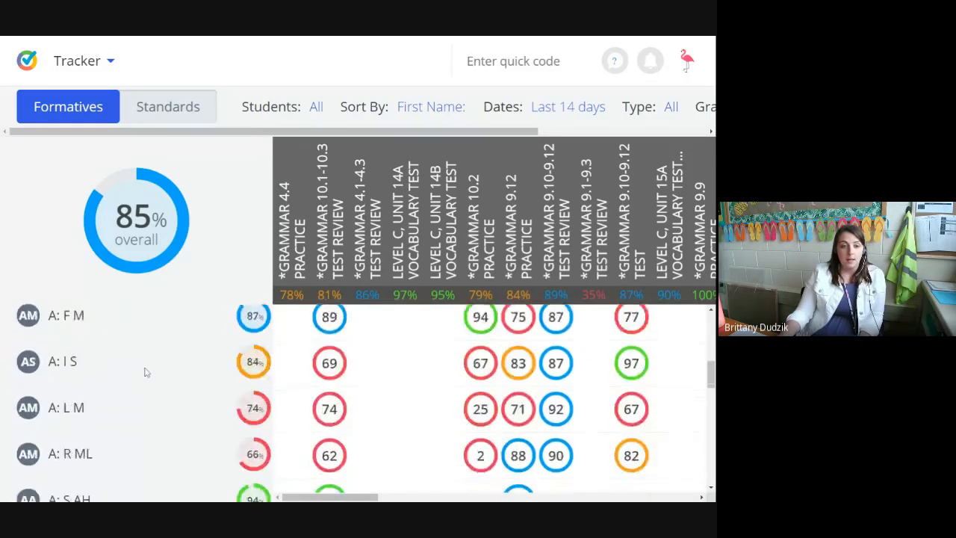
{"action": "scroll", "coordinate": [146, 372], "scroll_direction": "down", "scroll_amount": 10}
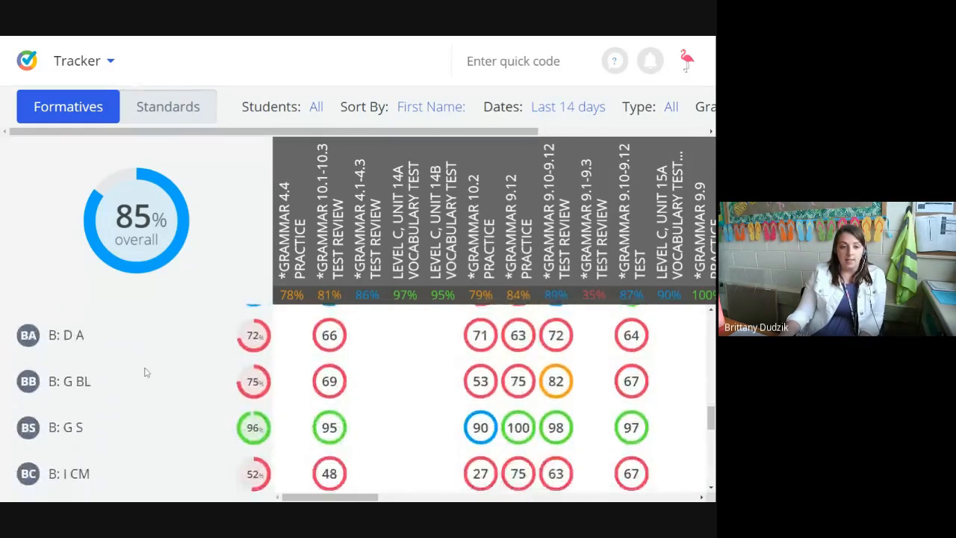
{"action": "scroll", "coordinate": [146, 372], "scroll_direction": "up", "scroll_amount": 1}
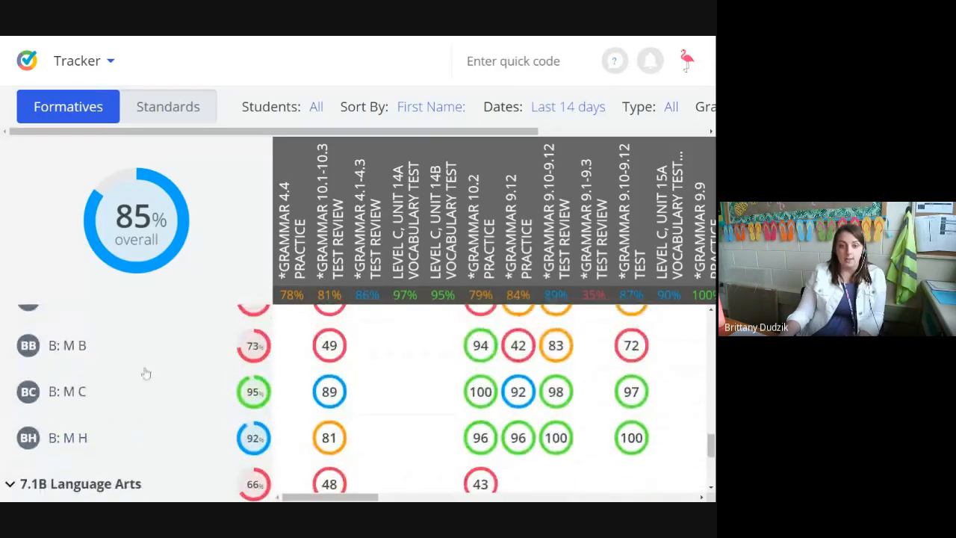
- Open the individual results of the 7.1A student with a 95% average, review all assessment scores, and close them
{"action": "left_click", "coordinate": [92, 399]}
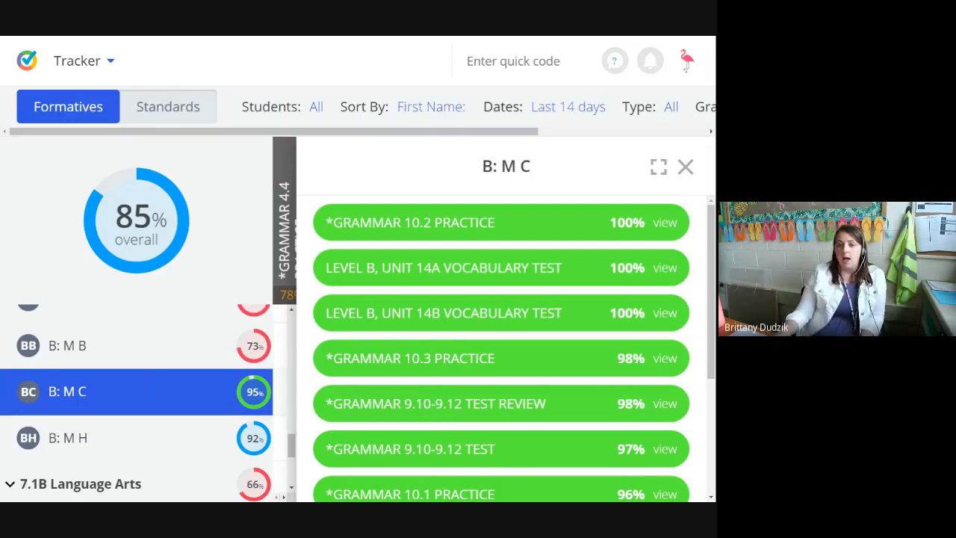
{"action": "scroll", "coordinate": [616, 258], "scroll_direction": "down", "scroll_amount": 1}
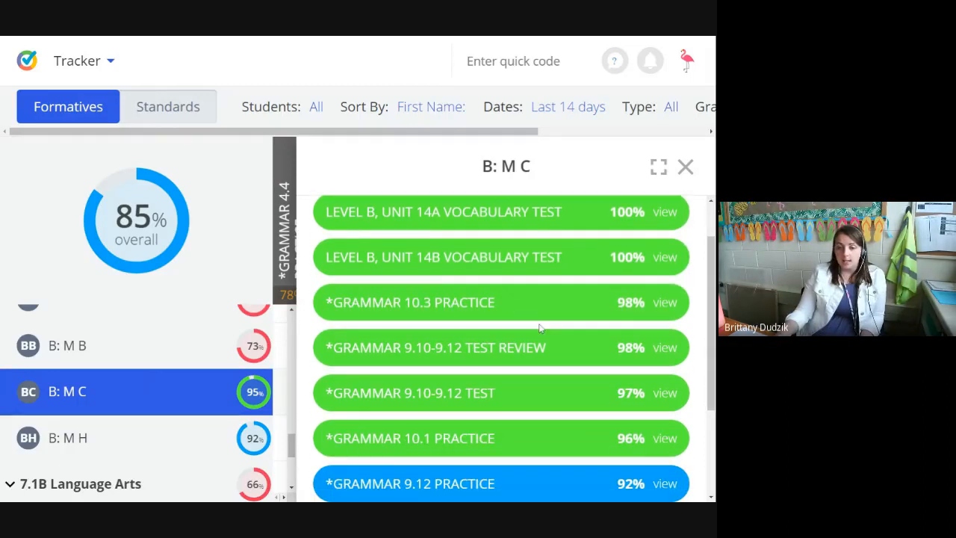
{"action": "scroll", "coordinate": [540, 333], "scroll_direction": "down", "scroll_amount": 3}
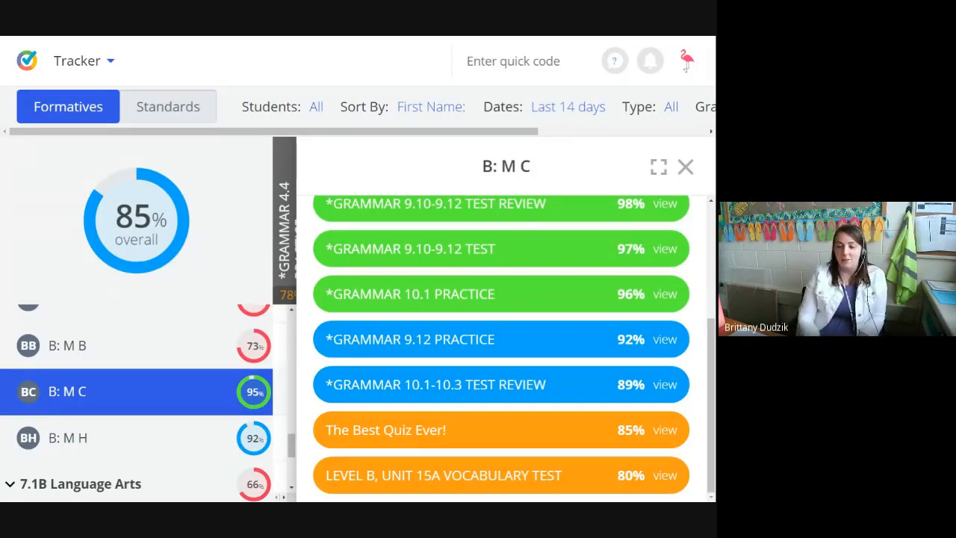
{"action": "scroll", "coordinate": [617, 394], "scroll_direction": "up", "scroll_amount": 2}
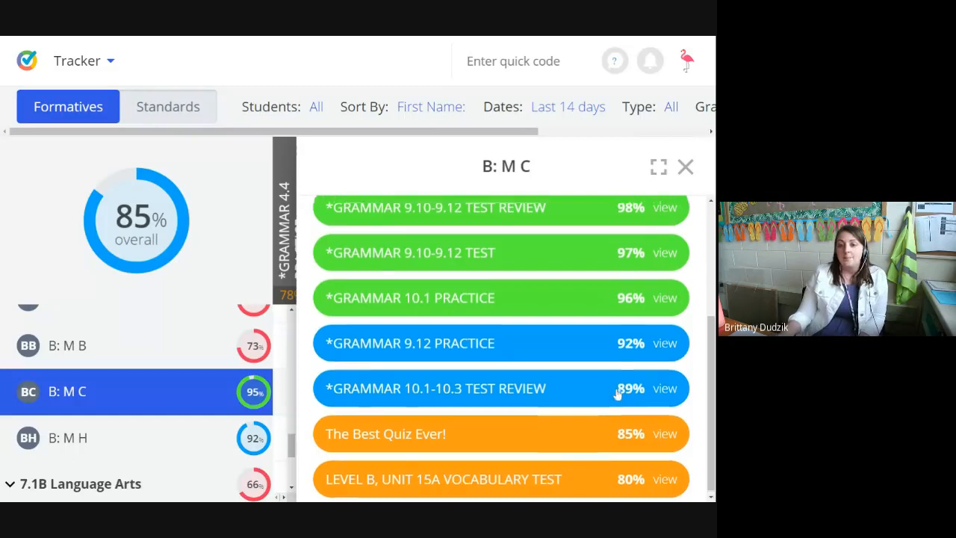
{"action": "scroll", "coordinate": [617, 394], "scroll_direction": "down", "scroll_amount": 2}
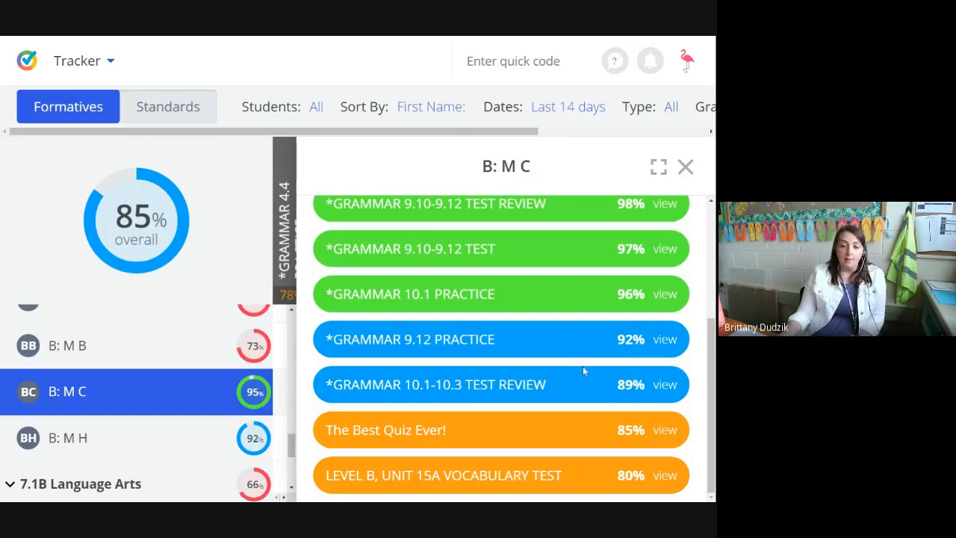
{"action": "scroll", "coordinate": [585, 366], "scroll_direction": "up", "scroll_amount": 3}
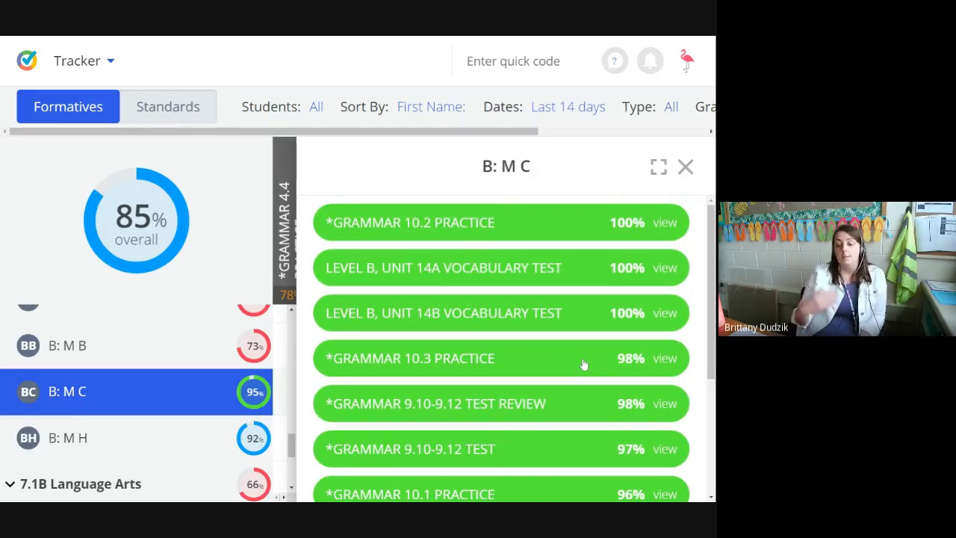
{"action": "left_click", "coordinate": [686, 166]}
- Go to the Library of ready-made formatives
{"action": "left_click", "coordinate": [109, 67]}
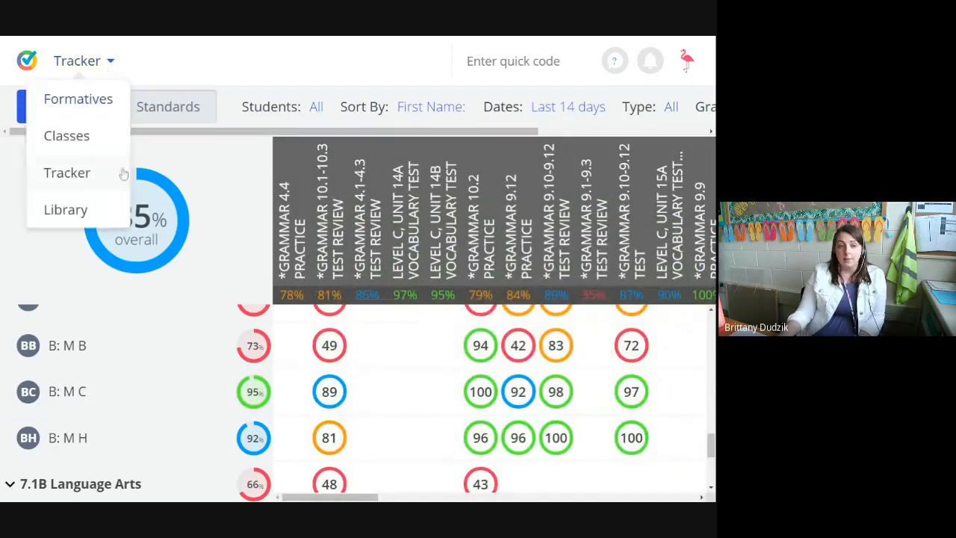
{"action": "left_click", "coordinate": [67, 212]}
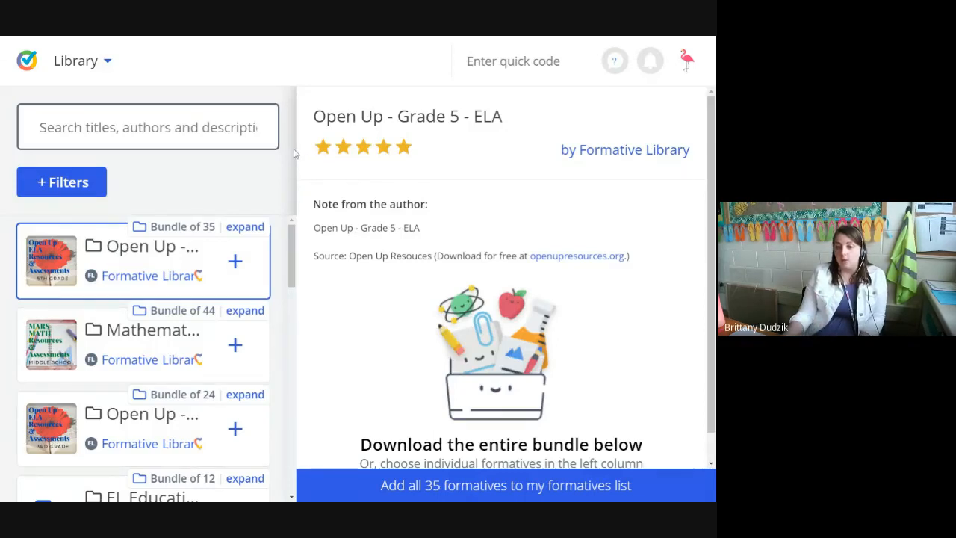
- Return to the Formatives list and open Sample Homework from the 1. Friday Inservice folder for editing
{"action": "left_click", "coordinate": [82, 68]}
{"action": "left_click", "coordinate": [94, 102]}
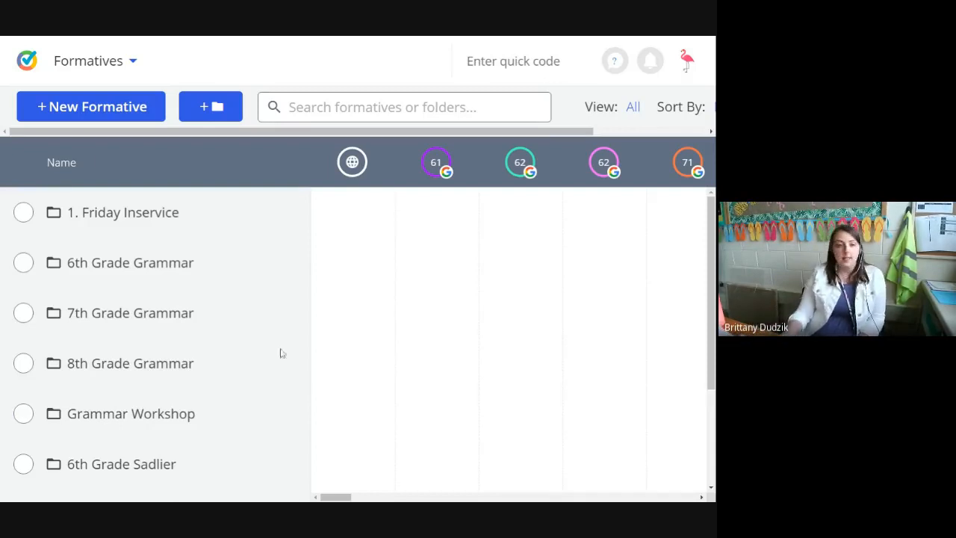
{"action": "left_click", "coordinate": [127, 223]}
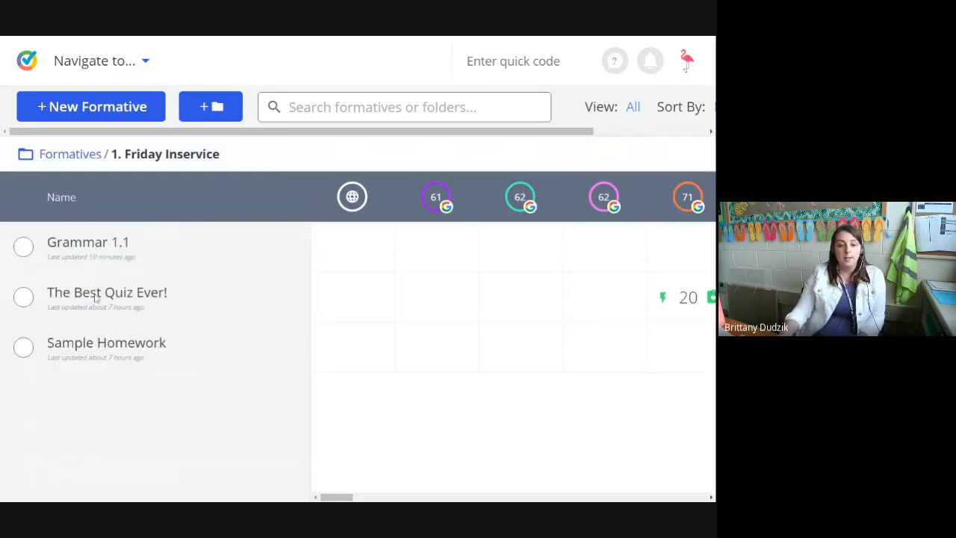
{"action": "left_click", "coordinate": [116, 351]}
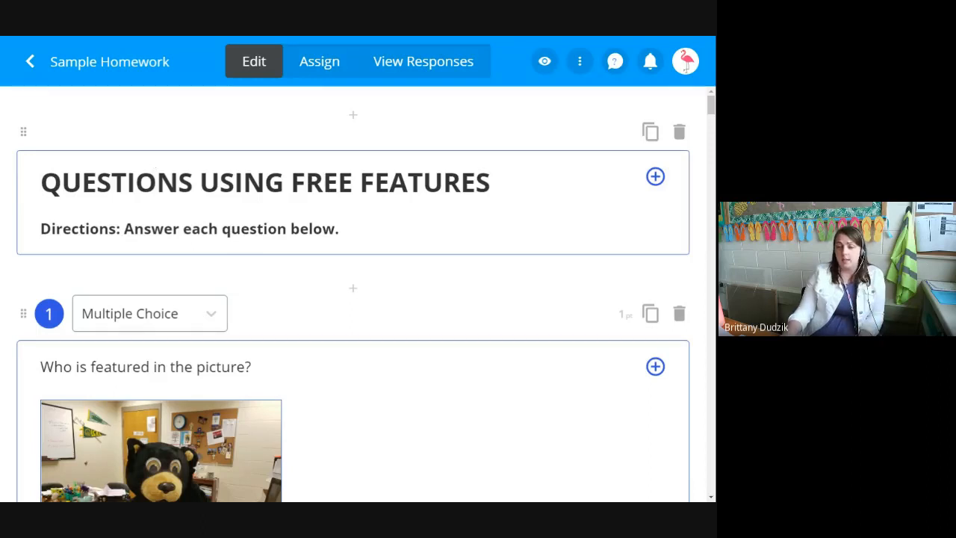
- Review the multiple-choice picture question and the free-response Pythagorean Theorem question, including their answer choices and whiteboard image
{"action": "scroll", "coordinate": [353, 299], "scroll_direction": "down", "scroll_amount": 3}
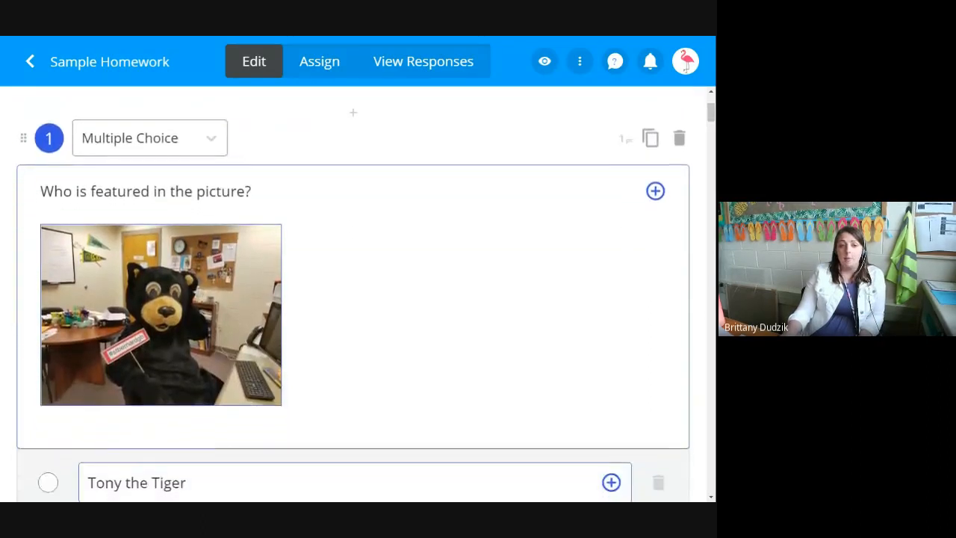
{"action": "scroll", "coordinate": [249, 212], "scroll_direction": "down", "scroll_amount": 1}
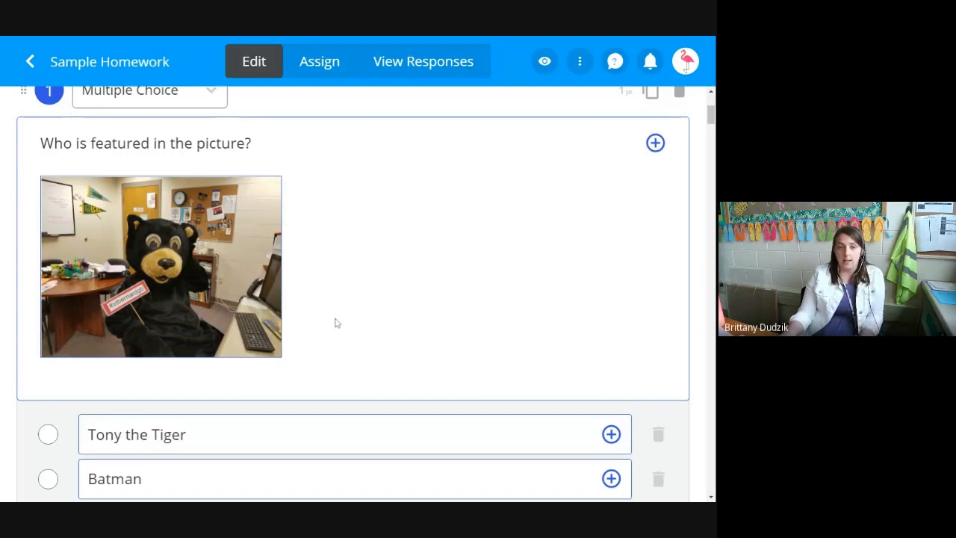
{"action": "scroll", "coordinate": [335, 303], "scroll_direction": "down", "scroll_amount": 4}
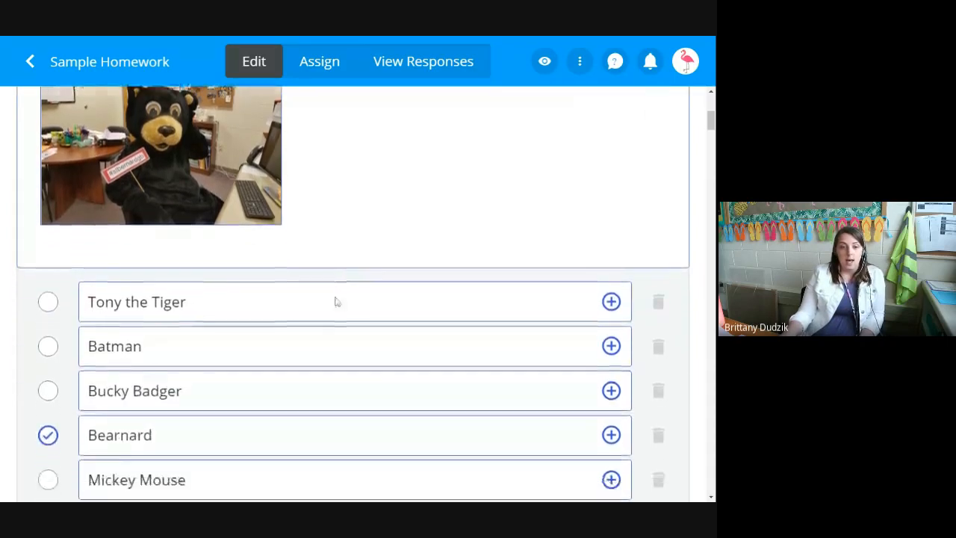
{"action": "scroll", "coordinate": [336, 299], "scroll_direction": "down", "scroll_amount": 6}
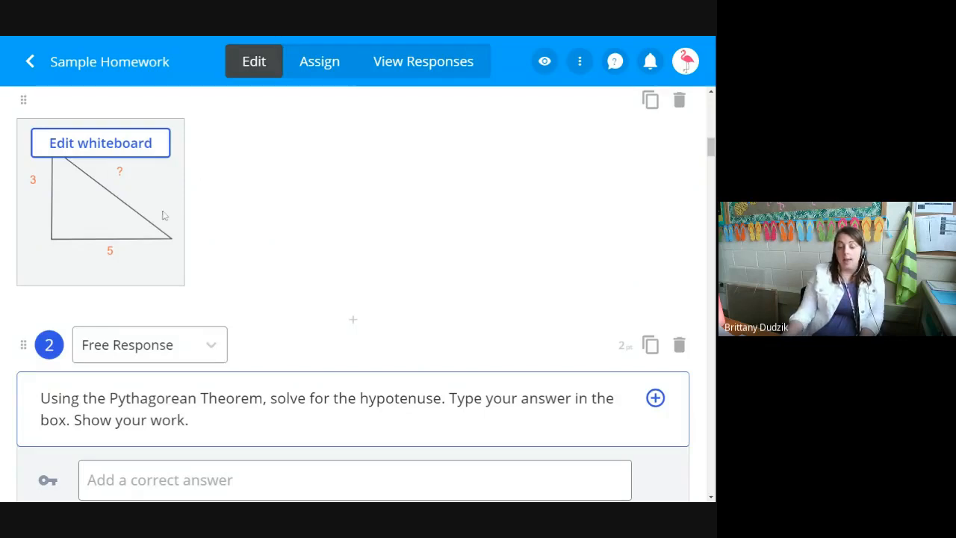
{"action": "scroll", "coordinate": [207, 214], "scroll_direction": "down", "scroll_amount": 2}
{"action": "scroll", "coordinate": [265, 253], "scroll_direction": "down", "scroll_amount": 1}
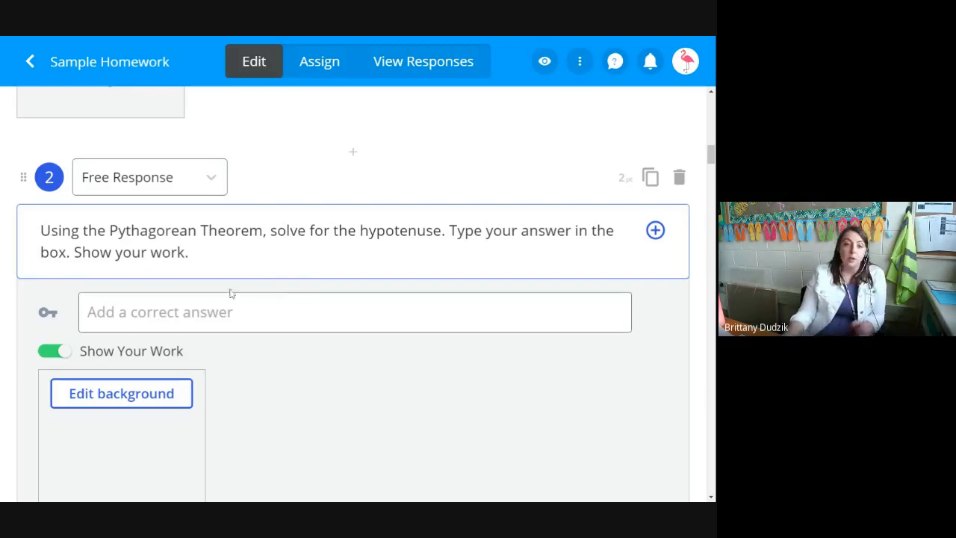
- Examine short-answer question 3 with its embedded conjunctions video, answer key, and partial match and case sensitivity options
{"action": "scroll", "coordinate": [308, 325], "scroll_direction": "down", "scroll_amount": 2}
{"action": "scroll", "coordinate": [307, 325], "scroll_direction": "down", "scroll_amount": 5}
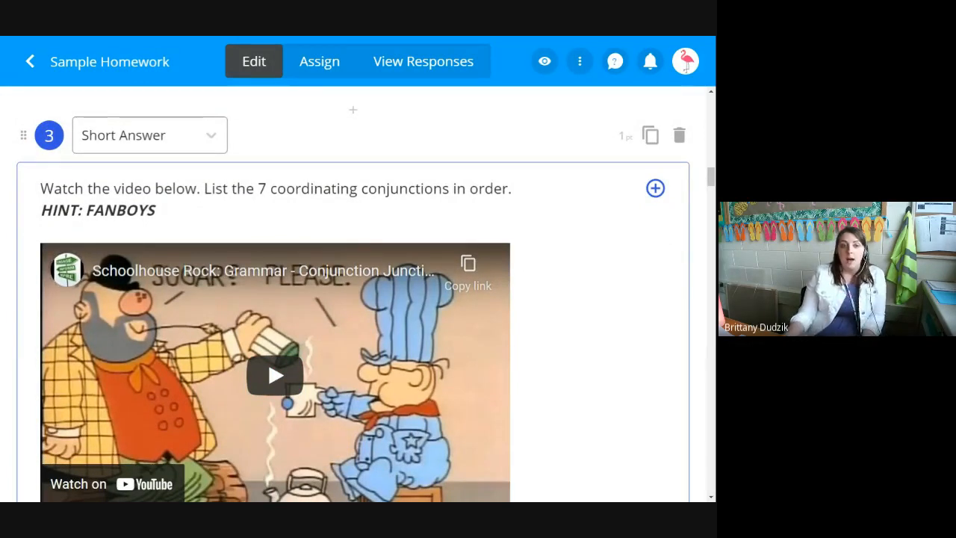
{"action": "scroll", "coordinate": [298, 313], "scroll_direction": "down", "scroll_amount": 1}
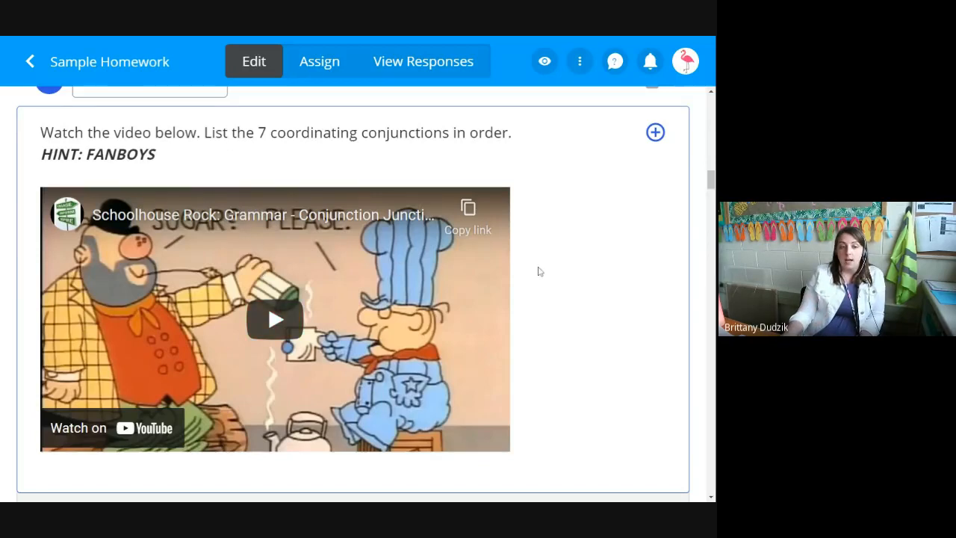
{"action": "scroll", "coordinate": [541, 271], "scroll_direction": "down", "scroll_amount": 3}
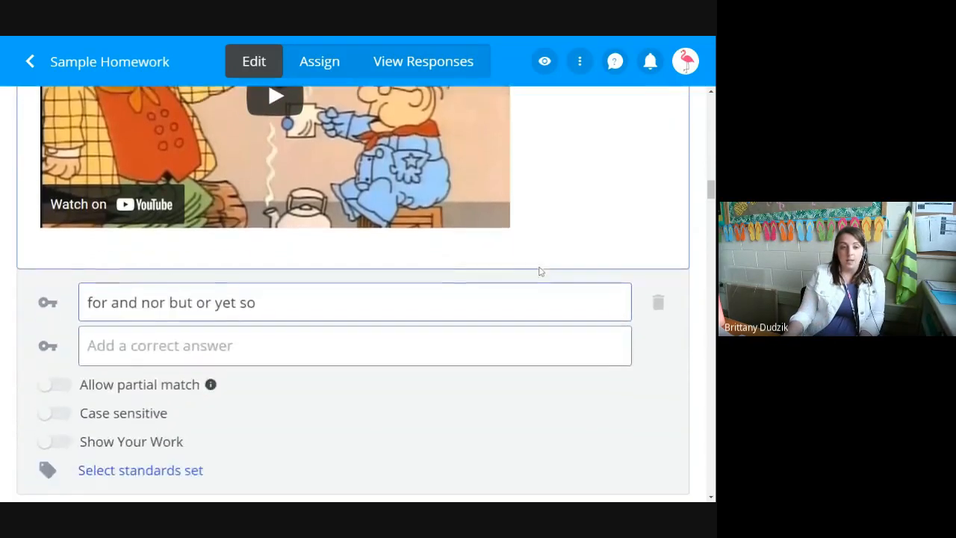
{"action": "scroll", "coordinate": [224, 299], "scroll_direction": "down", "scroll_amount": 1}
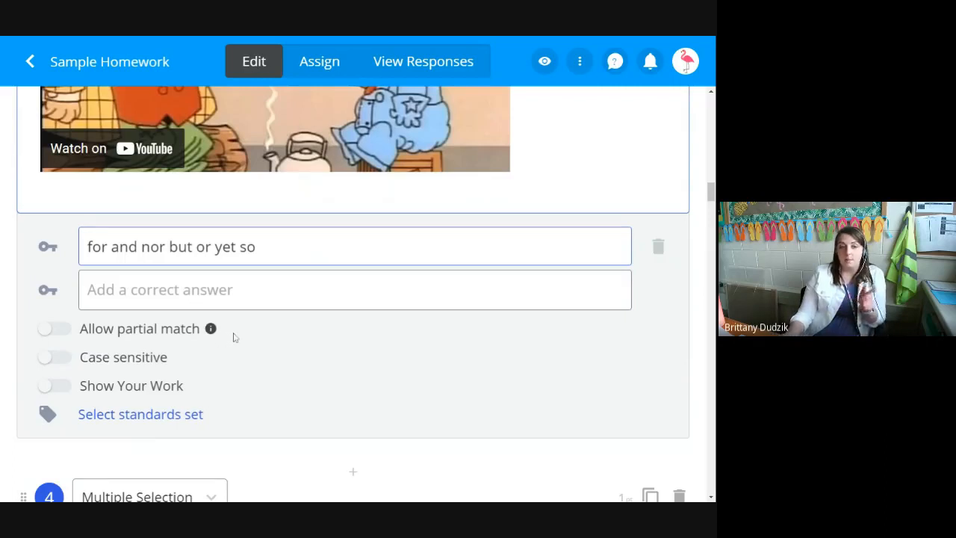
- Review questions 4 to 6: the Skittles multiple selection, the Show Your Work flower drawing, and the facetious true-or-false item
{"action": "scroll", "coordinate": [235, 333], "scroll_direction": "down", "scroll_amount": 5}
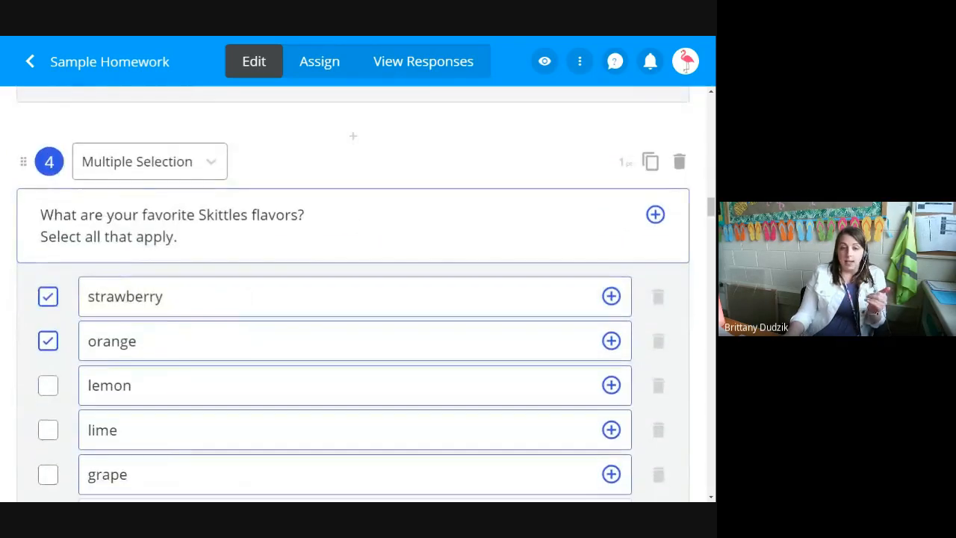
{"action": "scroll", "coordinate": [234, 333], "scroll_direction": "down", "scroll_amount": 1}
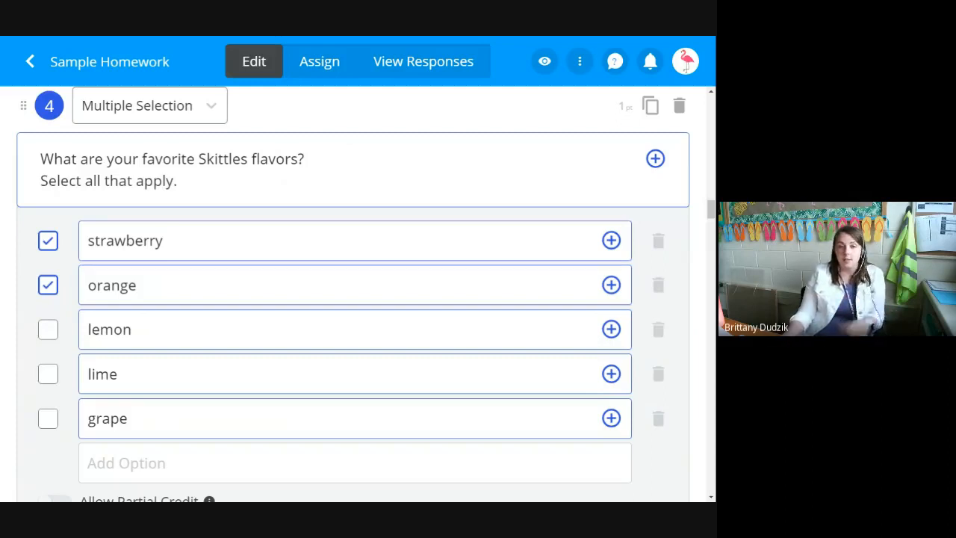
{"action": "scroll", "coordinate": [292, 261], "scroll_direction": "down", "scroll_amount": 3}
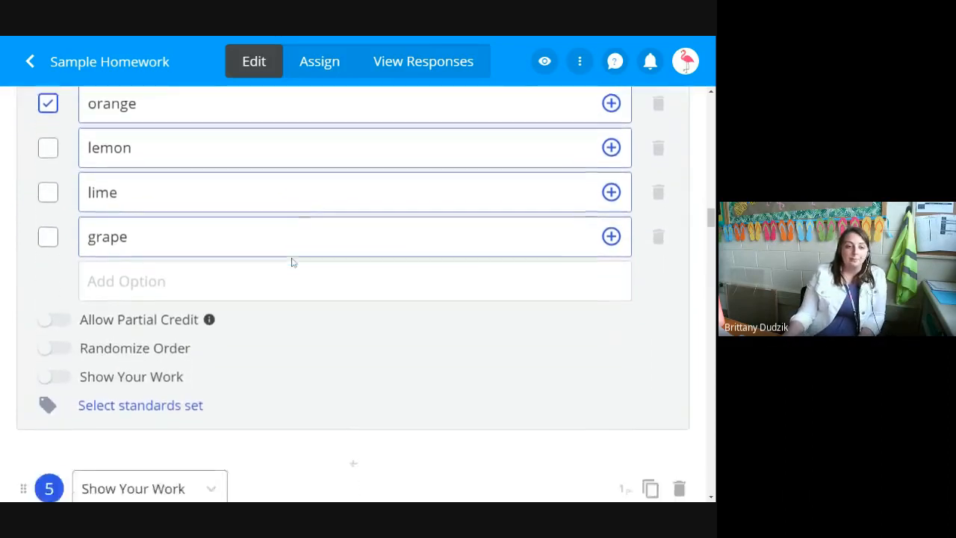
{"action": "scroll", "coordinate": [292, 261], "scroll_direction": "down", "scroll_amount": 6}
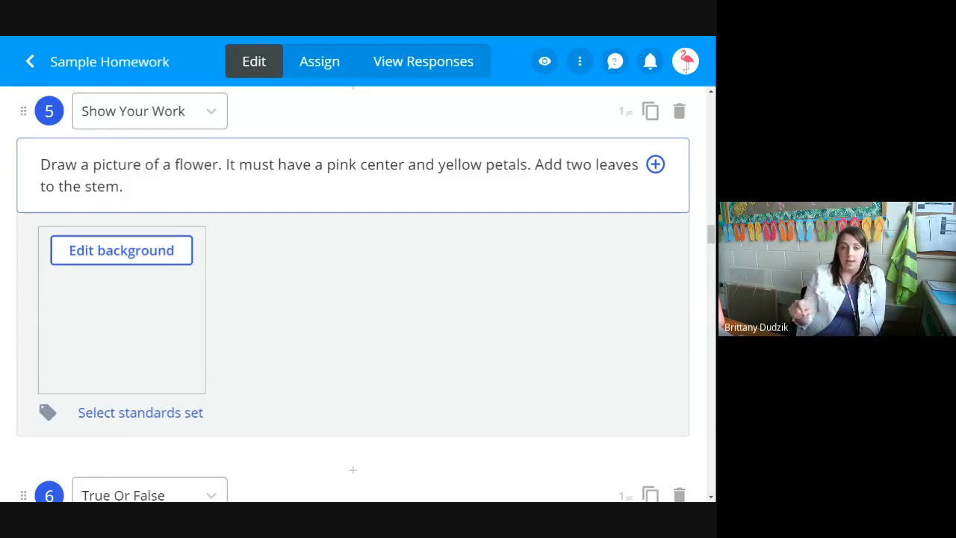
{"action": "scroll", "coordinate": [245, 283], "scroll_direction": "down", "scroll_amount": 3}
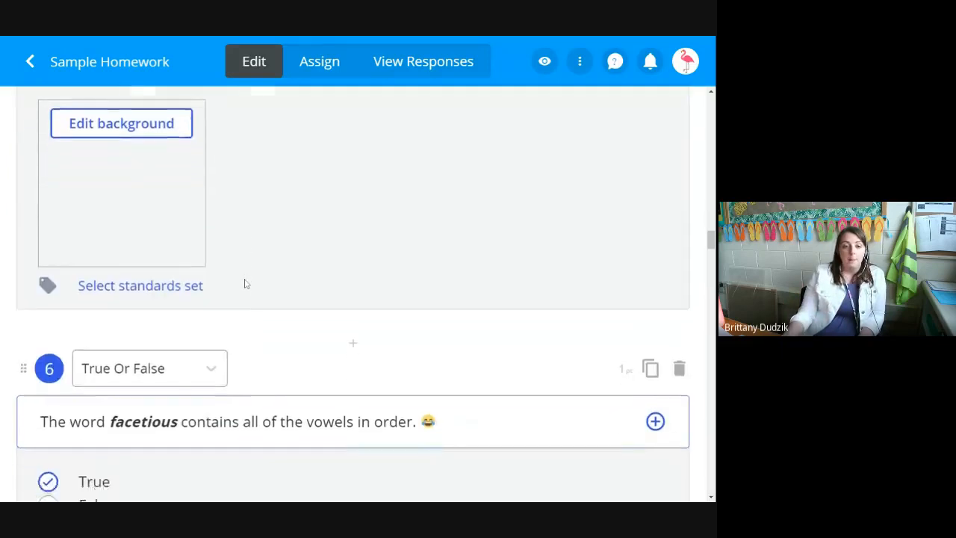
{"action": "scroll", "coordinate": [196, 327], "scroll_direction": "down", "scroll_amount": 3}
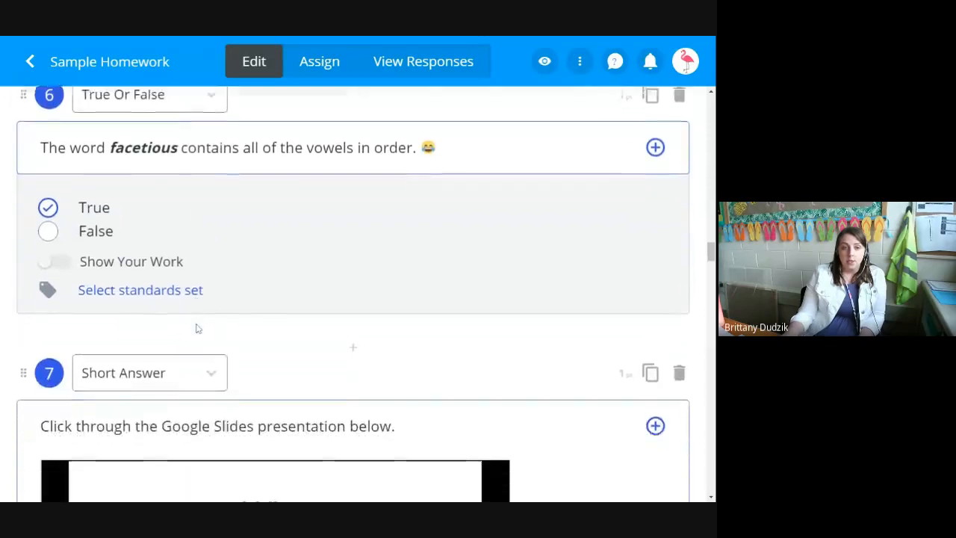
- Page through question 7's embedded Google Slides presentation, return to its first slide, and view the auto-play interval options
{"action": "scroll", "coordinate": [197, 328], "scroll_direction": "down", "scroll_amount": 2}
{"action": "left_click", "coordinate": [198, 327]}
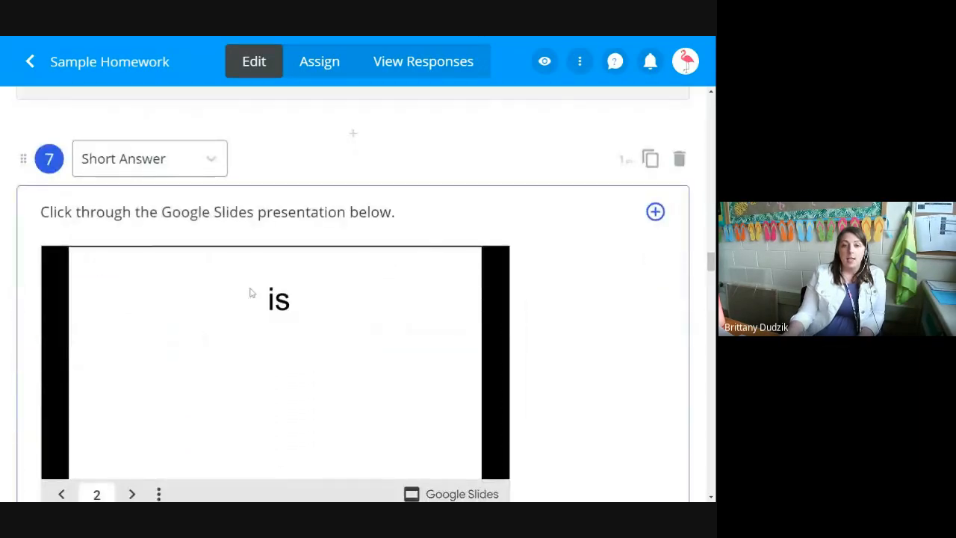
{"action": "left_click", "coordinate": [253, 291]}
{"action": "left_click", "coordinate": [252, 291]}
{"action": "scroll", "coordinate": [710, 263], "scroll_direction": "down", "scroll_amount": 1}
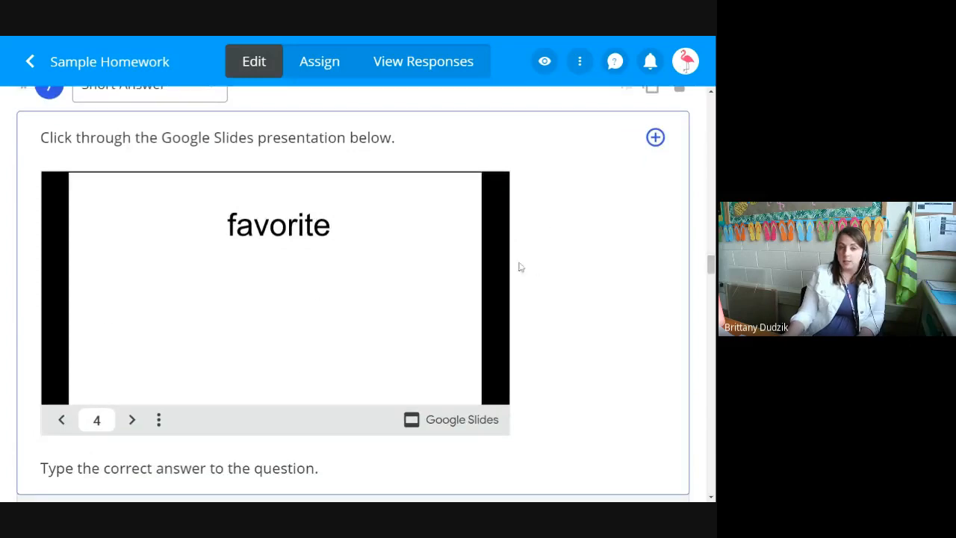
{"action": "left_click", "coordinate": [131, 419]}
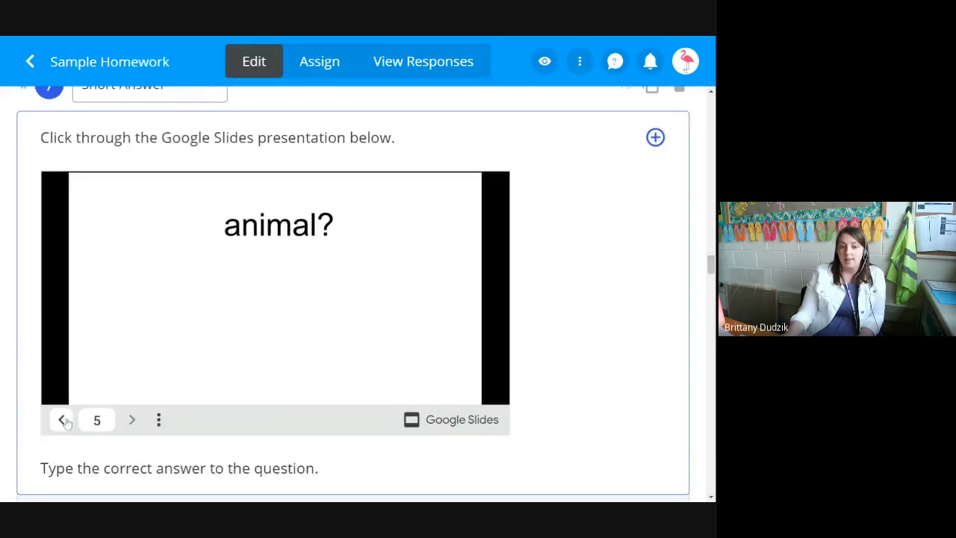
{"action": "left_click", "coordinate": [63, 420]}
{"action": "triple_click", "coordinate": [64, 421]}
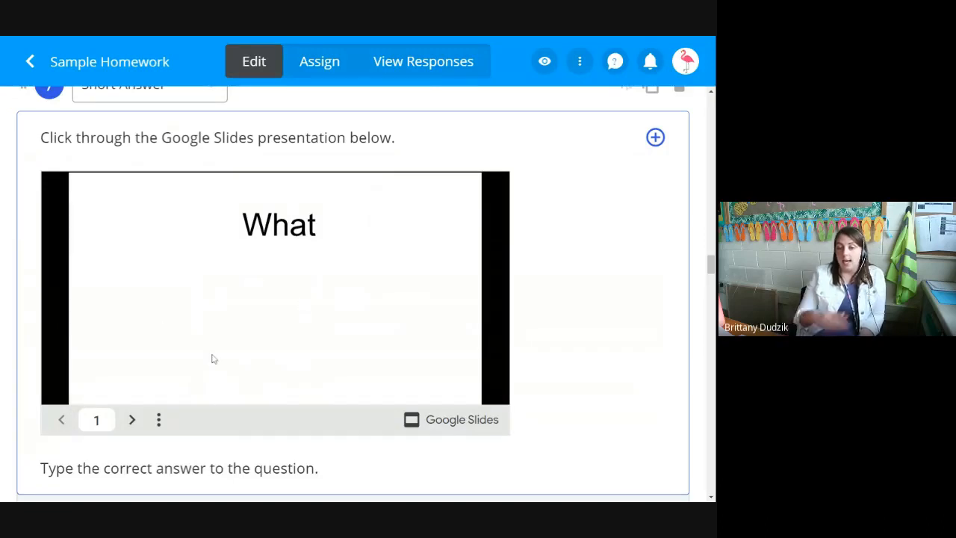
{"action": "left_click", "coordinate": [158, 419]}
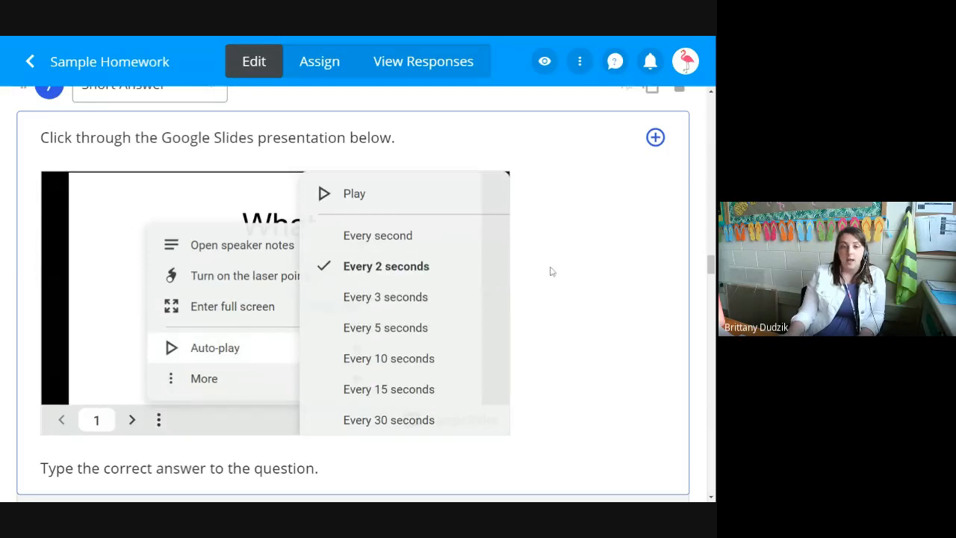
- Review question 7's answer key and settings, and true-or-false question 8 with its attached Secret Question.pdf
{"action": "scroll", "coordinate": [427, 284], "scroll_direction": "down", "scroll_amount": 7}
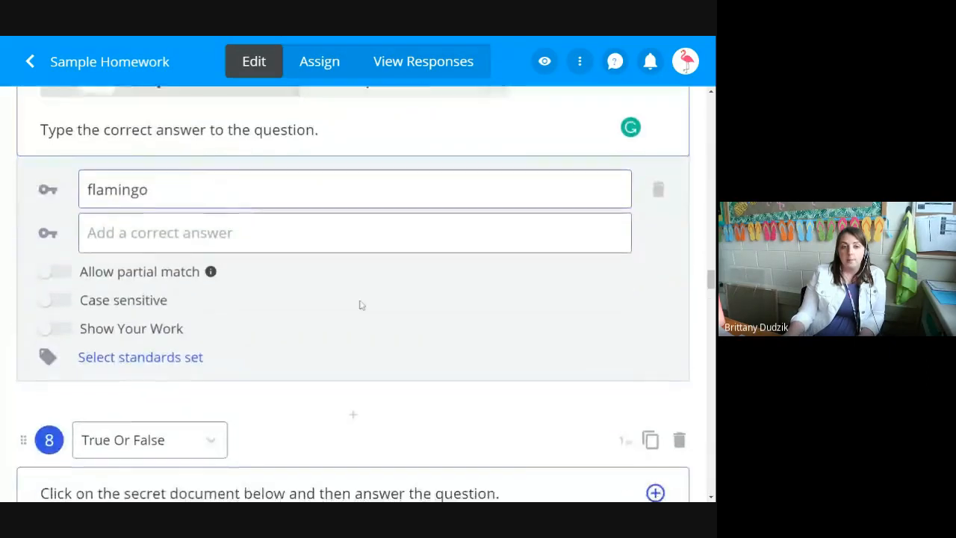
{"action": "scroll", "coordinate": [360, 305], "scroll_direction": "down", "scroll_amount": 2}
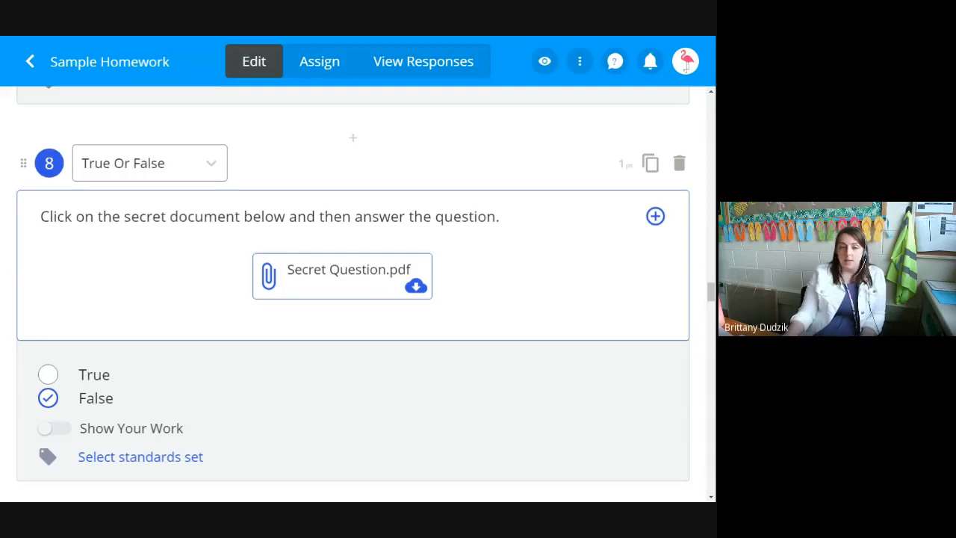
{"action": "scroll", "coordinate": [214, 318], "scroll_direction": "down", "scroll_amount": 2}
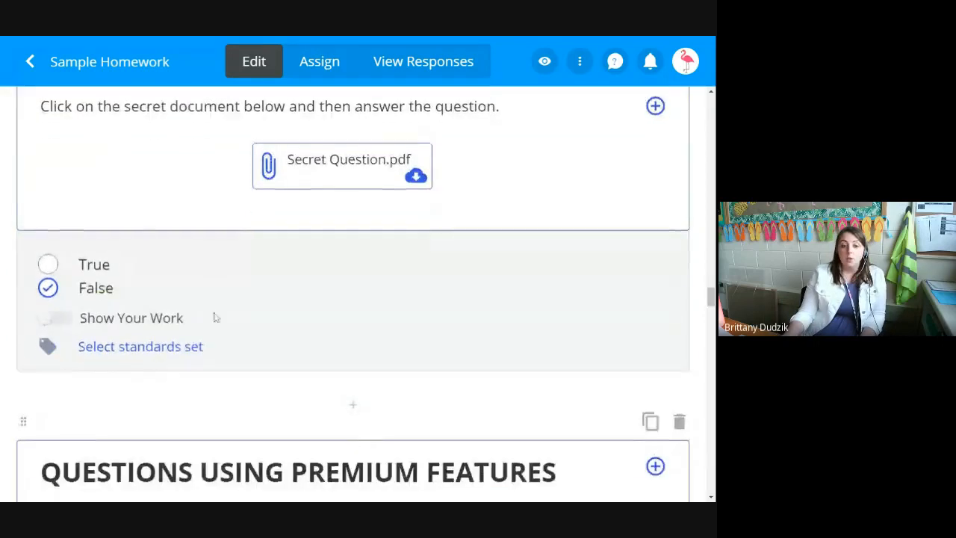
{"action": "scroll", "coordinate": [214, 317], "scroll_direction": "up", "scroll_amount": 3}
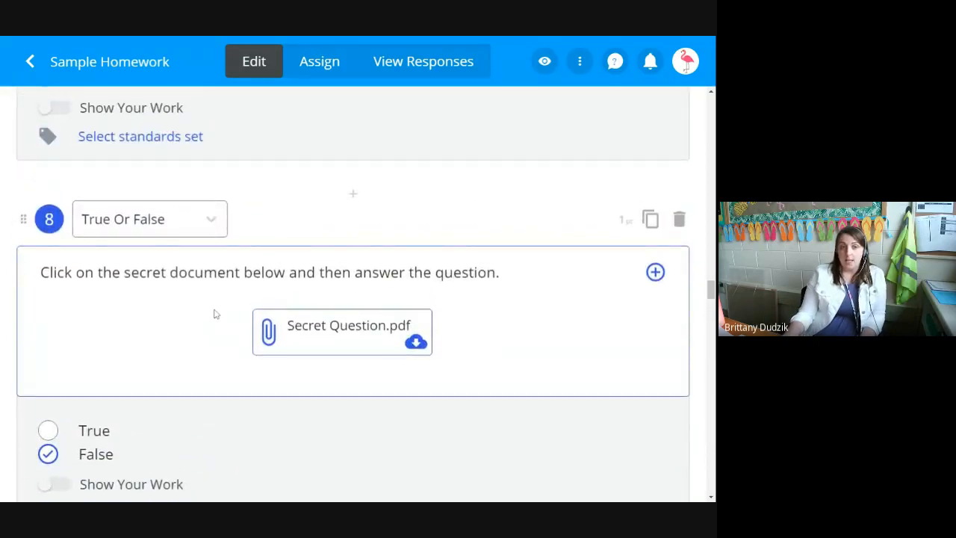
- Review the premium-feature section's audio response question and the Categorize question that sorts items into Fruits and Vegetables
{"action": "scroll", "coordinate": [216, 314], "scroll_direction": "down", "scroll_amount": 6}
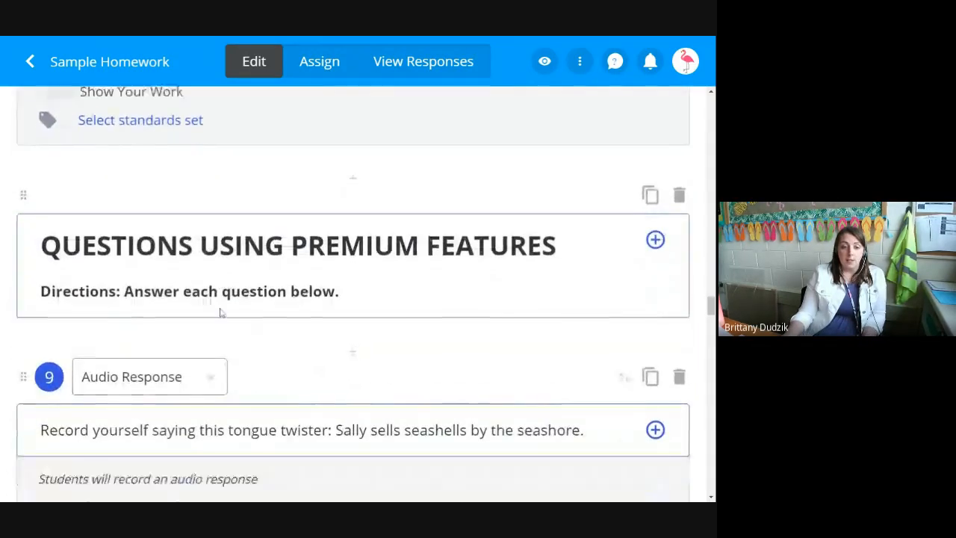
{"action": "scroll", "coordinate": [221, 312], "scroll_direction": "down", "scroll_amount": 2}
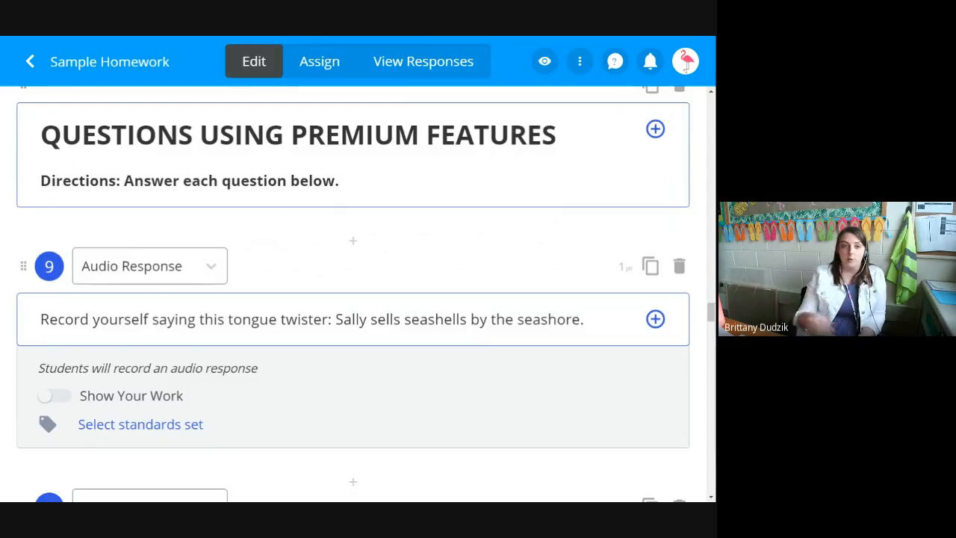
{"action": "scroll", "coordinate": [338, 319], "scroll_direction": "down", "scroll_amount": 1}
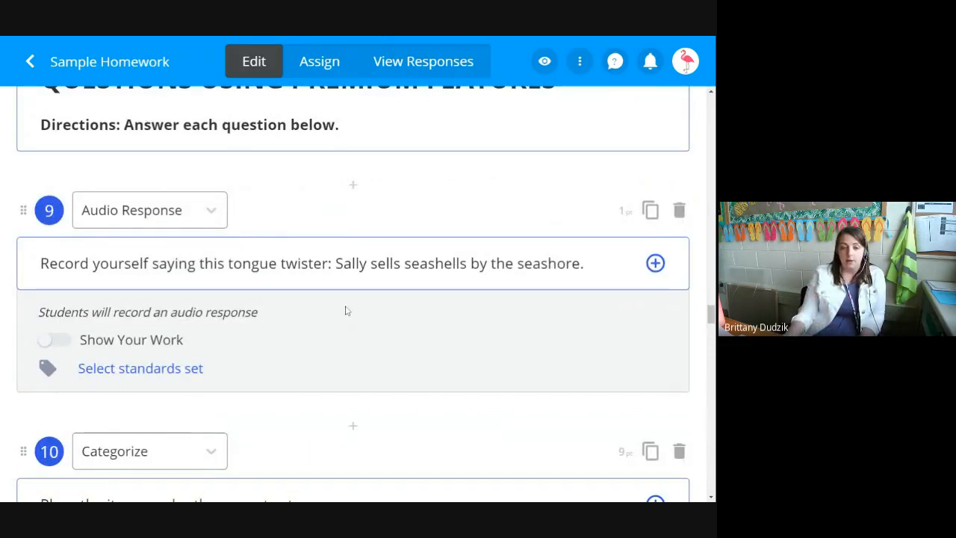
{"action": "scroll", "coordinate": [346, 311], "scroll_direction": "down", "scroll_amount": 5}
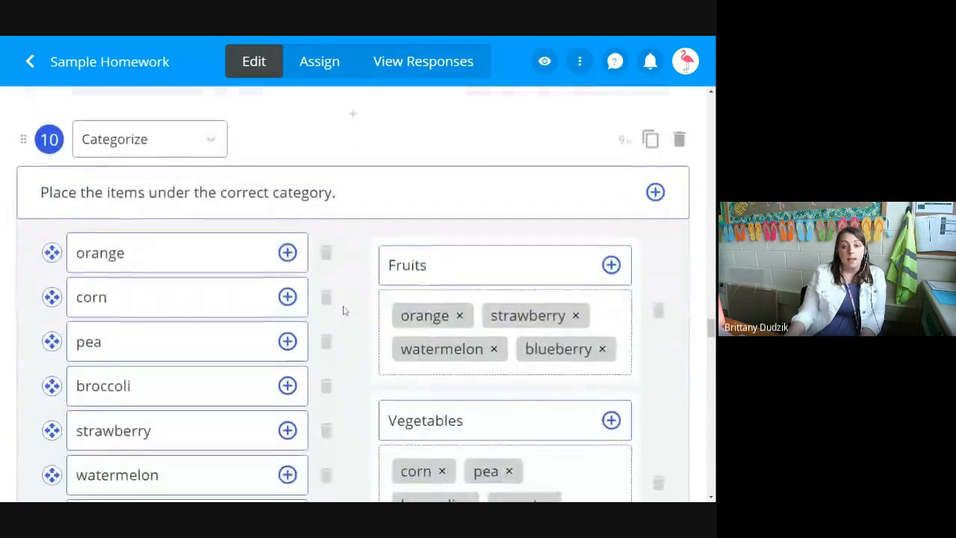
{"action": "scroll", "coordinate": [344, 310], "scroll_direction": "down", "scroll_amount": 1}
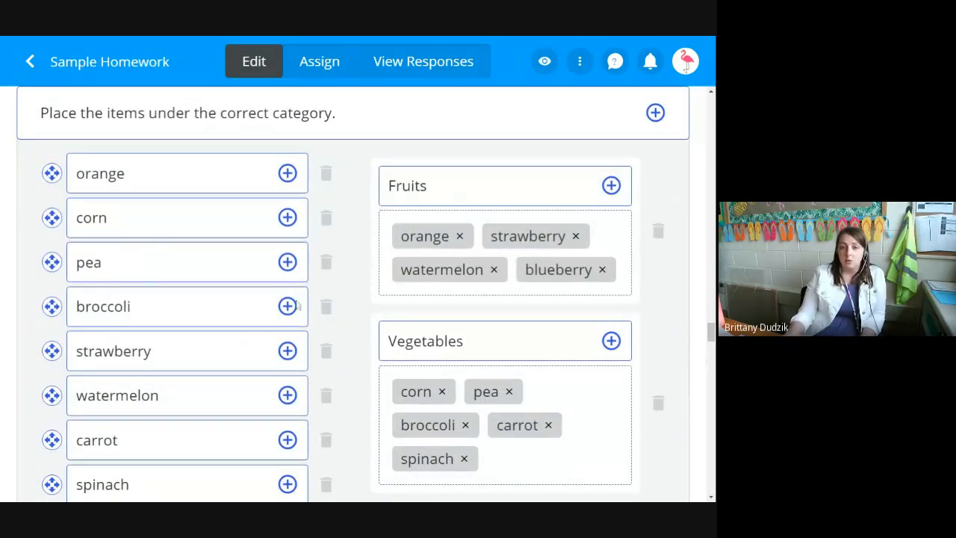
{"action": "scroll", "coordinate": [363, 300], "scroll_direction": "down", "scroll_amount": 1}
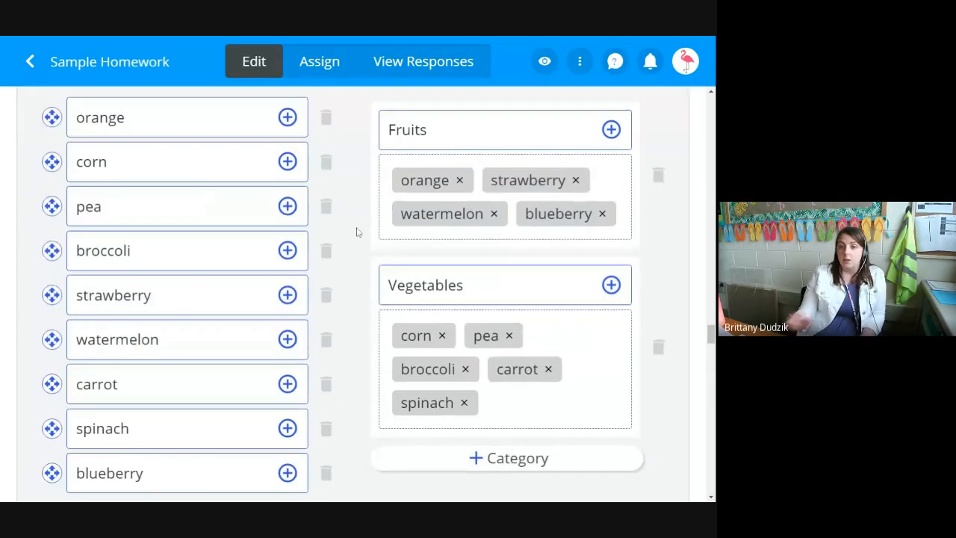
{"action": "scroll", "coordinate": [357, 232], "scroll_direction": "up", "scroll_amount": 2}
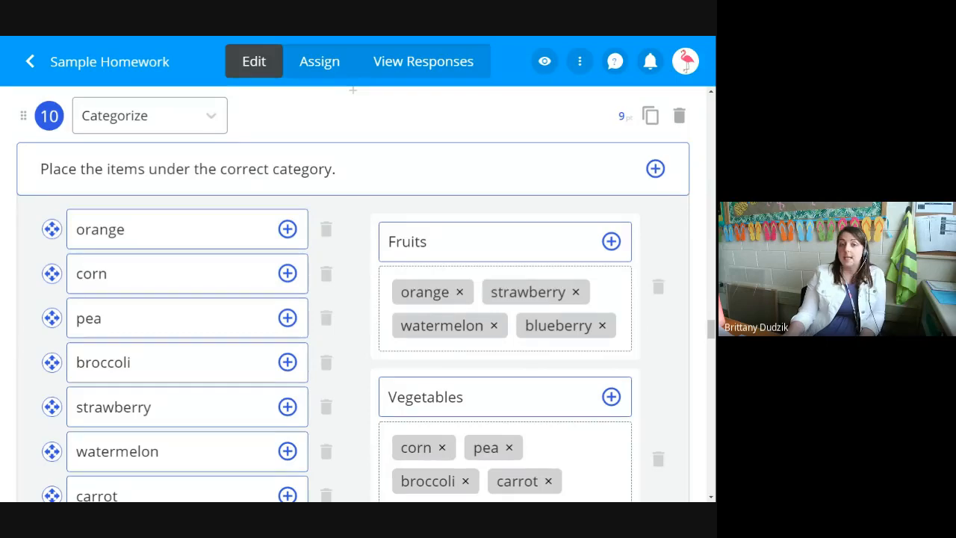
{"action": "scroll", "coordinate": [315, 263], "scroll_direction": "down", "scroll_amount": 1}
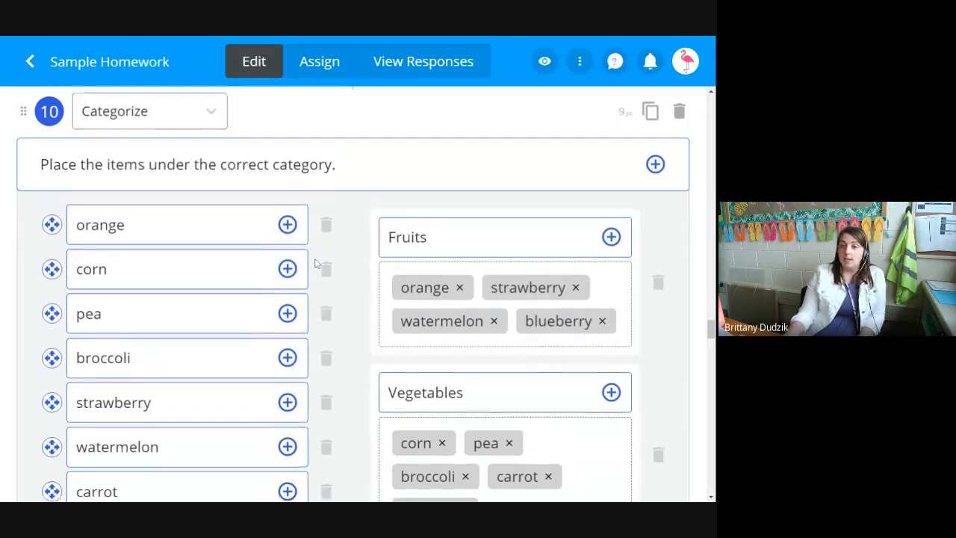
- Turn on Randomize Order for question 10, the Categorize question with fruits and vegetables
{"action": "scroll", "coordinate": [315, 264], "scroll_direction": "down", "scroll_amount": 4}
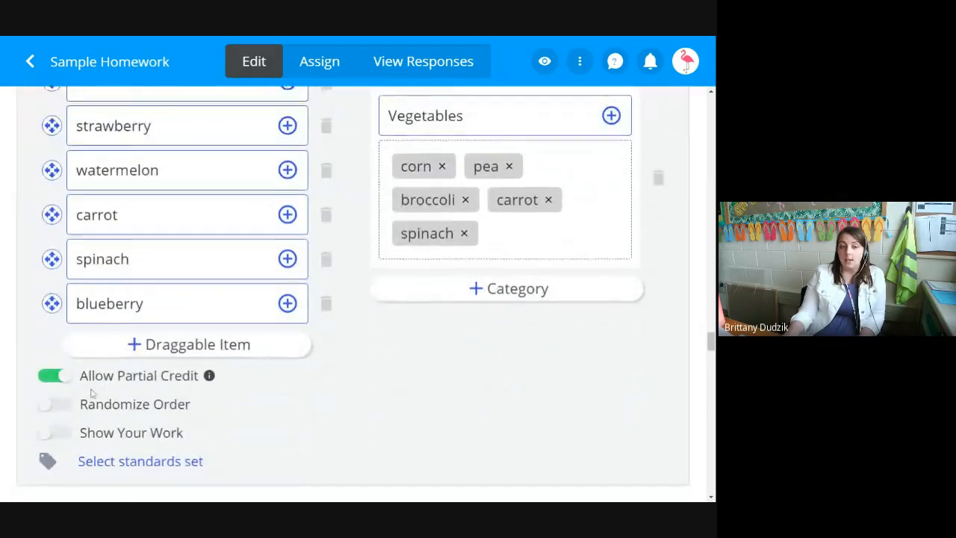
{"action": "scroll", "coordinate": [91, 394], "scroll_direction": "down", "scroll_amount": 2}
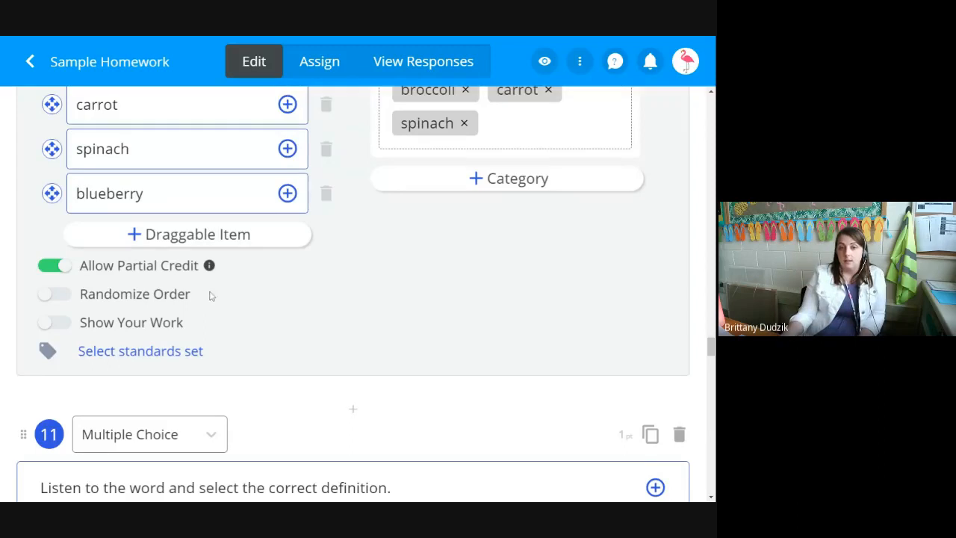
{"action": "scroll", "coordinate": [209, 296], "scroll_direction": "up", "scroll_amount": 2}
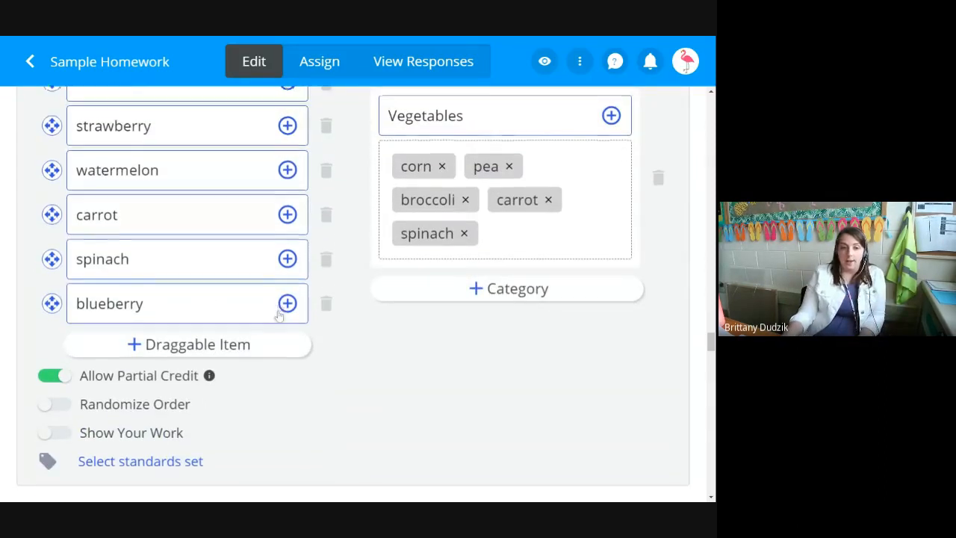
{"action": "scroll", "coordinate": [128, 373], "scroll_direction": "down", "scroll_amount": 1}
{"action": "left_click", "coordinate": [68, 356]}
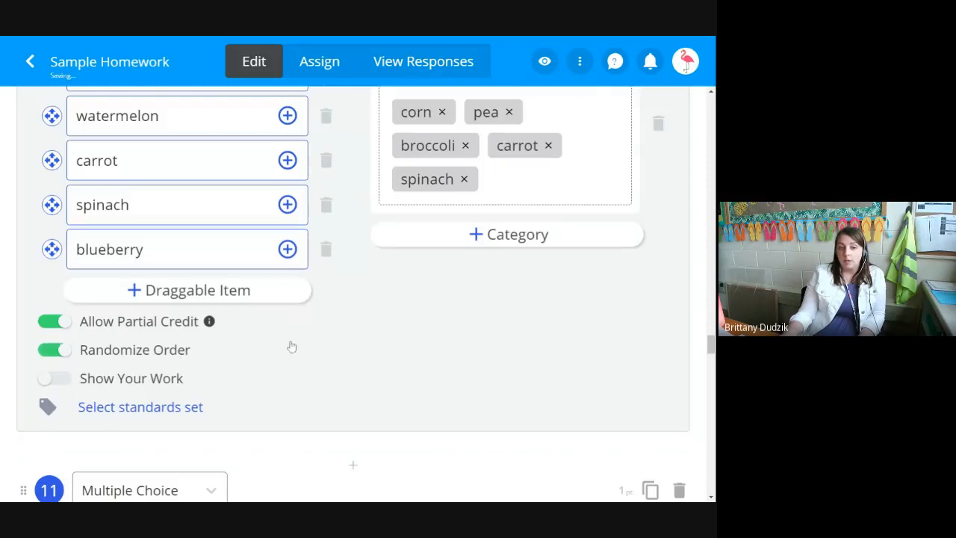
{"action": "scroll", "coordinate": [291, 340], "scroll_direction": "up", "scroll_amount": 5}
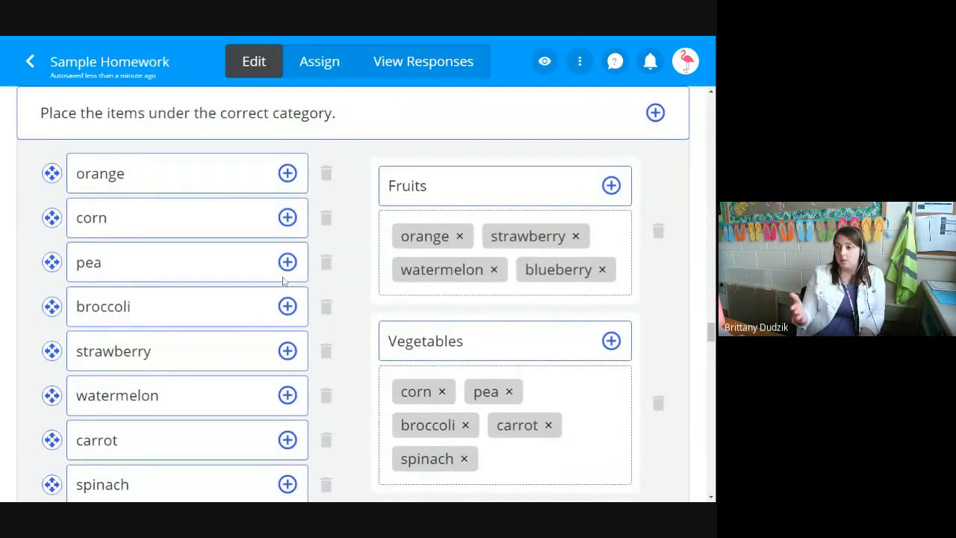
- Review questions 11 to 13: the audio-based multiple choice, the Our Father resequencing, and the ice cream graphing problem
{"action": "scroll", "coordinate": [304, 300], "scroll_direction": "down", "scroll_amount": 8}
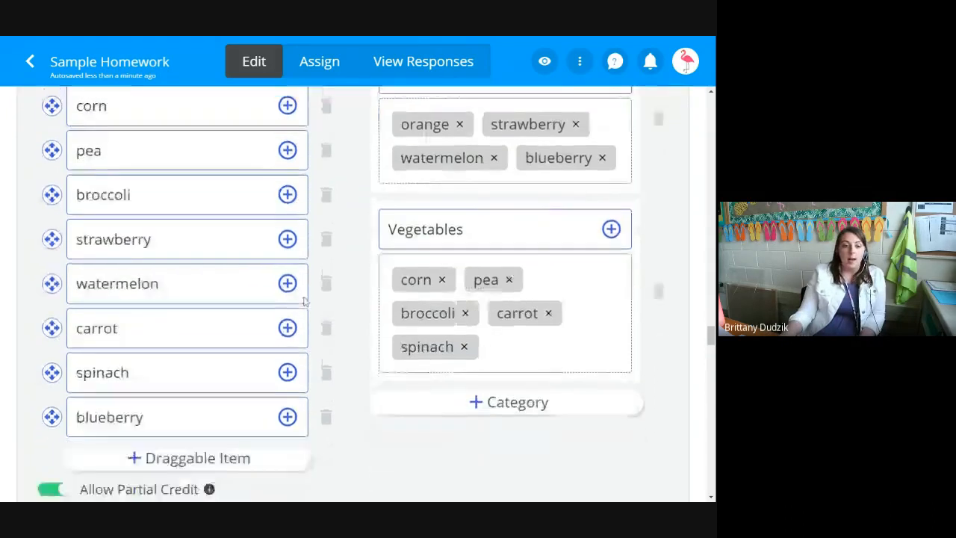
{"action": "scroll", "coordinate": [303, 301], "scroll_direction": "down", "scroll_amount": 1}
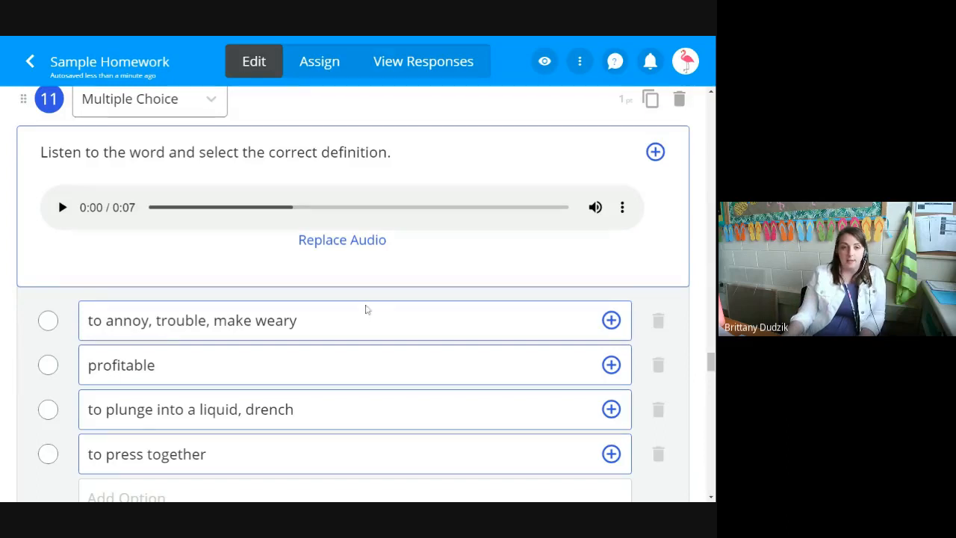
{"action": "scroll", "coordinate": [366, 308], "scroll_direction": "down", "scroll_amount": 7}
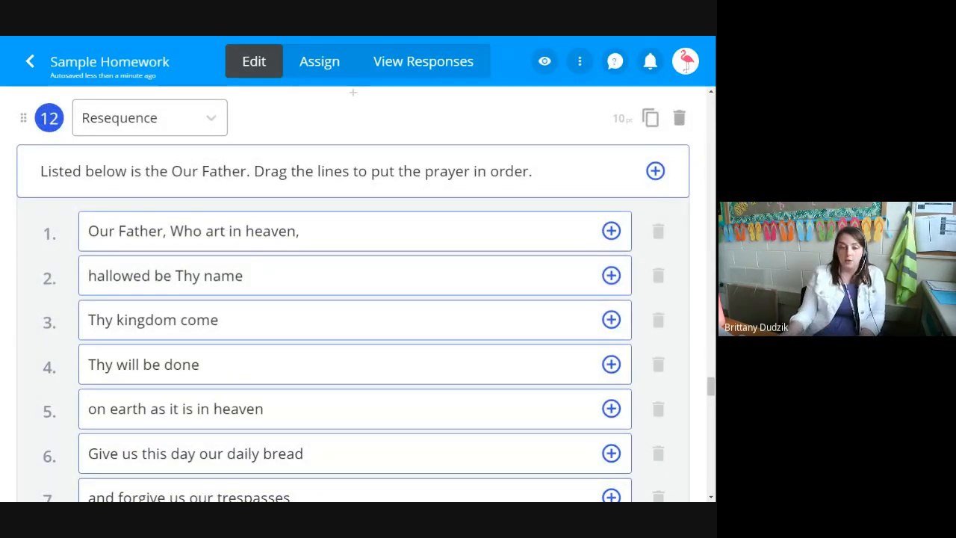
{"action": "scroll", "coordinate": [353, 295], "scroll_direction": "down", "scroll_amount": 9}
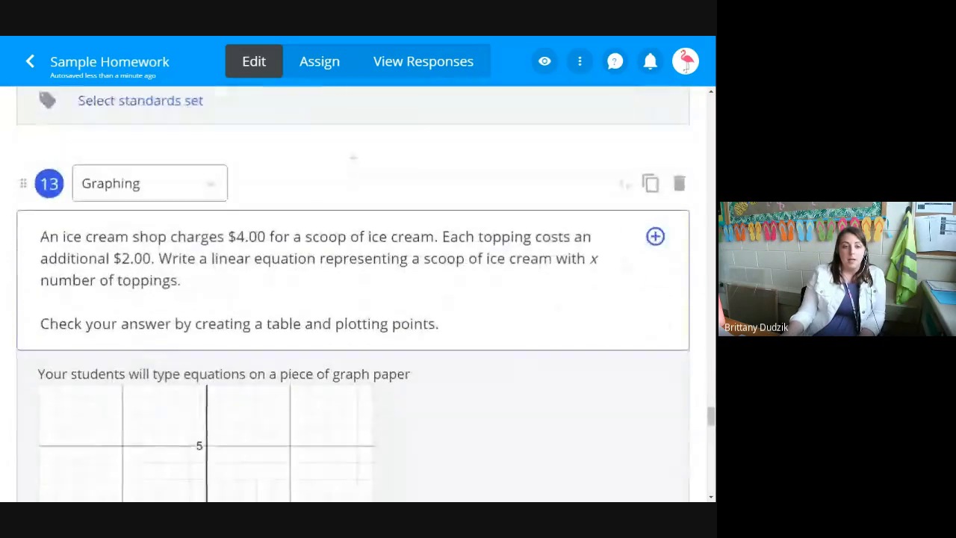
{"action": "scroll", "coordinate": [243, 287], "scroll_direction": "down", "scroll_amount": 3}
{"action": "scroll", "coordinate": [252, 291], "scroll_direction": "down", "scroll_amount": 2}
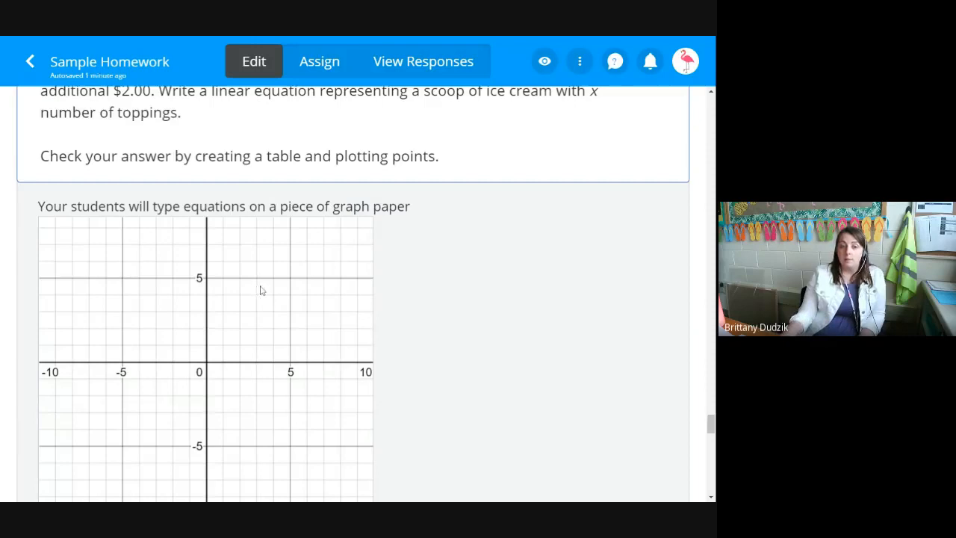
{"action": "scroll", "coordinate": [267, 300], "scroll_direction": "down", "scroll_amount": 1}
{"action": "scroll", "coordinate": [267, 297], "scroll_direction": "up", "scroll_amount": 1}
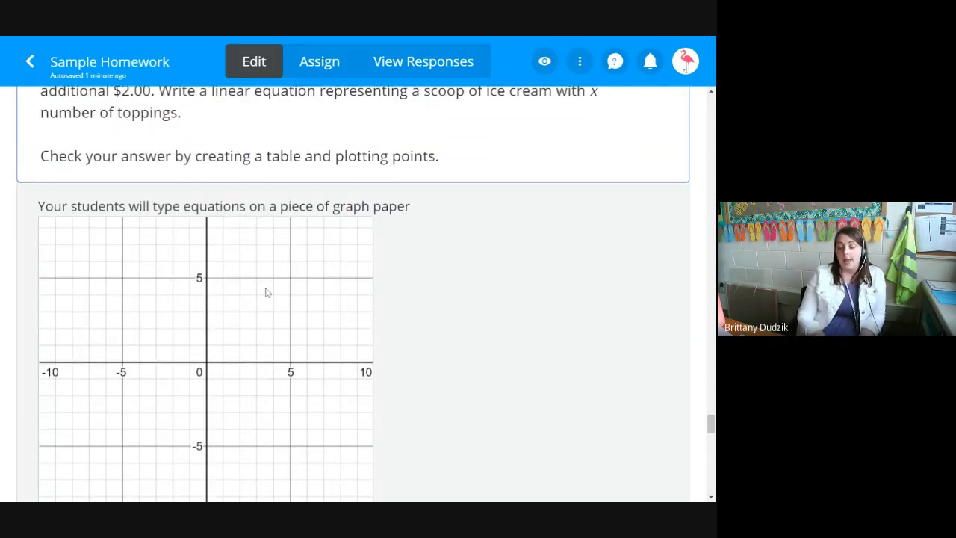
- Review numeric question 14 with its Show Your Work area and question 15 matching English colors with Spanish words
{"action": "scroll", "coordinate": [266, 278], "scroll_direction": "down", "scroll_amount": 6}
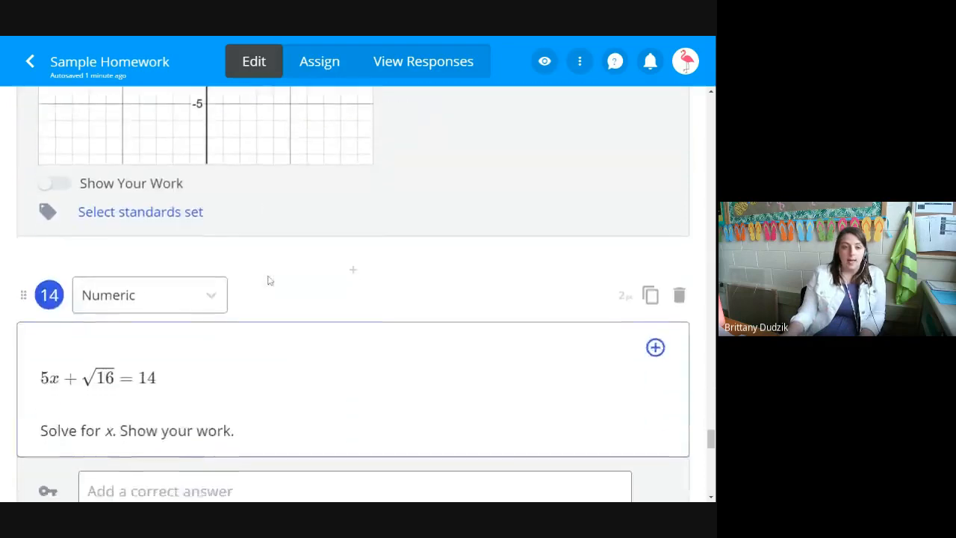
{"action": "scroll", "coordinate": [267, 280], "scroll_direction": "down", "scroll_amount": 3}
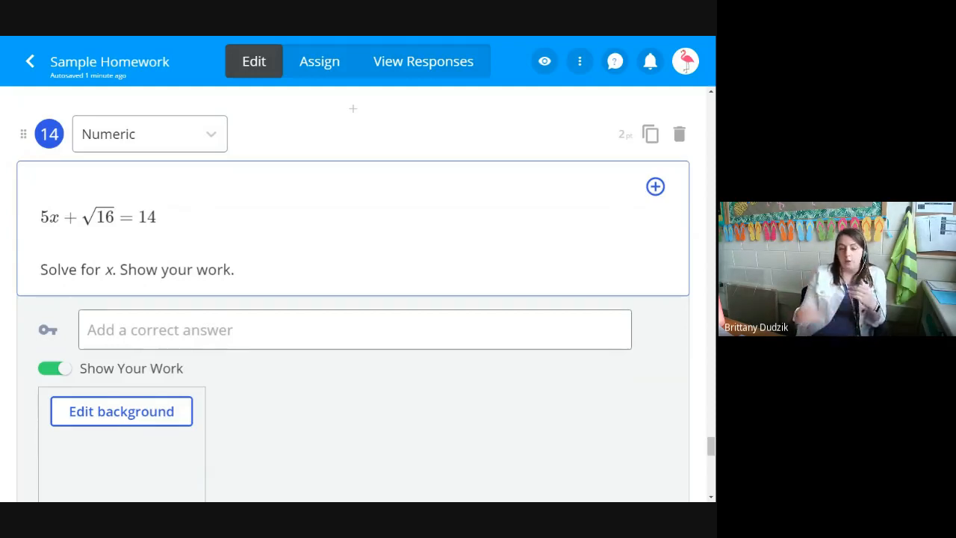
{"action": "scroll", "coordinate": [202, 262], "scroll_direction": "down", "scroll_amount": 5}
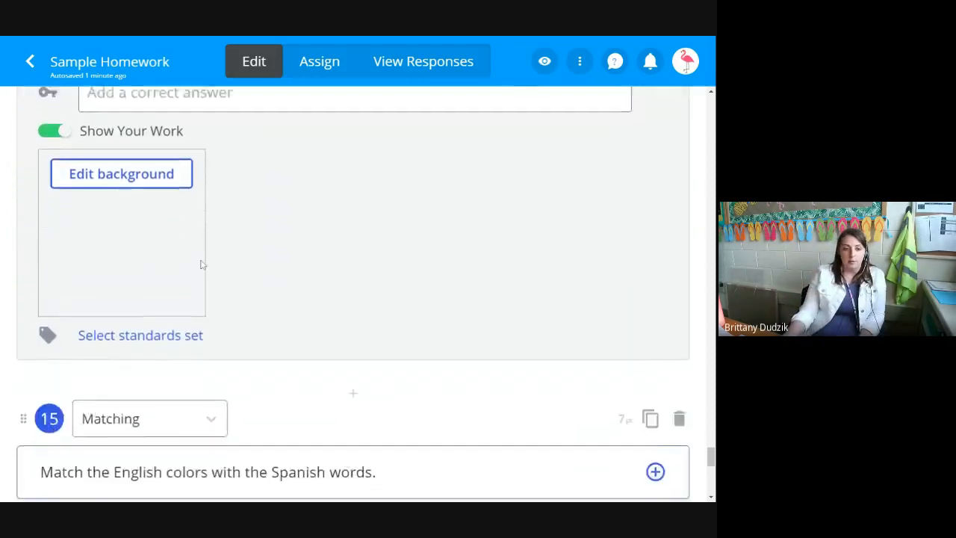
{"action": "scroll", "coordinate": [201, 263], "scroll_direction": "down", "scroll_amount": 4}
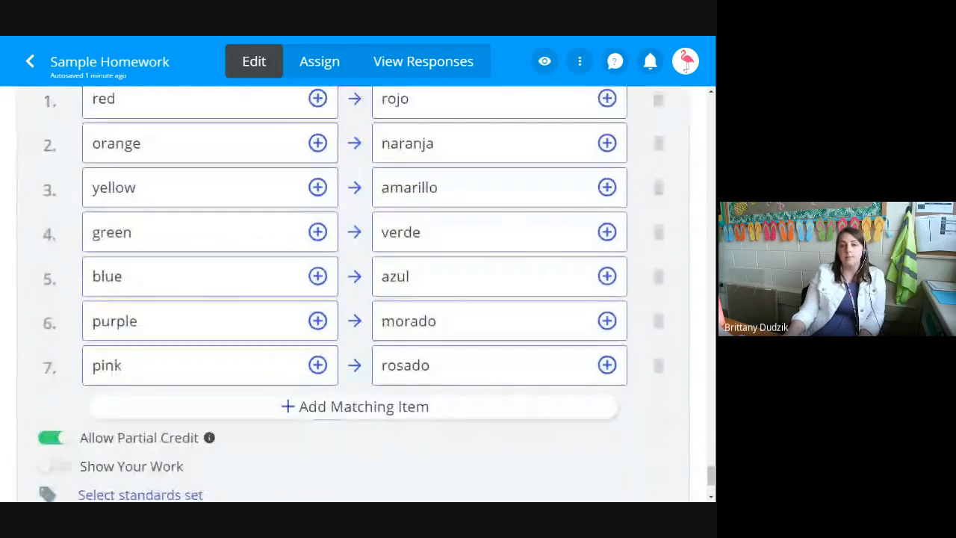
{"action": "scroll", "coordinate": [263, 184], "scroll_direction": "up", "scroll_amount": 2}
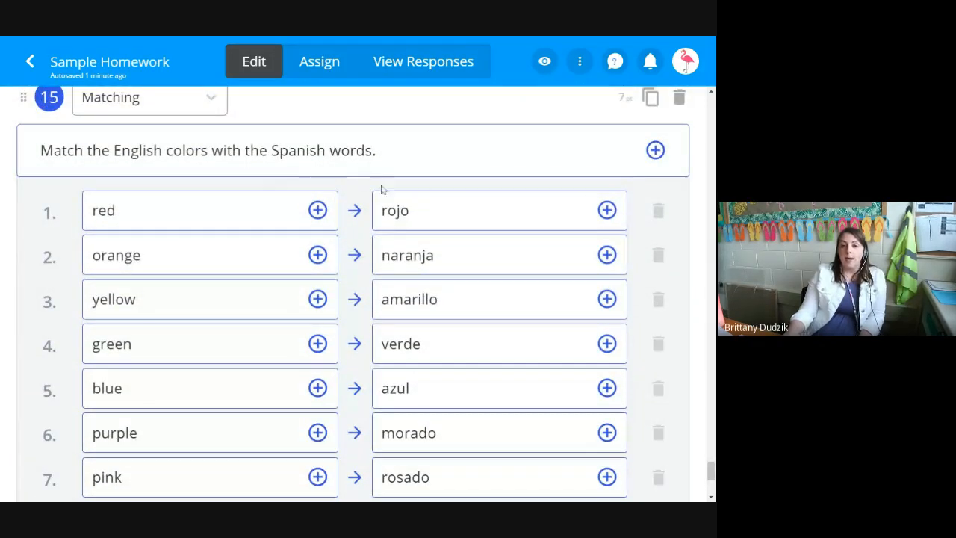
{"action": "scroll", "coordinate": [327, 211], "scroll_direction": "down", "scroll_amount": 1}
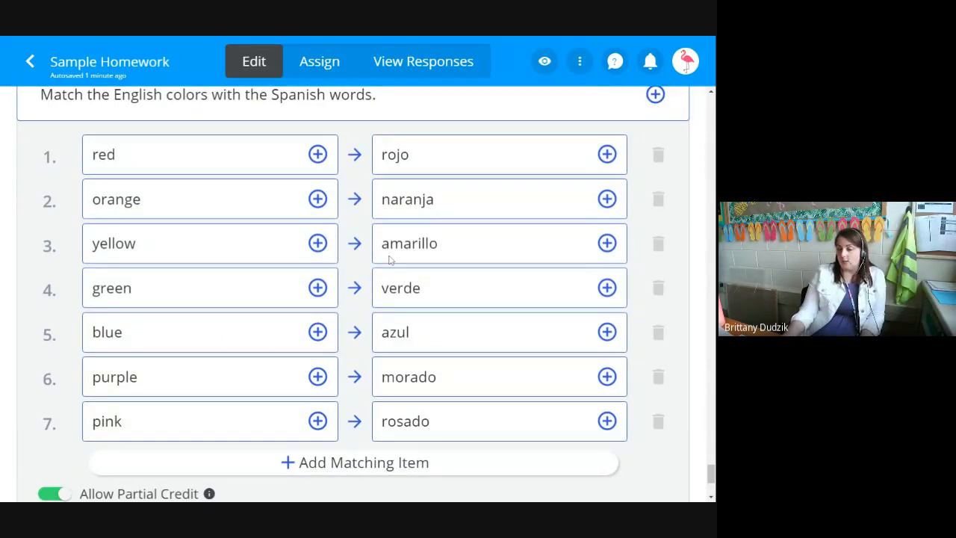
{"action": "scroll", "coordinate": [376, 279], "scroll_direction": "down", "scroll_amount": 3}
{"action": "scroll", "coordinate": [376, 280], "scroll_direction": "up", "scroll_amount": 4}
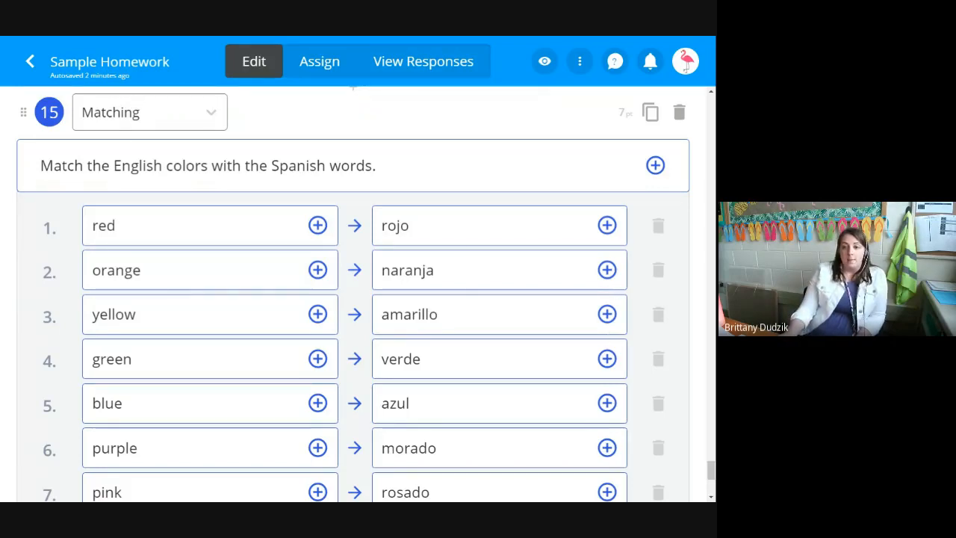
- Leave Sample Homework and create a new formative in the 1. Friday Inservice folder titled "Subject Predicate Practice"
{"action": "left_click_drag", "start_coordinate": [711, 471], "coordinate": [711, 106]}
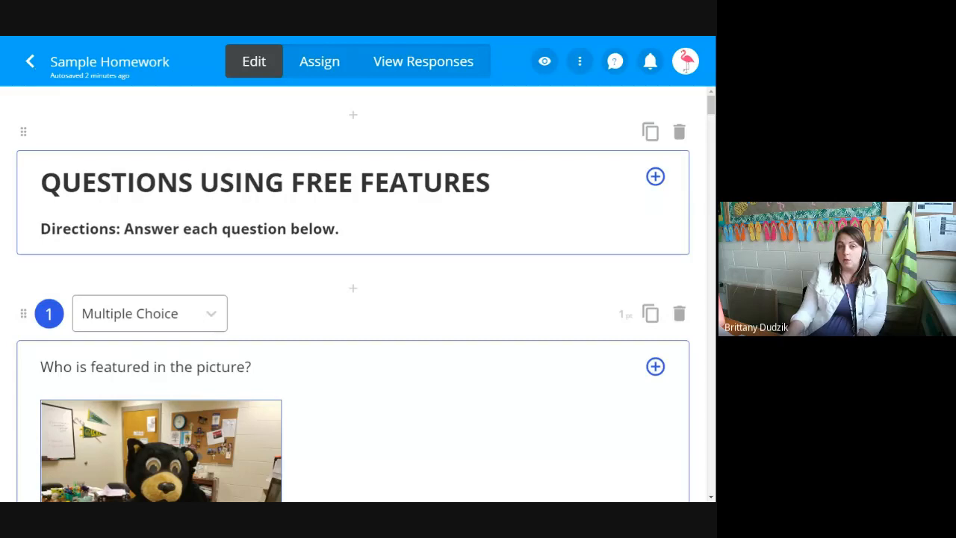
{"action": "left_click", "coordinate": [34, 62]}
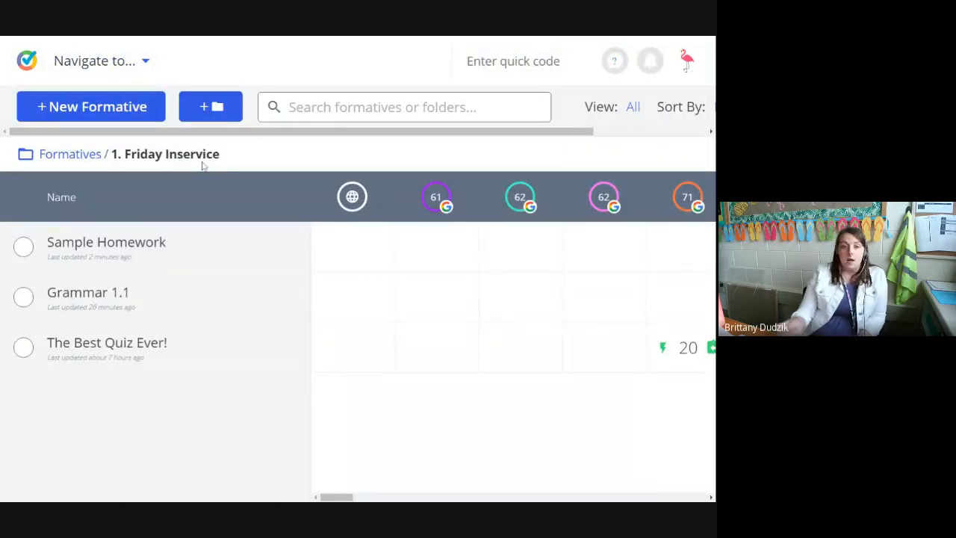
{"action": "left_click", "coordinate": [123, 115]}
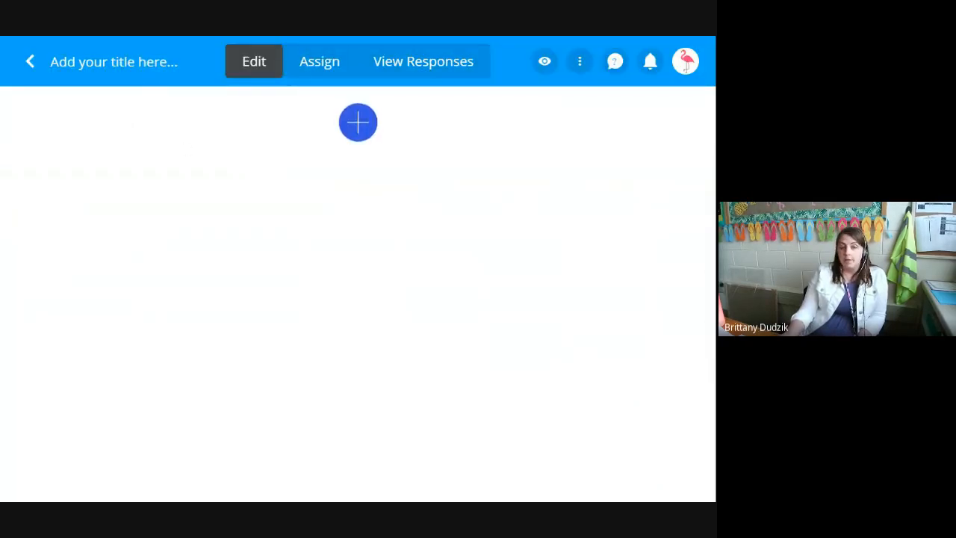
{"action": "left_click", "coordinate": [104, 62]}
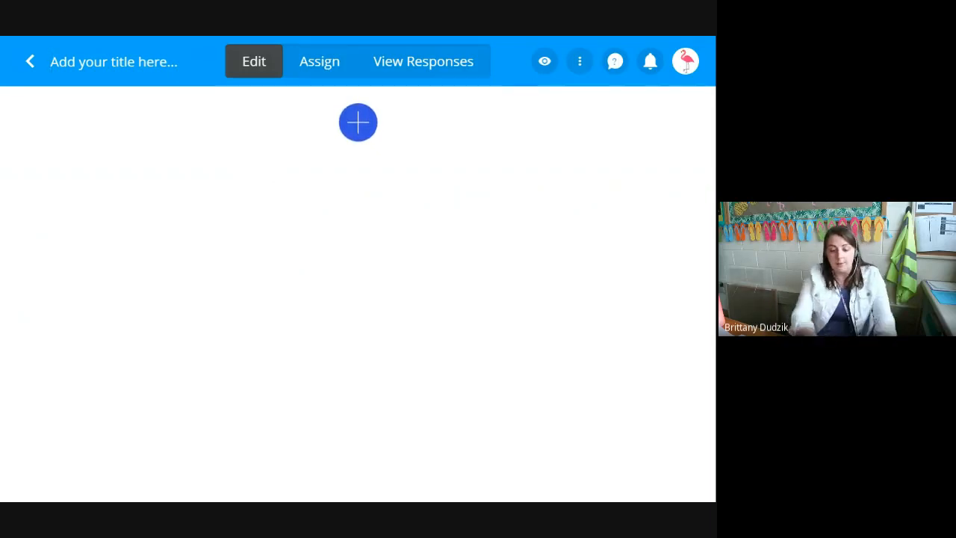
{"action": "type", "text": "Subjec"}
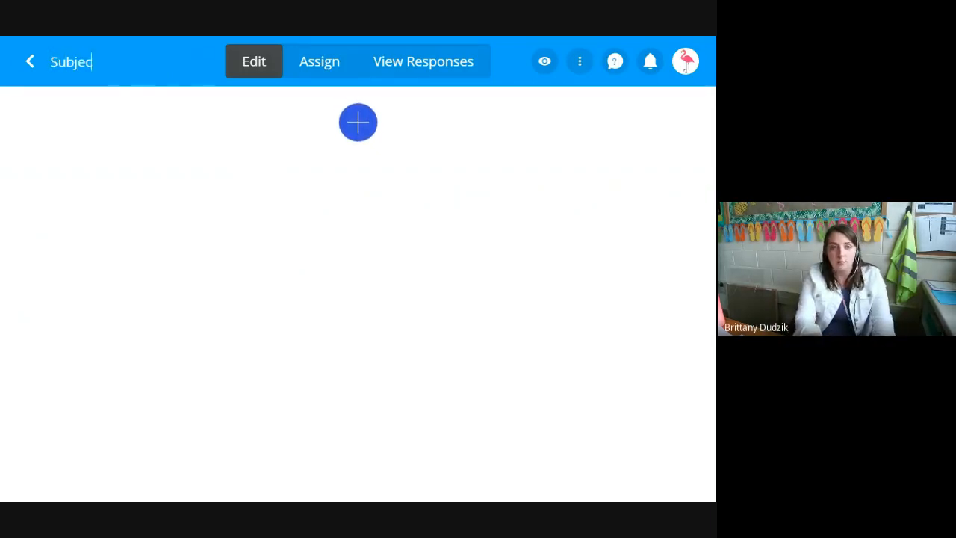
{"action": "type", "text": "t Predica"}
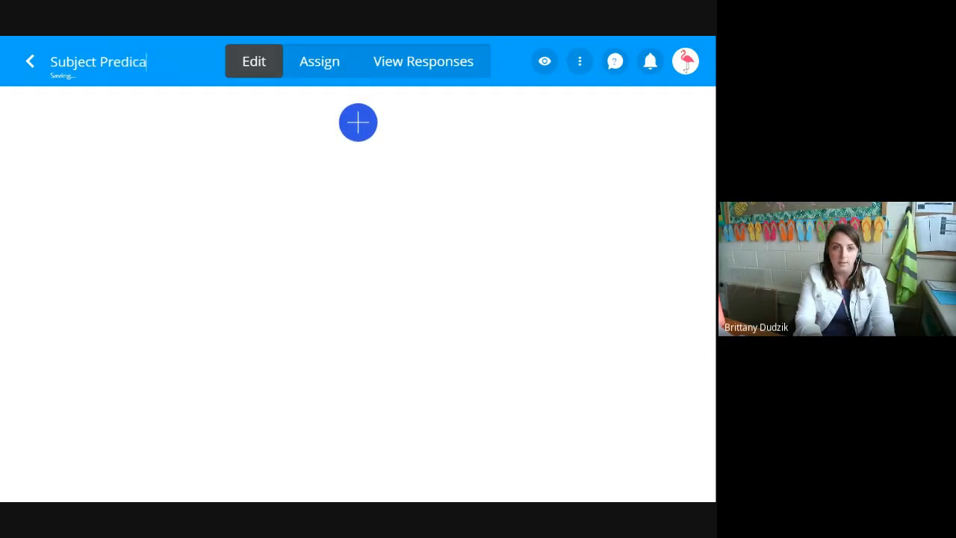
{"action": "type", "text": "te Practice"}
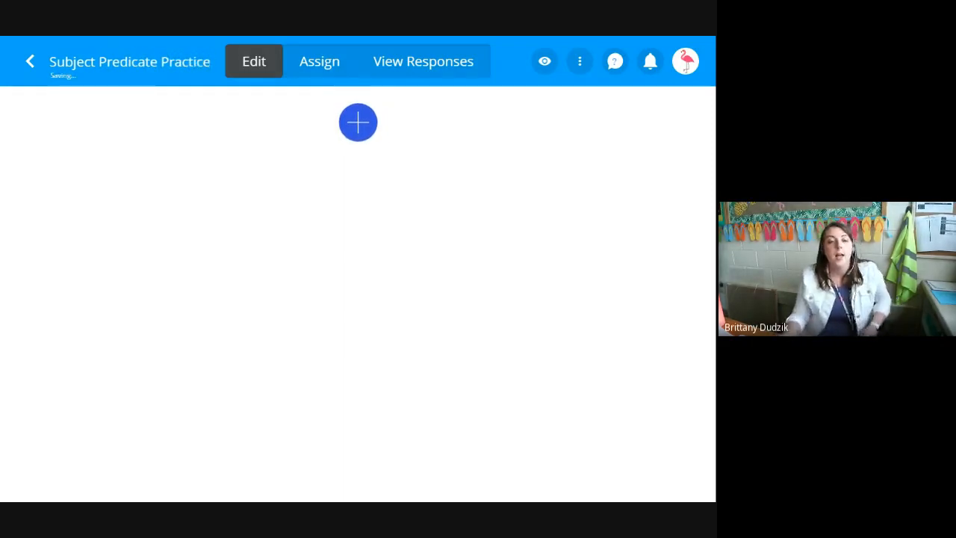
- Customize the formative's header with the orange color
{"action": "left_click", "coordinate": [581, 63]}
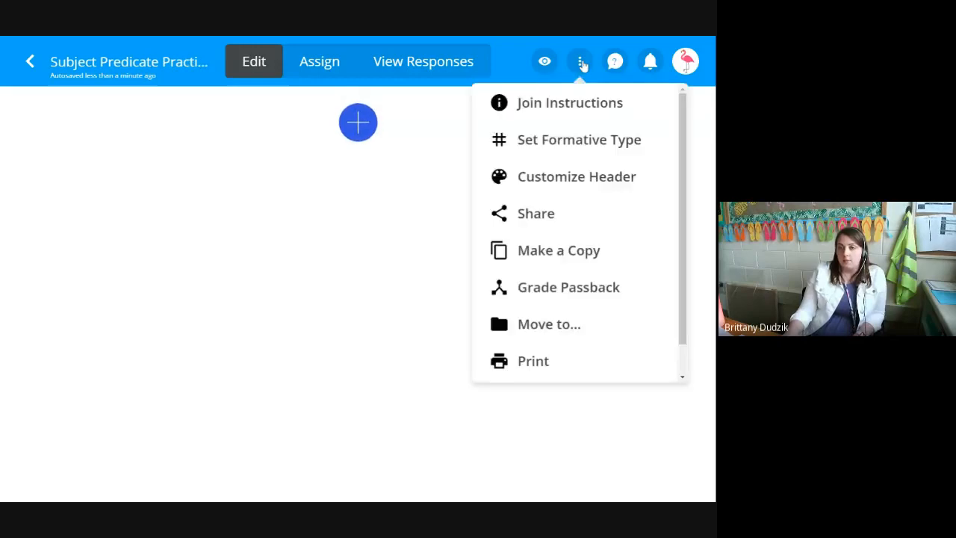
{"action": "left_click", "coordinate": [538, 177]}
{"action": "left_click", "coordinate": [212, 232]}
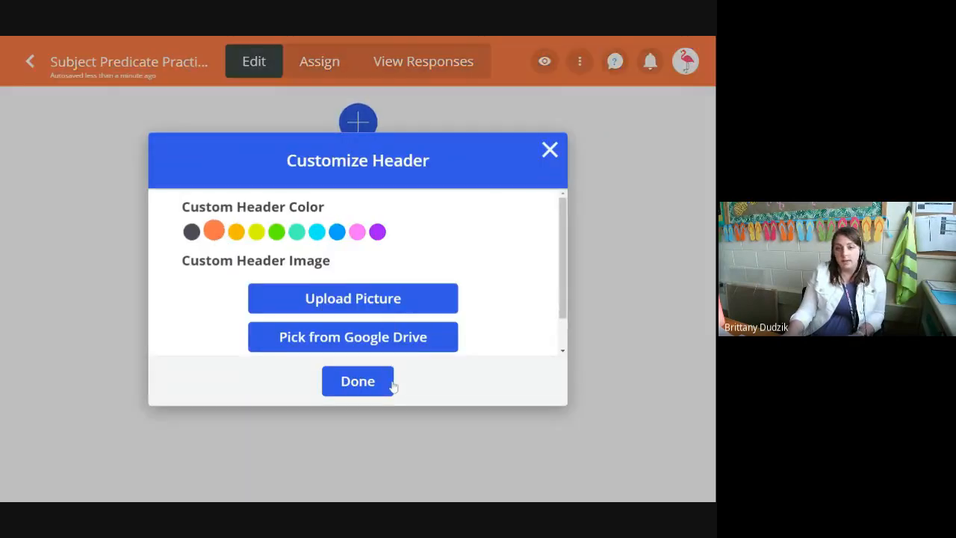
{"action": "left_click", "coordinate": [389, 384]}
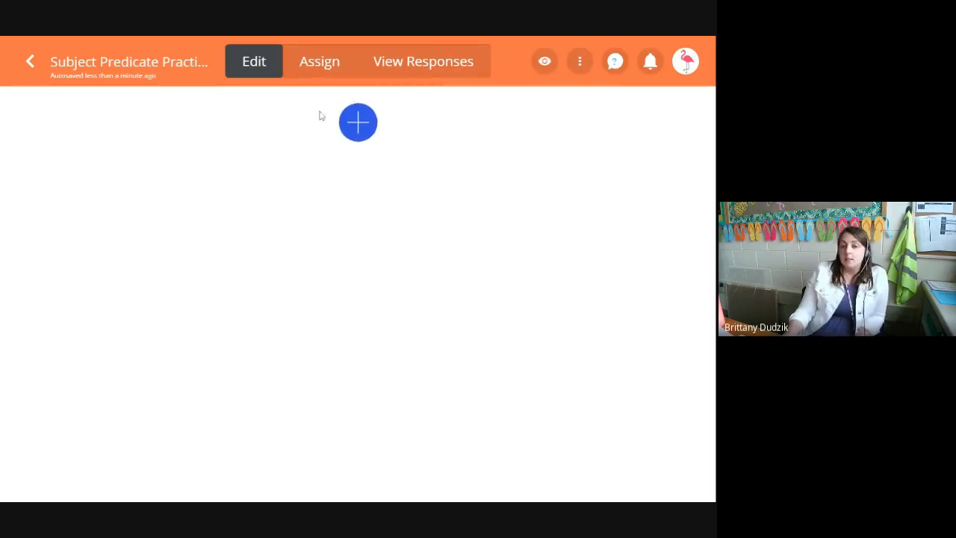
- Add a text block to the formative containing "DIRECTIONS:"
{"action": "left_click", "coordinate": [362, 125]}
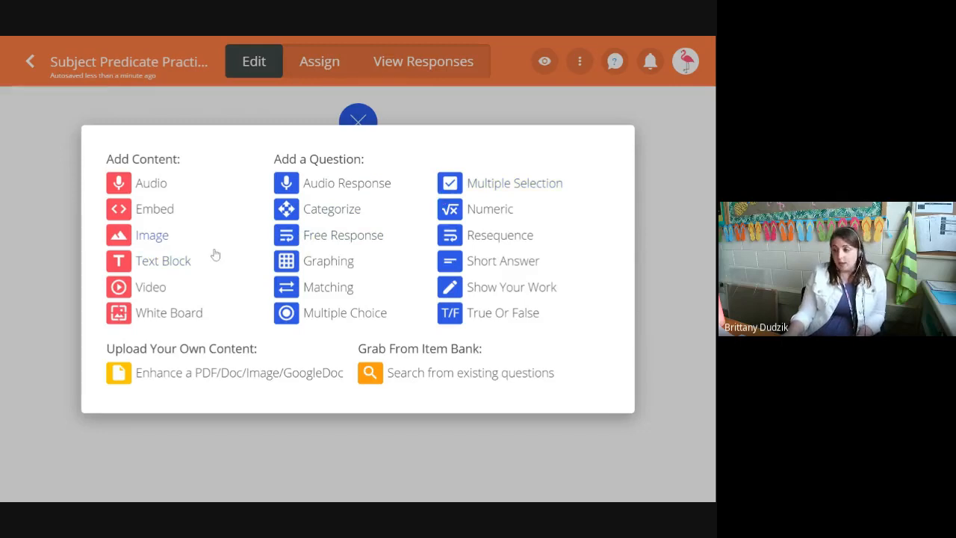
{"action": "left_click", "coordinate": [163, 260]}
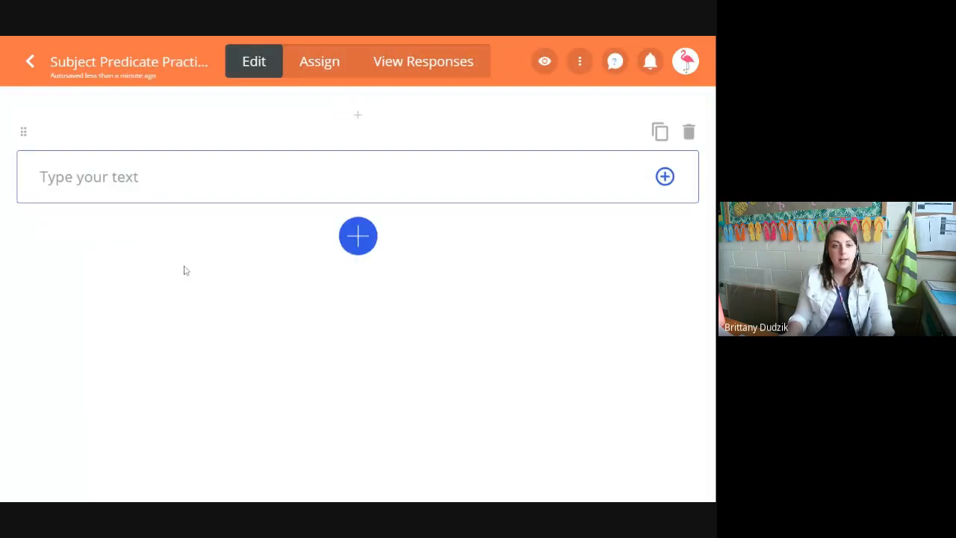
{"action": "type", "text": "D"}
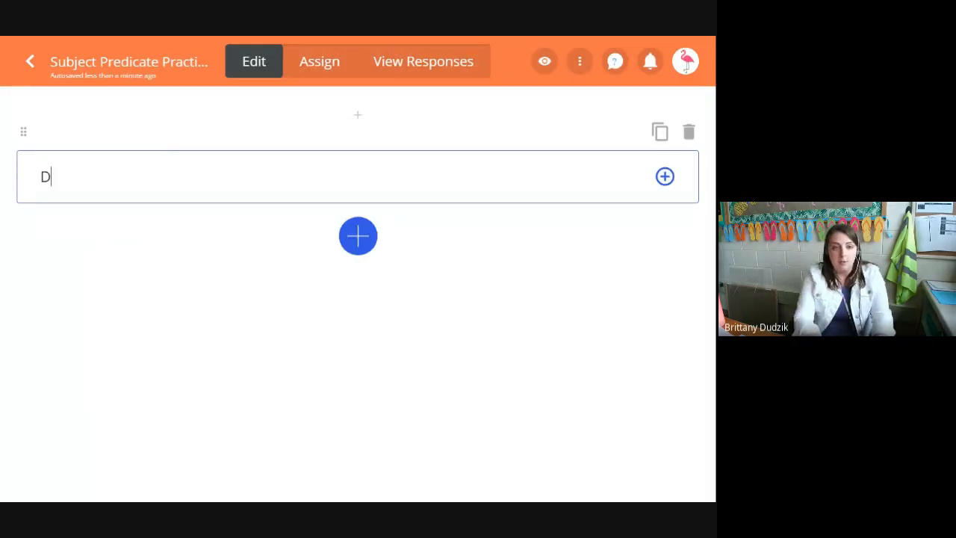
{"action": "type", "text": "IRECTIONS:"}
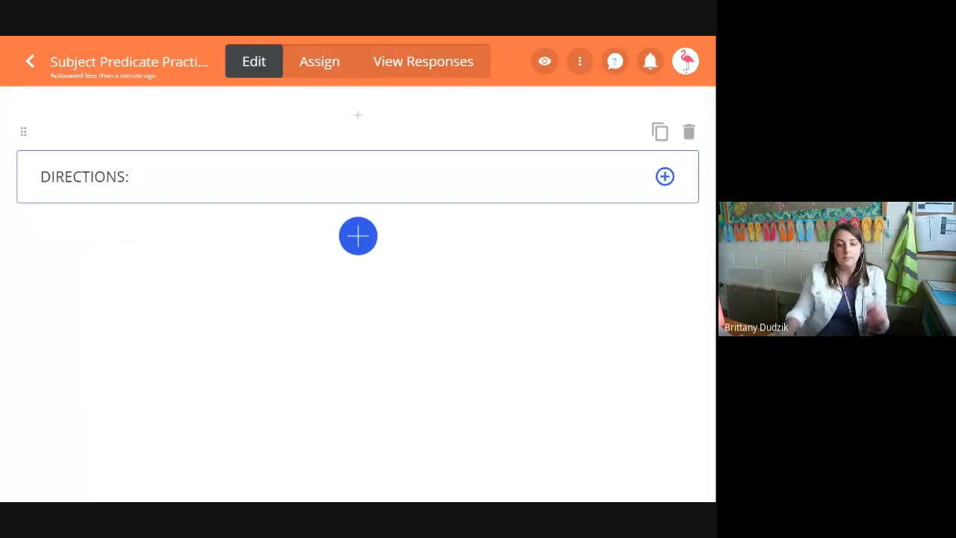
- Format the word "DIRECTIONS:" in the text block as bold with the H1 heading style
{"action": "key", "text": "shift+Left"}
{"action": "key", "text": "shift+Left"}
{"action": "key", "text": "shift+Left"}
{"action": "key", "text": "shift+Left"}
{"action": "key", "text": "shift+Left"}
{"action": "key", "text": "shift+Left"}
{"action": "key", "text": "shift+Left"}
{"action": "key", "text": "shift+Left"}
{"action": "key", "text": "shift+Left"}
{"action": "key", "text": "shift+Left"}
{"action": "key", "text": "shift+Left"}
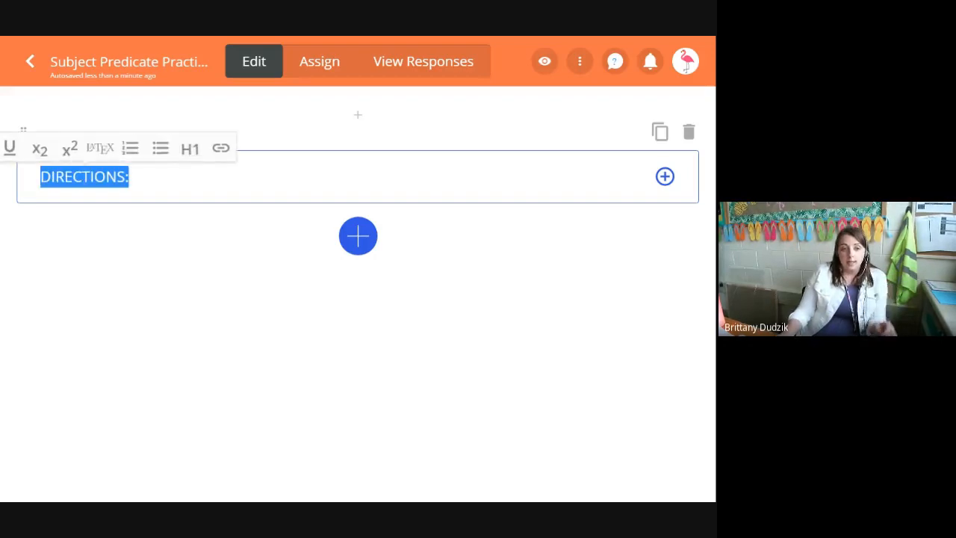
{"action": "key", "text": "ctrl+b"}
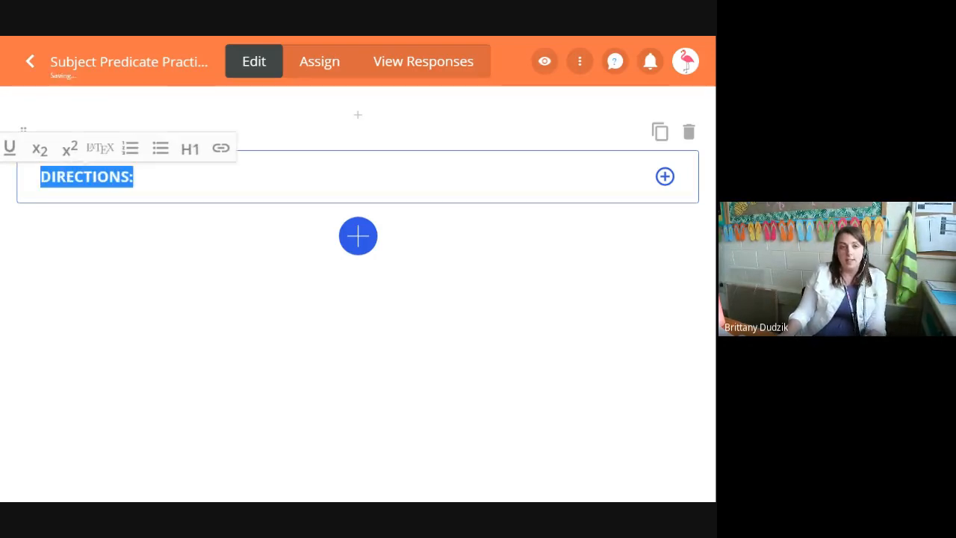
{"action": "left_click", "coordinate": [190, 154]}
{"action": "key", "text": "Right"}
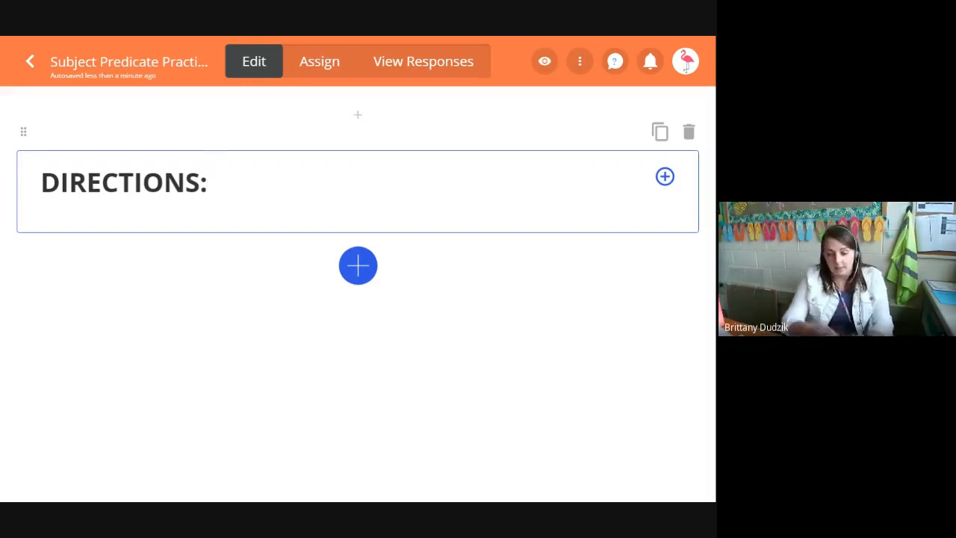
- Add the line "1. Find the simple subject." under the DIRECTIONS: heading and remove its H1 style
{"action": "key", "text": "Return"}
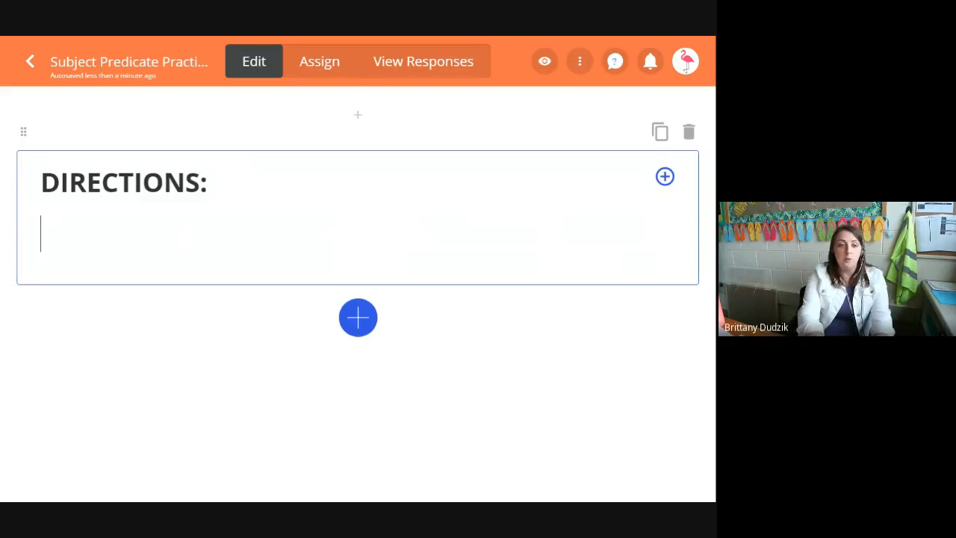
{"action": "type", "text": "1. Find the si"}
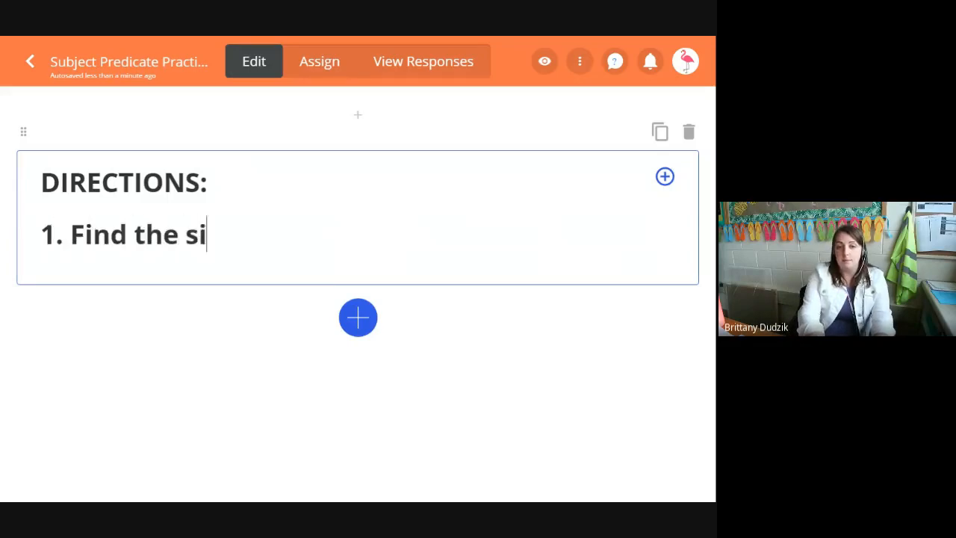
{"action": "type", "text": "mple subject."}
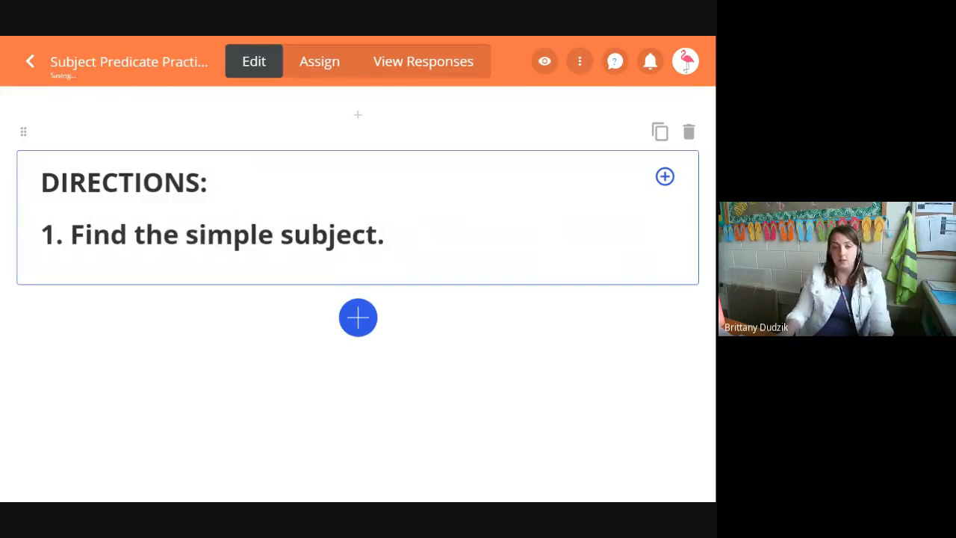
{"action": "left_click_drag", "start_coordinate": [385, 234], "coordinate": [30, 250]}
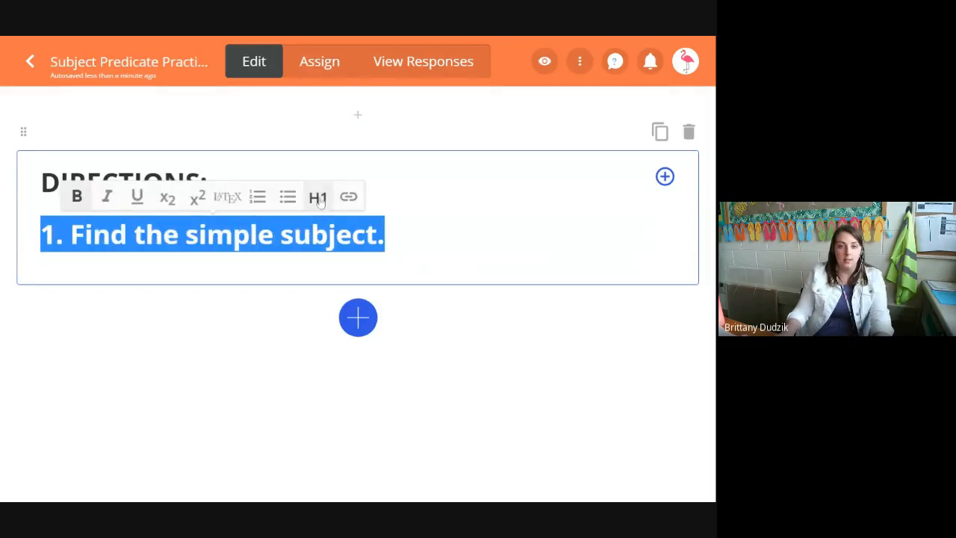
{"action": "left_click", "coordinate": [320, 201]}
{"action": "left_click", "coordinate": [236, 229]}
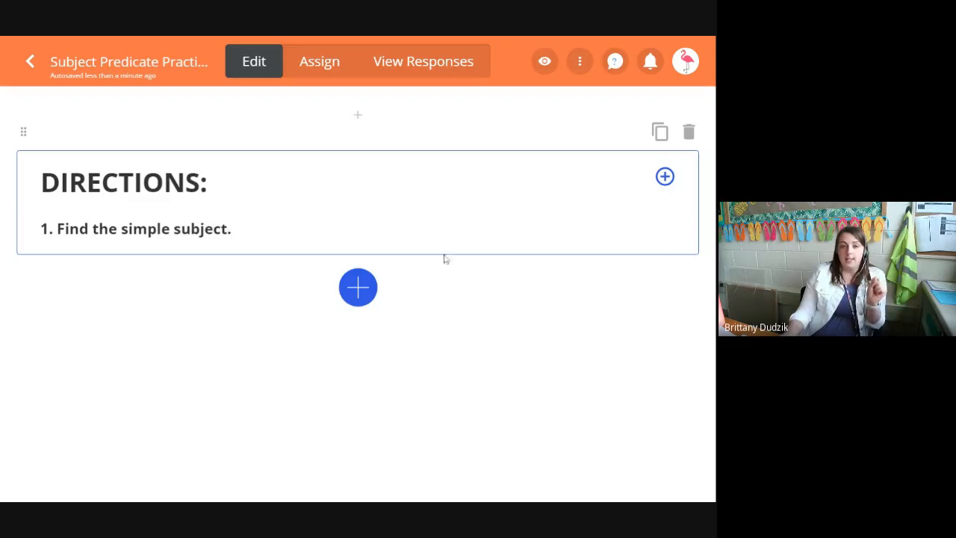
- Add a Short Answer question below the directions reading "Can Adam watch the baseball game with me?"
{"action": "left_click", "coordinate": [359, 291]}
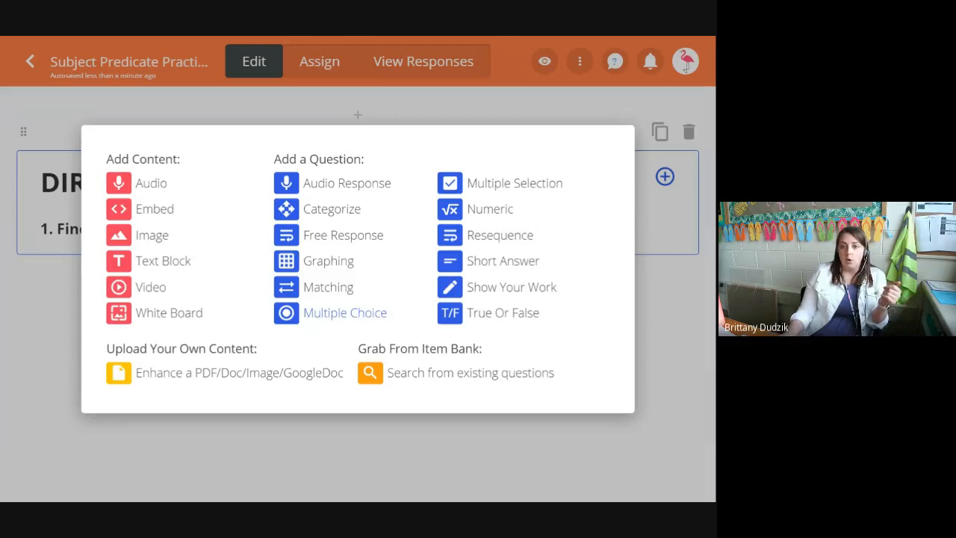
{"action": "left_click", "coordinate": [497, 261]}
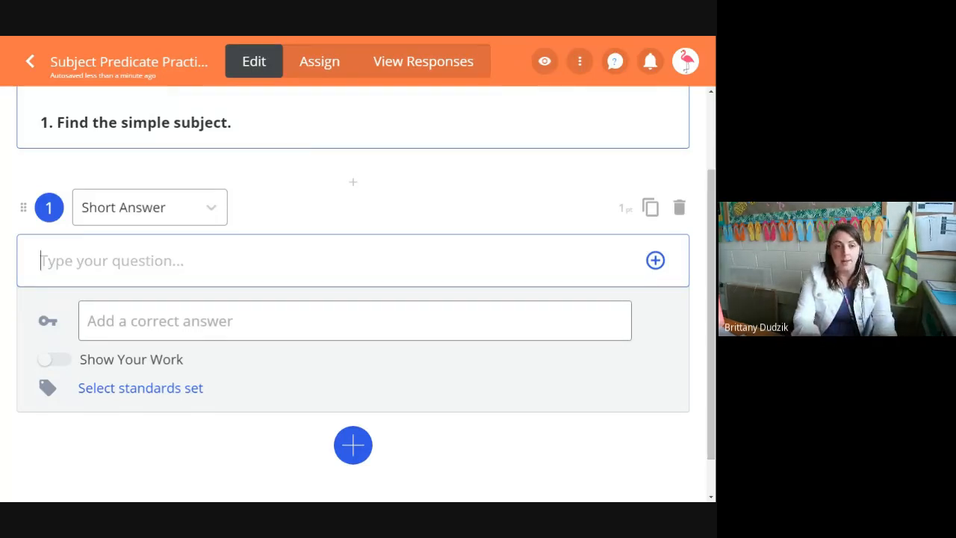
{"action": "type", "text": "Can Adam "}
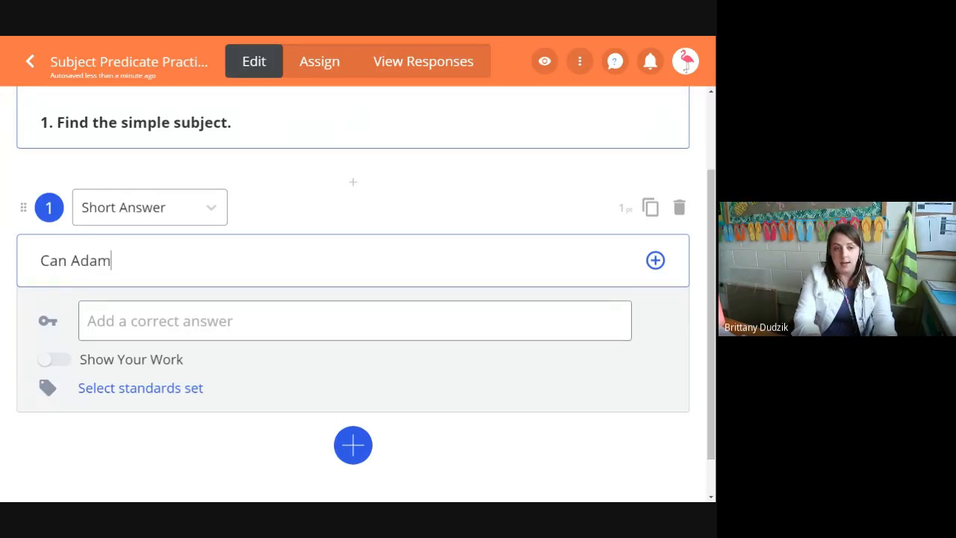
{"action": "type", "text": "watch the ba"}
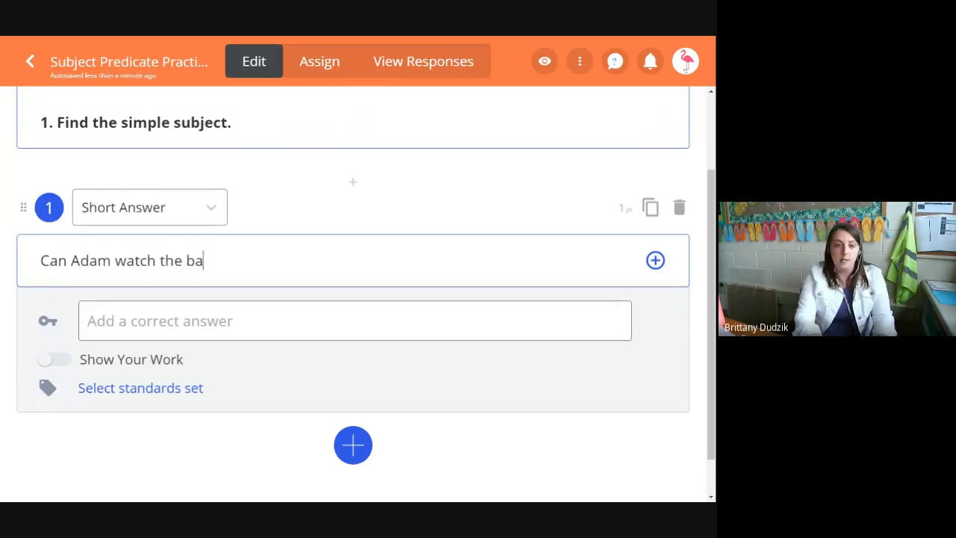
{"action": "type", "text": "seball game with me?"}
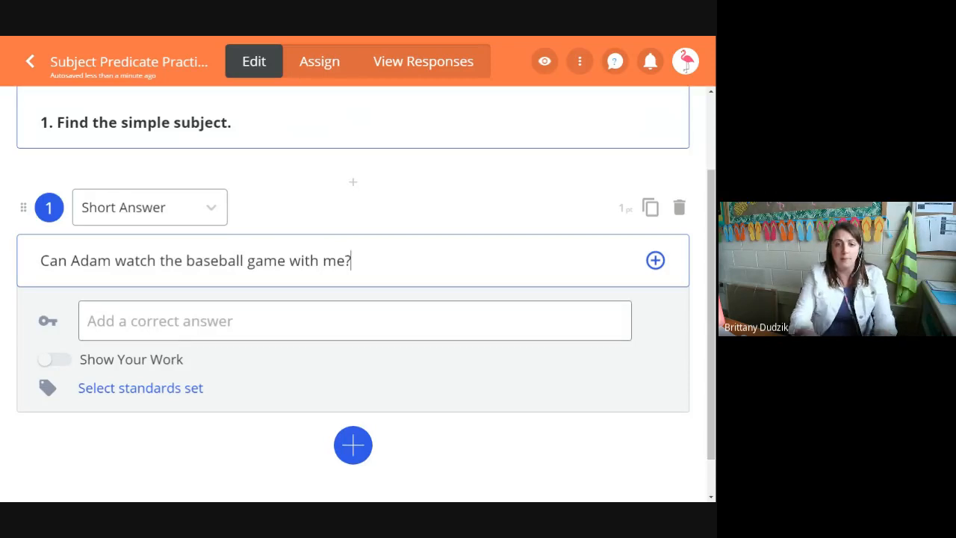
- Set "Adam" as the correct answer of question 1
{"action": "left_click", "coordinate": [155, 331]}
{"action": "type", "text": "Adam"}
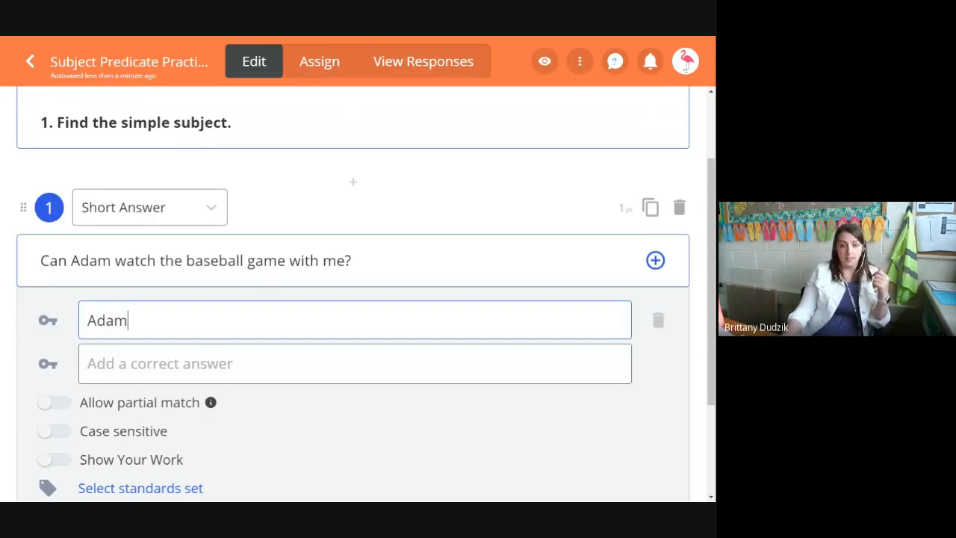
{"action": "scroll", "coordinate": [264, 281], "scroll_direction": "down", "scroll_amount": 1}
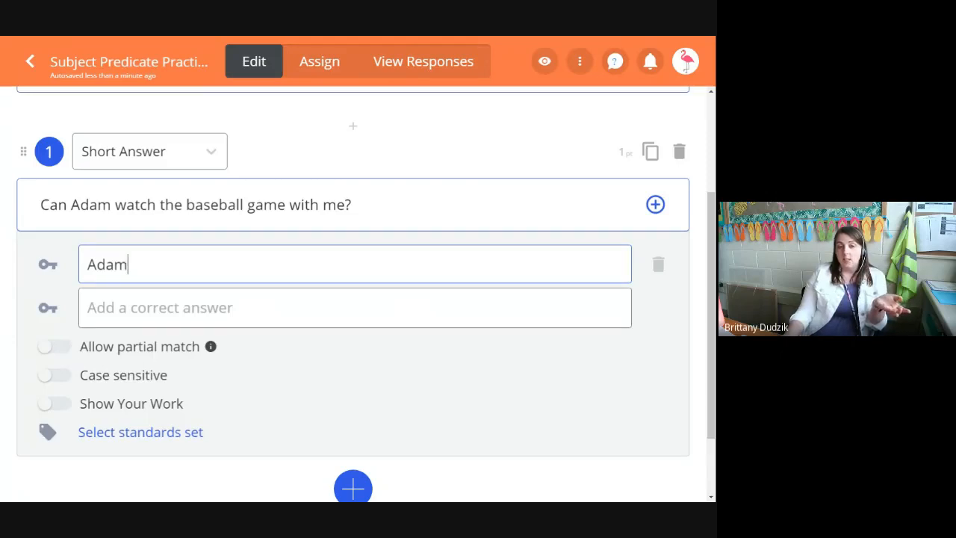
{"action": "double_click", "coordinate": [90, 204]}
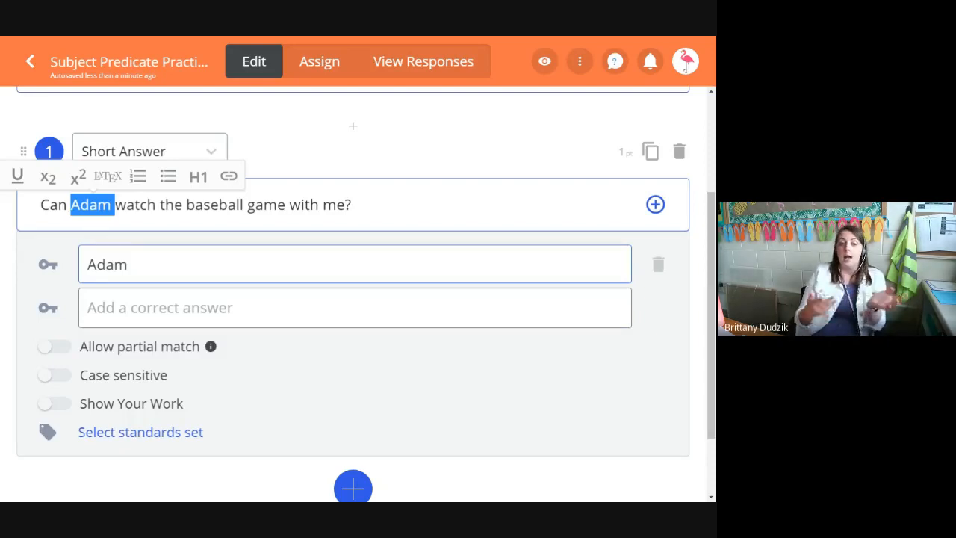
{"action": "left_click", "coordinate": [257, 360]}
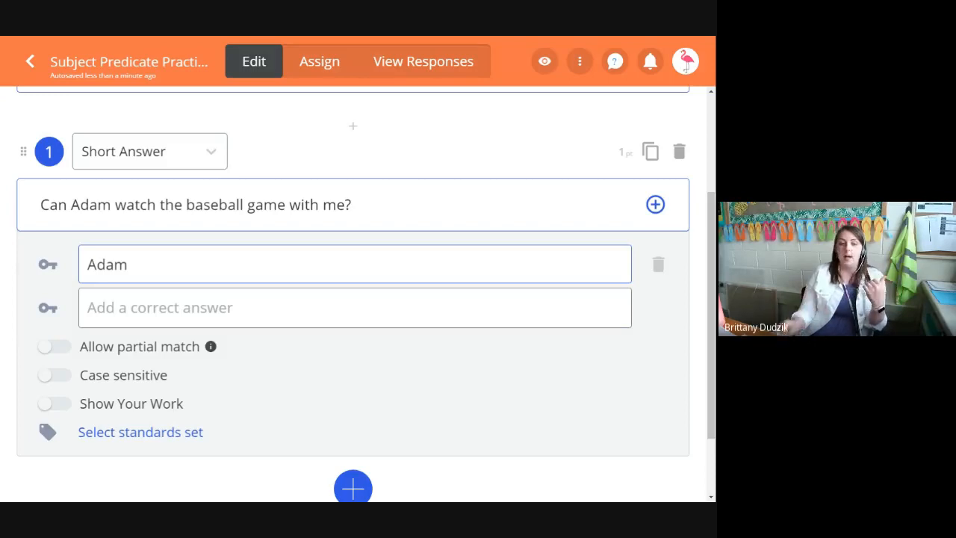
- Add a second line to the directions text block reading "2. Find the simple predicate."
{"action": "scroll", "coordinate": [162, 302], "scroll_direction": "down", "scroll_amount": 3}
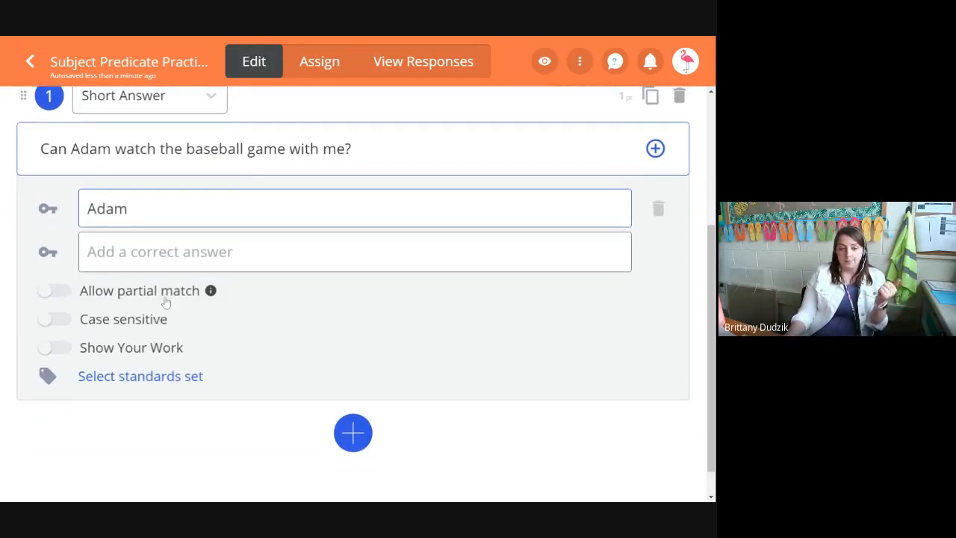
{"action": "scroll", "coordinate": [162, 302], "scroll_direction": "up", "scroll_amount": 3}
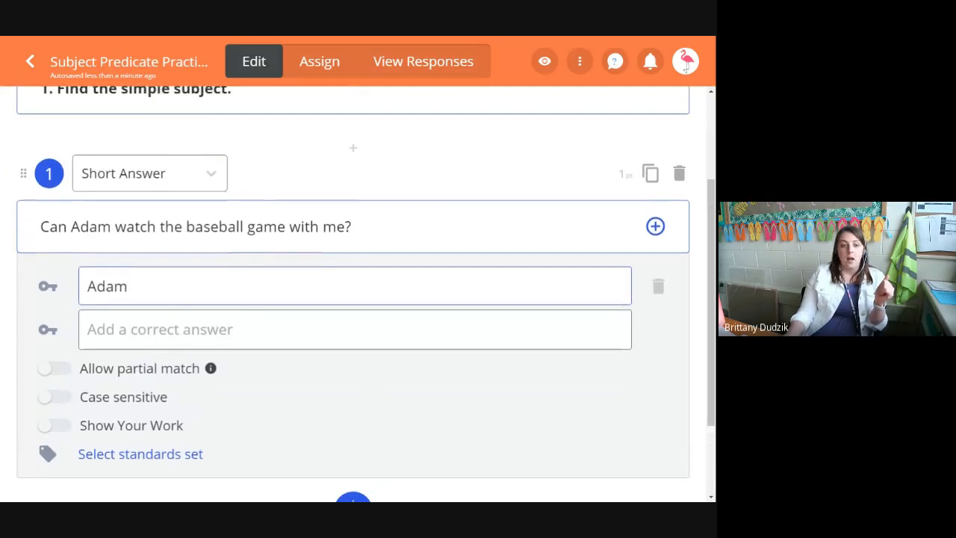
{"action": "scroll", "coordinate": [352, 293], "scroll_direction": "up", "scroll_amount": 3}
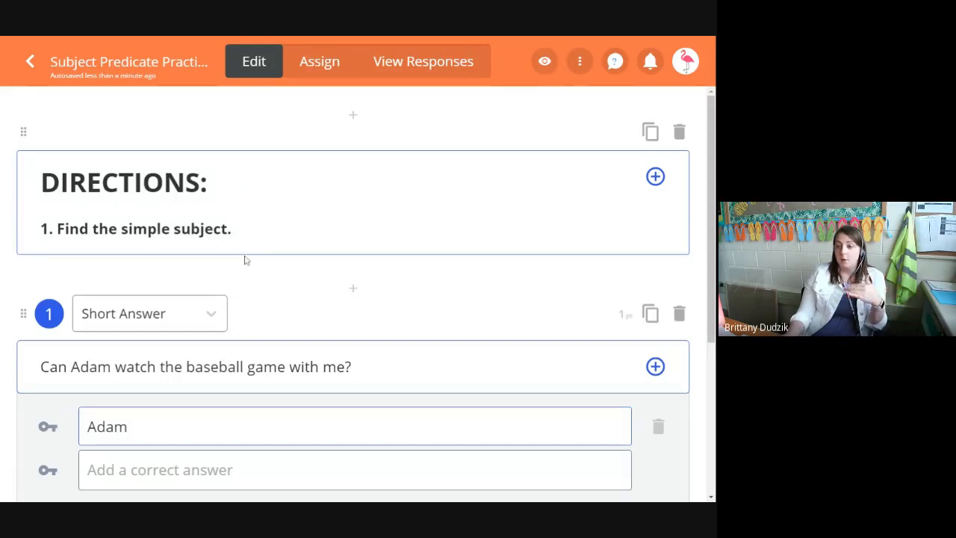
{"action": "left_click", "coordinate": [232, 228]}
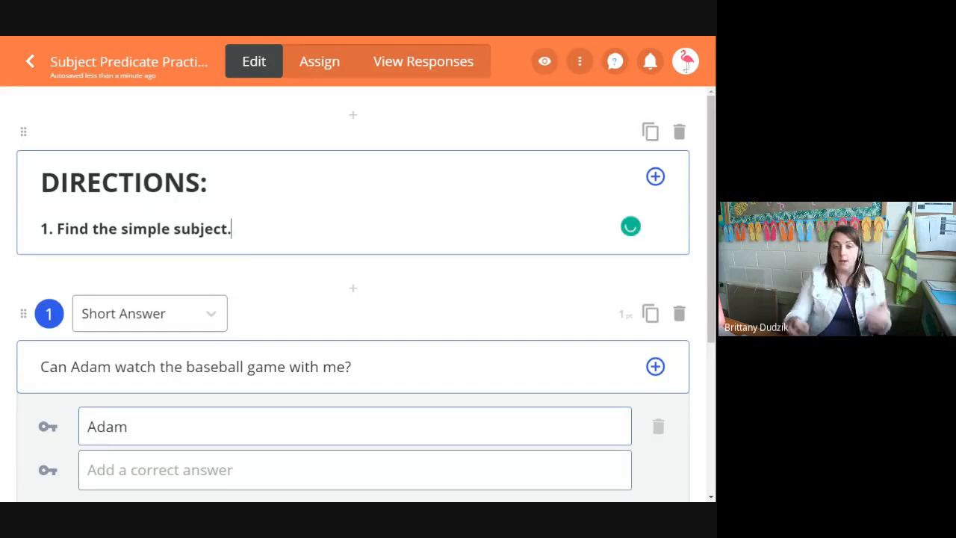
{"action": "key", "text": "Return"}
{"action": "type", "text": "2. Fi"}
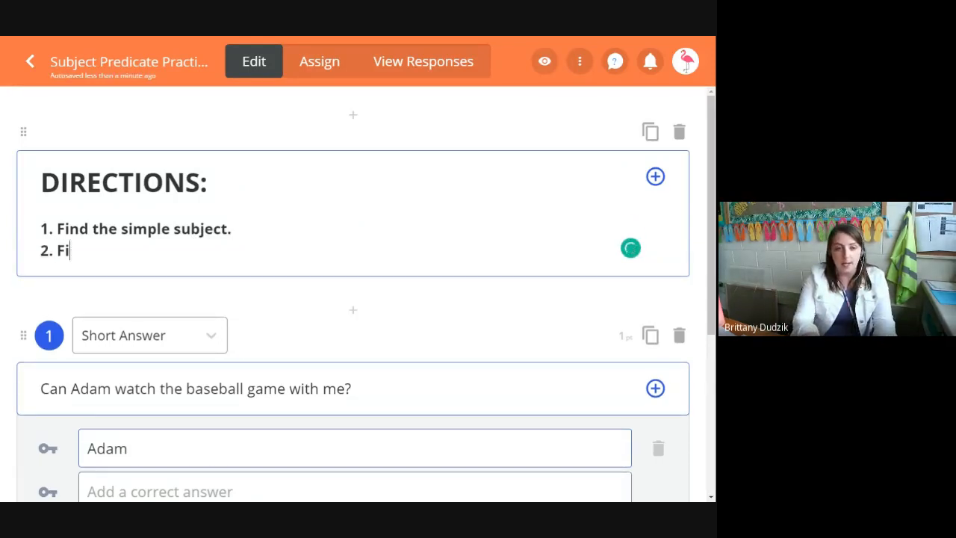
{"action": "type", "text": "nd the simple predicate."}
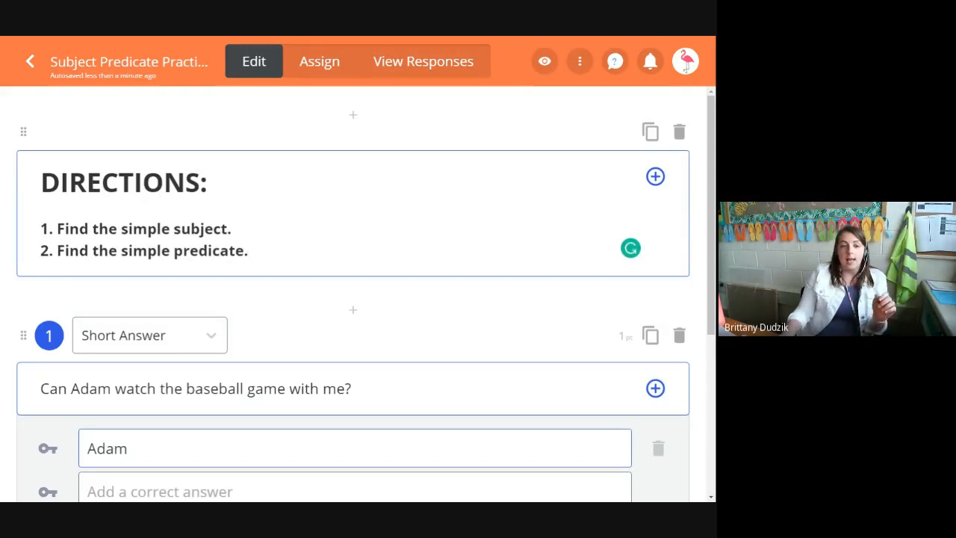
- Insert a text block between the directions and question 1 containing "Sentence:"
{"action": "scroll", "coordinate": [280, 251], "scroll_direction": "down", "scroll_amount": 1}
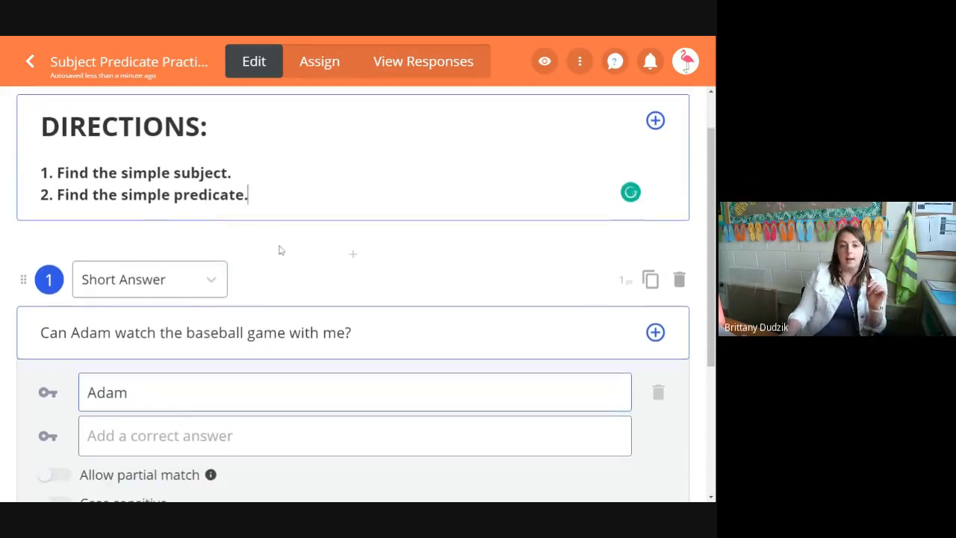
{"action": "left_click", "coordinate": [353, 255]}
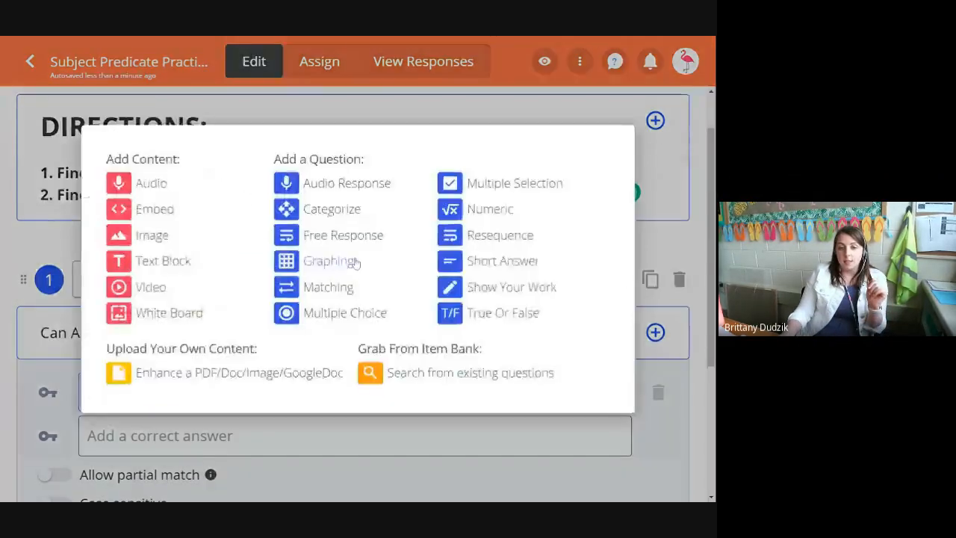
{"action": "left_click", "coordinate": [163, 260]}
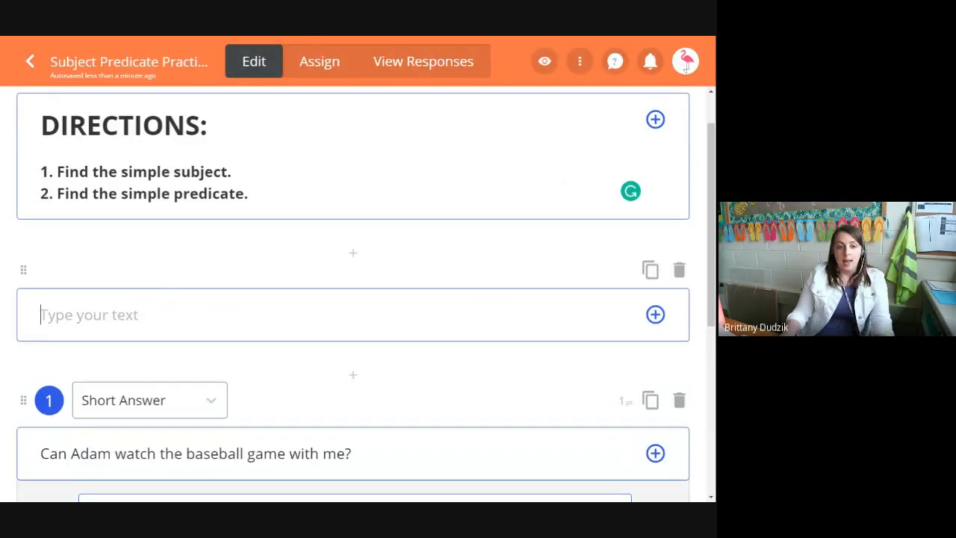
{"action": "type", "text": "Sentence:"}
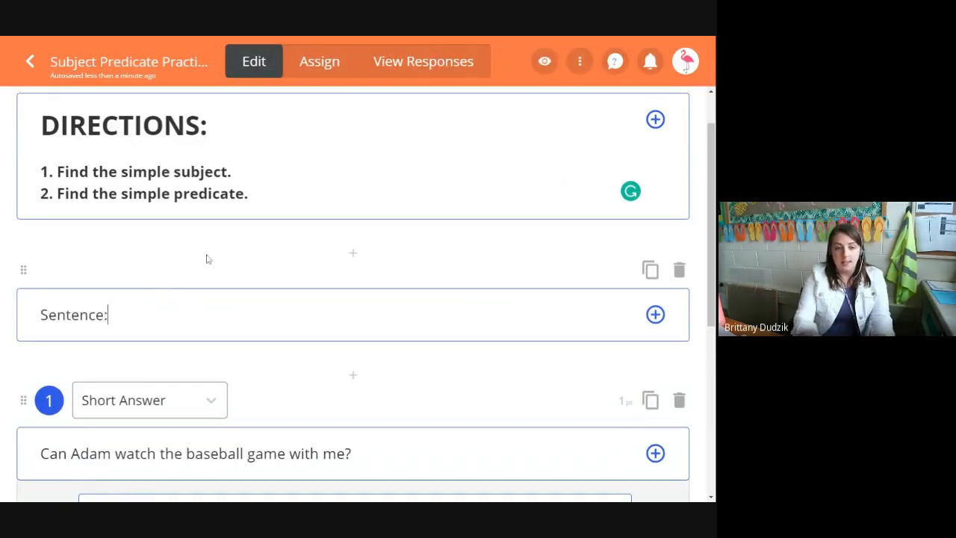
- Copy question 1's sentence into the new text block after its label and change the label to "Sentence #1:"
{"action": "scroll", "coordinate": [223, 252], "scroll_direction": "down", "scroll_amount": 3}
{"action": "left_click", "coordinate": [361, 289]}
{"action": "key", "text": "ctrl+a"}
{"action": "key", "text": "ctrl+c"}
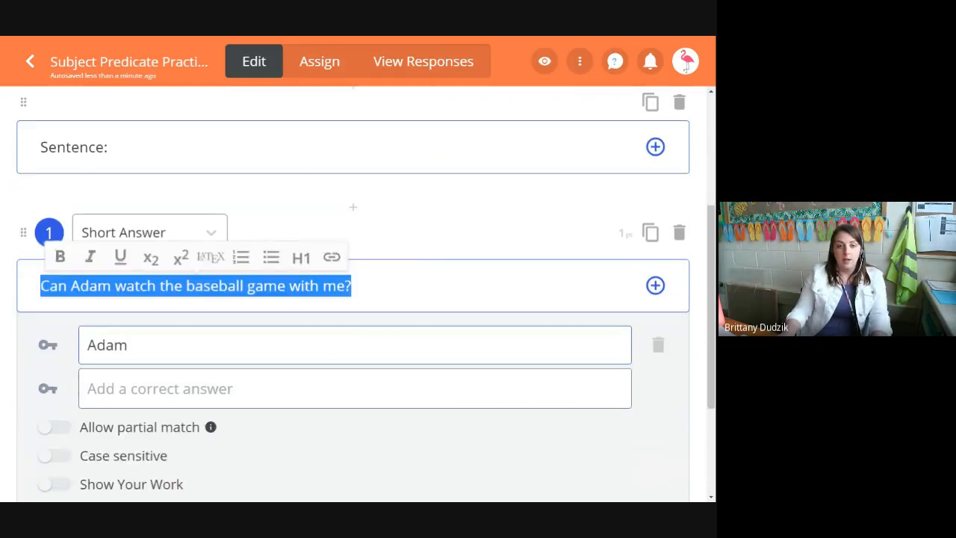
{"action": "left_click", "coordinate": [298, 151]}
{"action": "key", "text": "ctrl+v"}
{"action": "left_click", "coordinate": [104, 149]}
{"action": "type", "text": "#1"}
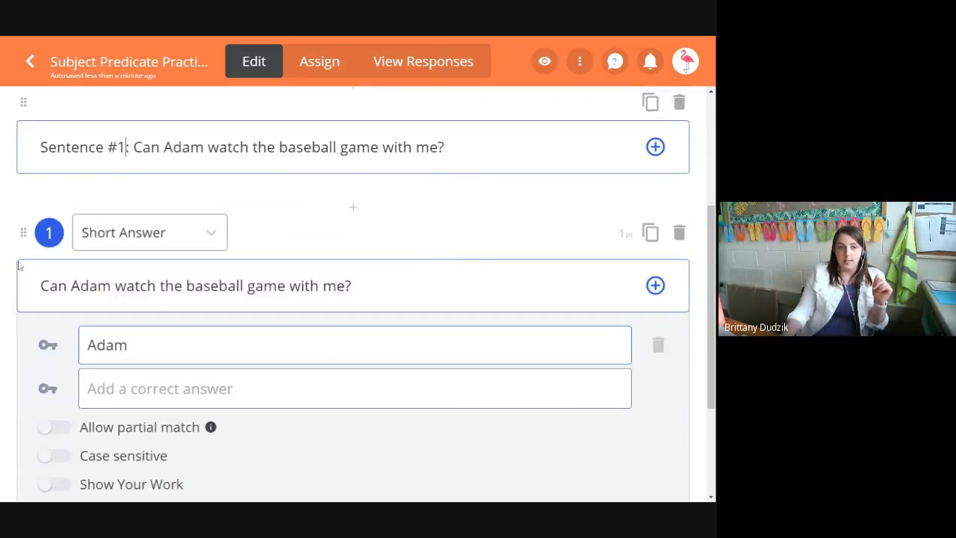
- Prefix the sentence in question 1 with "Subject:"
{"action": "left_click", "coordinate": [34, 287]}
{"action": "type", "text": "Subjec"}
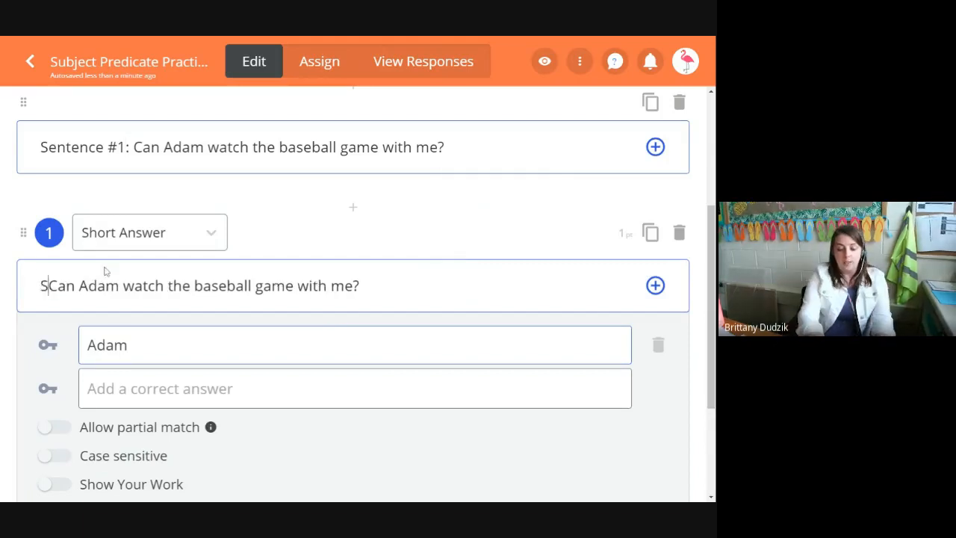
{"action": "type", "text": "t:"}
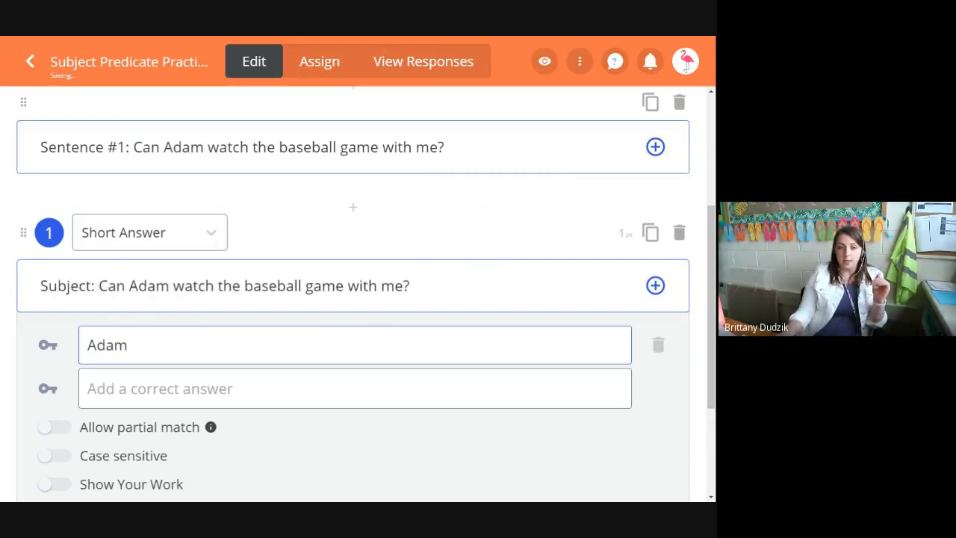
- Duplicate question 1 and change the copy's label from "Subject" to "Predicate"
{"action": "scroll", "coordinate": [197, 277], "scroll_direction": "up", "scroll_amount": 3}
{"action": "scroll", "coordinate": [309, 290], "scroll_direction": "down", "scroll_amount": 1}
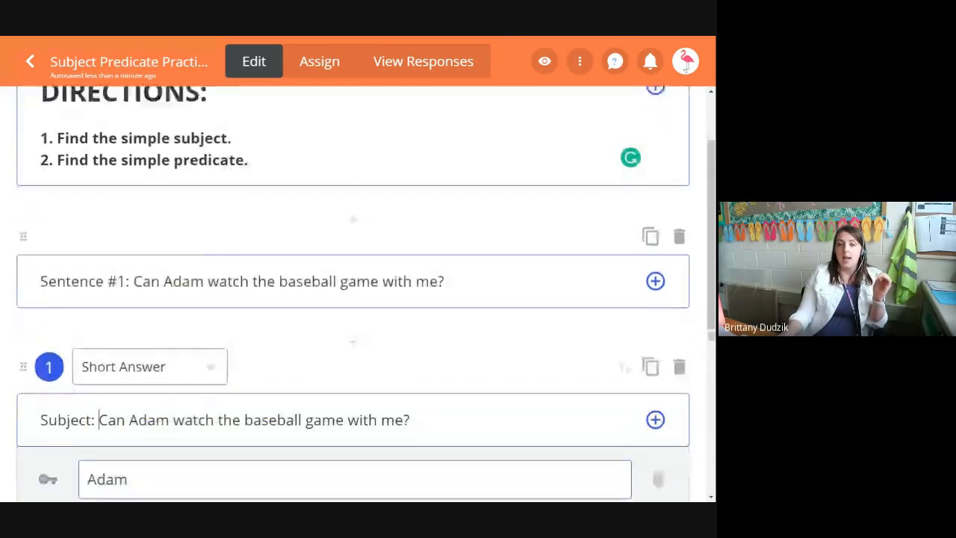
{"action": "scroll", "coordinate": [326, 285], "scroll_direction": "down", "scroll_amount": 3}
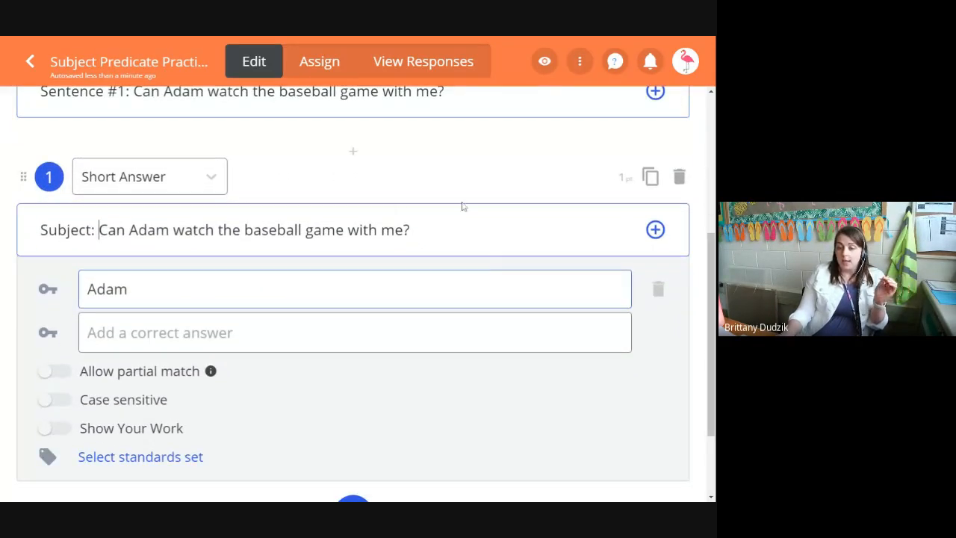
{"action": "left_click", "coordinate": [650, 179]}
{"action": "double_click", "coordinate": [78, 211]}
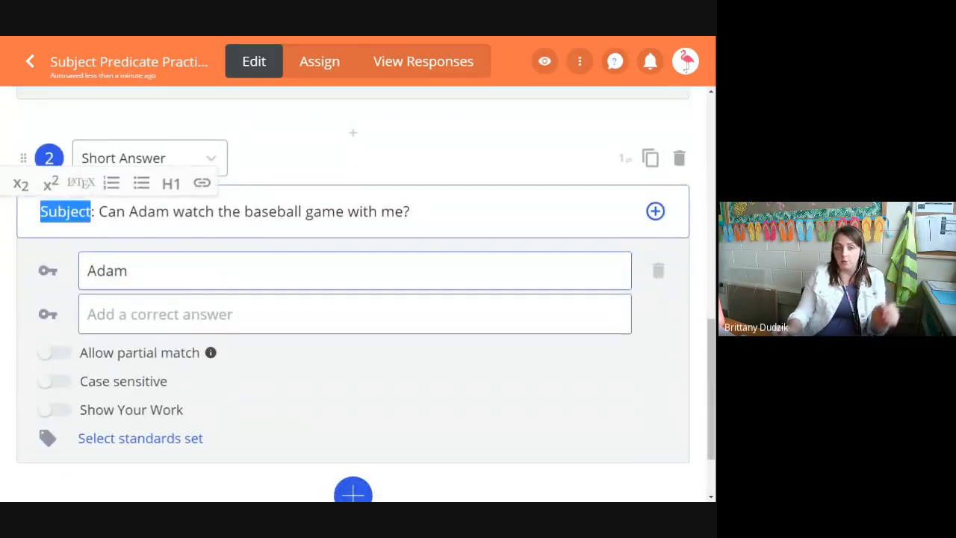
{"action": "type", "text": "Predicate"}
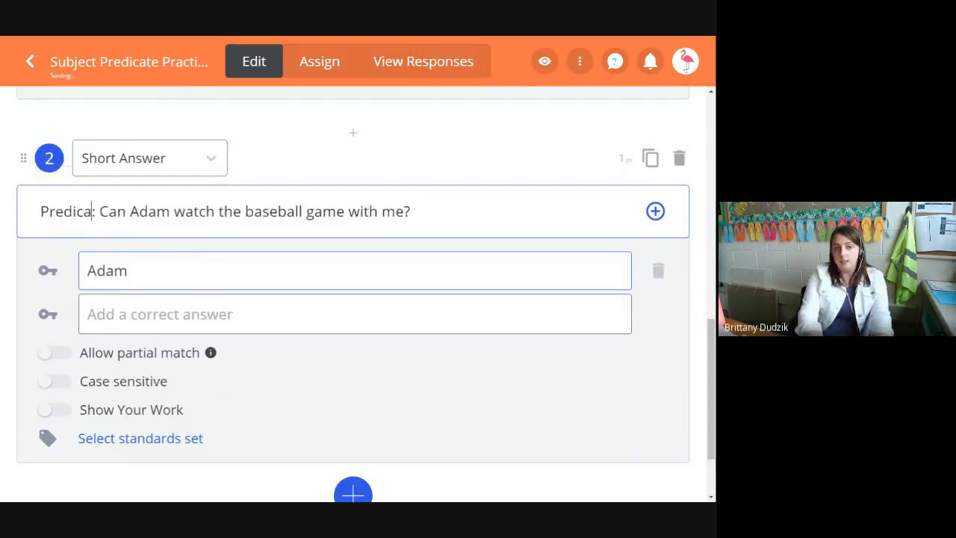
- Replace the correct answer of question 2 with "can watch"
{"action": "left_click", "coordinate": [129, 270]}
{"action": "key", "text": "ctrl+a"}
{"action": "type", "text": "can wat"}
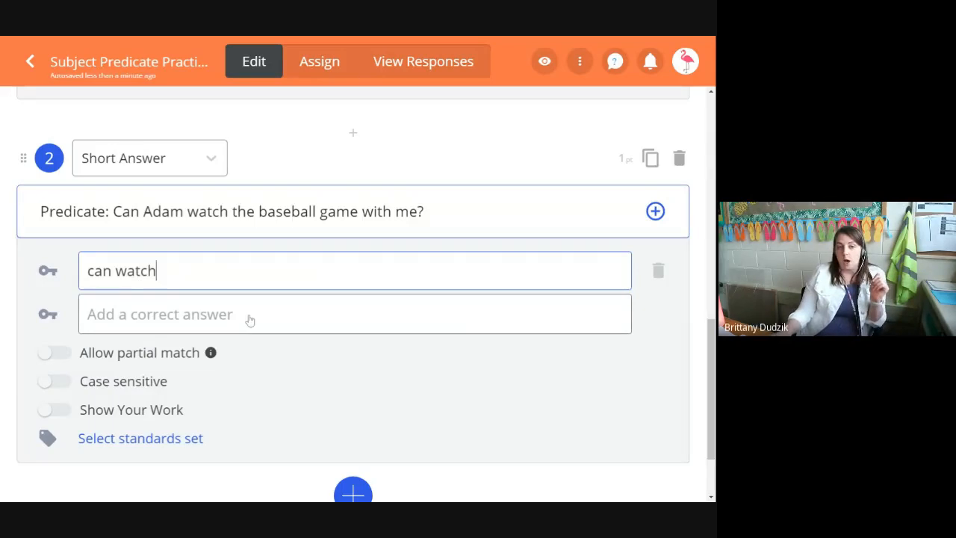
{"action": "scroll", "coordinate": [263, 286], "scroll_direction": "down", "scroll_amount": 2}
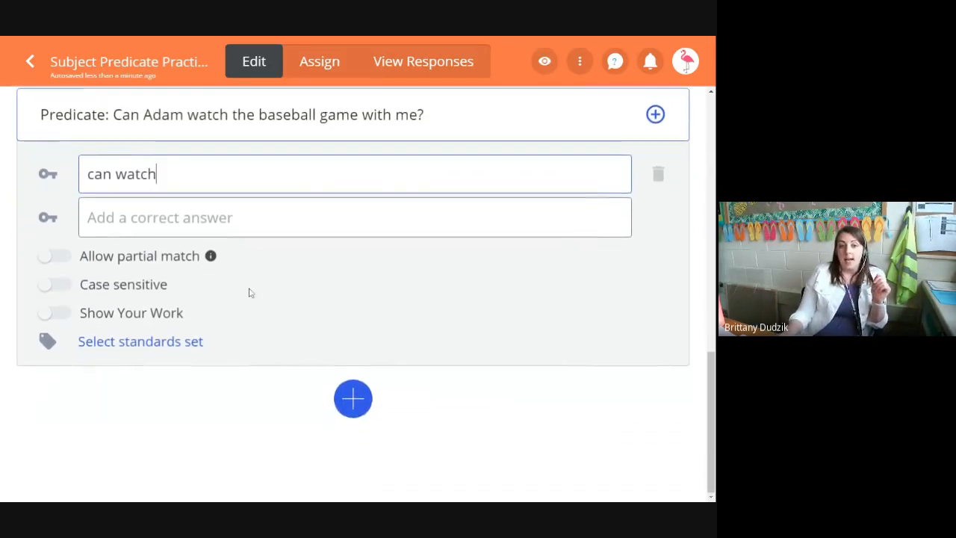
{"action": "scroll", "coordinate": [248, 290], "scroll_direction": "up", "scroll_amount": 1}
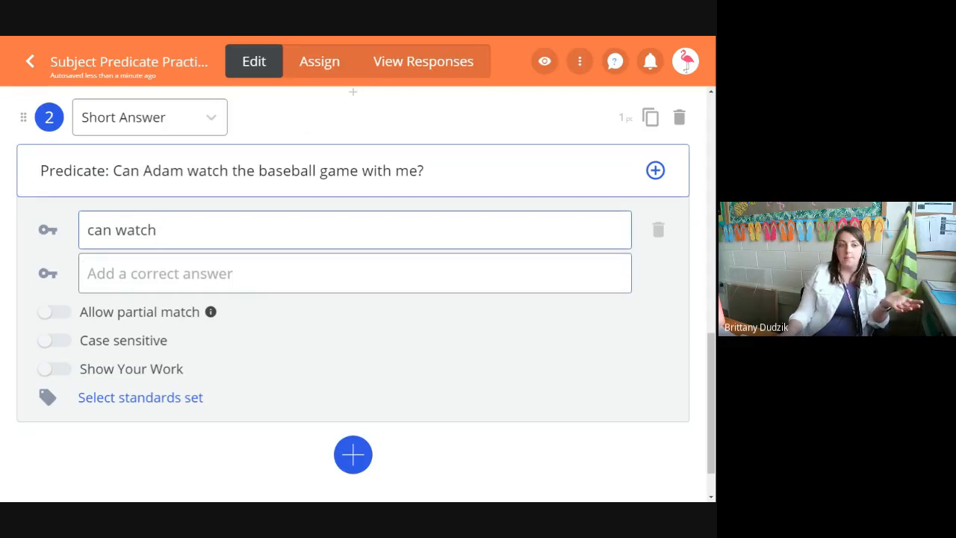
- Review the directions, the sentence block and the subject and predicate short answer questions with their correct answers
{"action": "scroll", "coordinate": [229, 238], "scroll_direction": "up", "scroll_amount": 7}
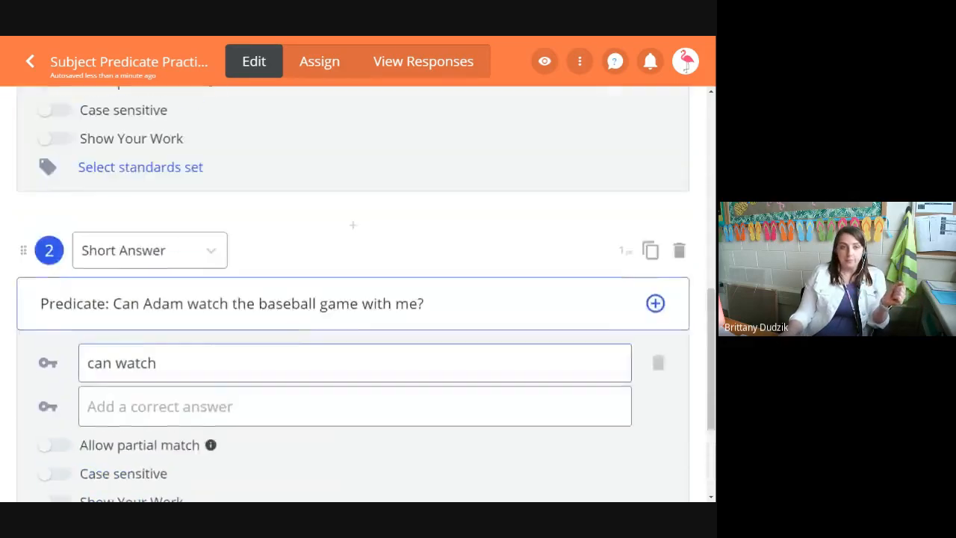
{"action": "scroll", "coordinate": [229, 238], "scroll_direction": "up", "scroll_amount": 1}
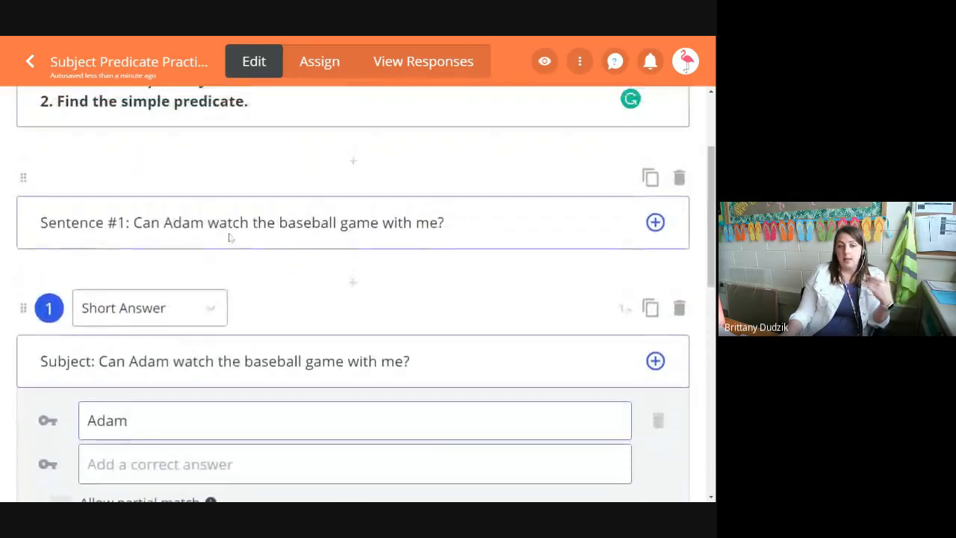
{"action": "scroll", "coordinate": [230, 237], "scroll_direction": "down", "scroll_amount": 1}
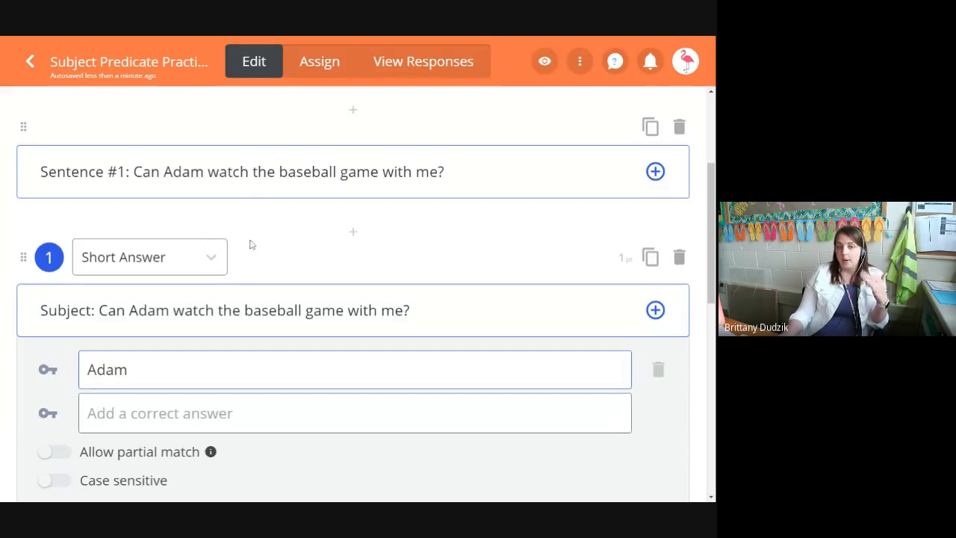
{"action": "scroll", "coordinate": [251, 244], "scroll_direction": "up", "scroll_amount": 3}
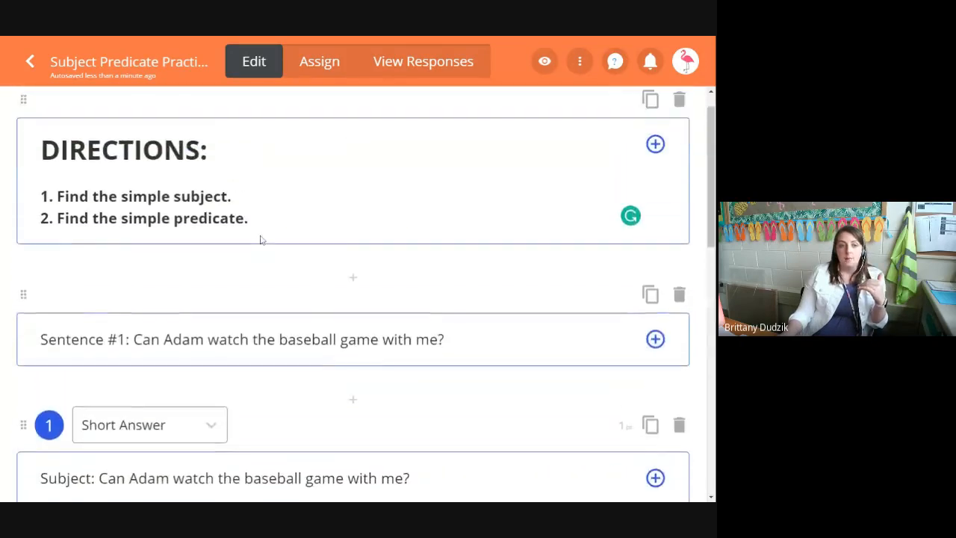
{"action": "scroll", "coordinate": [260, 239], "scroll_direction": "down", "scroll_amount": 3}
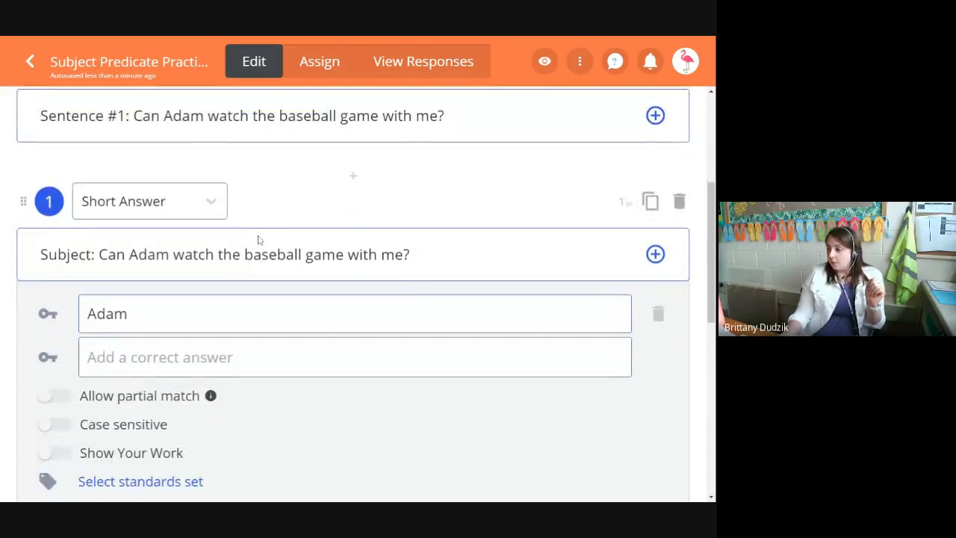
{"action": "scroll", "coordinate": [314, 237], "scroll_direction": "up", "scroll_amount": 4}
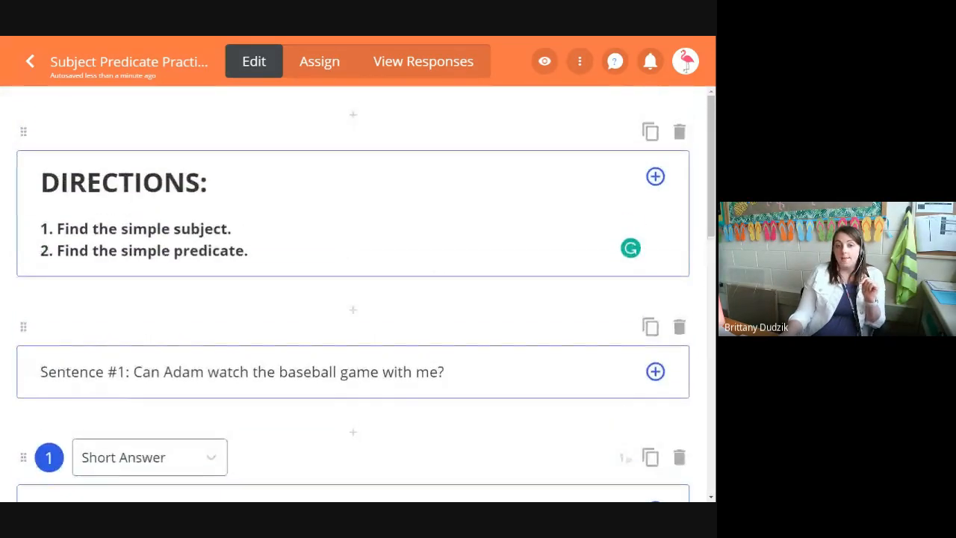
{"action": "scroll", "coordinate": [635, 150], "scroll_direction": "down", "scroll_amount": 4}
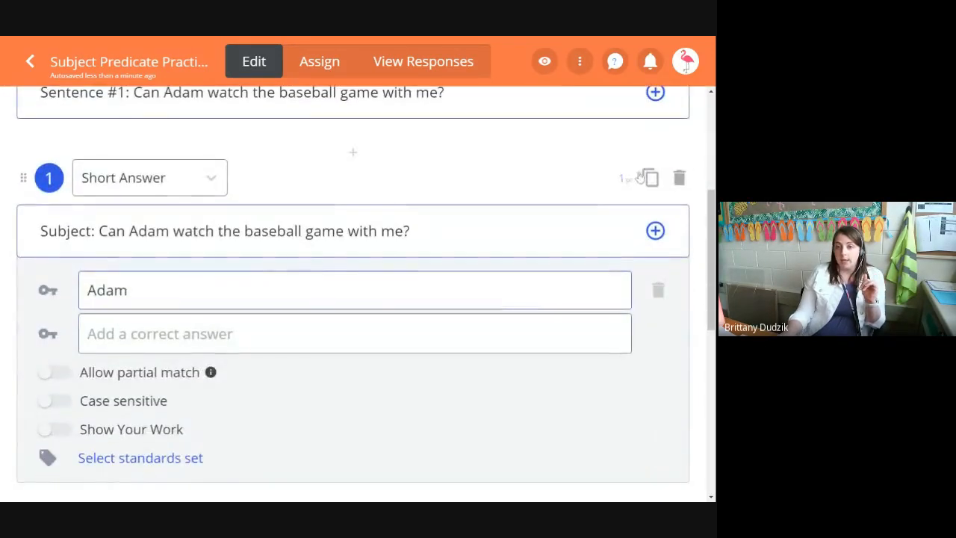
{"action": "scroll", "coordinate": [437, 264], "scroll_direction": "down", "scroll_amount": 7}
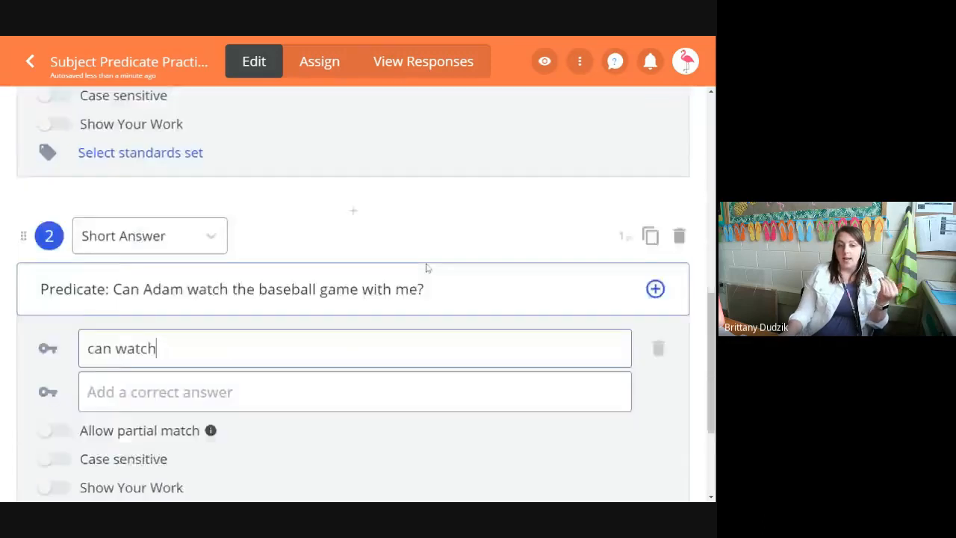
- Add a Matching question after question 2 with the prompt "Match the word to the category."
{"action": "left_click", "coordinate": [354, 400]}
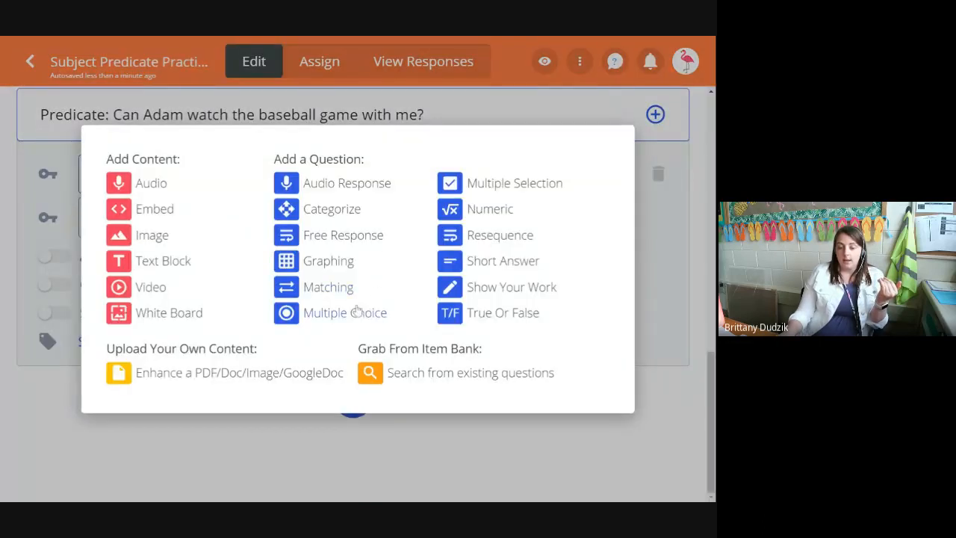
{"action": "left_click", "coordinate": [329, 287]}
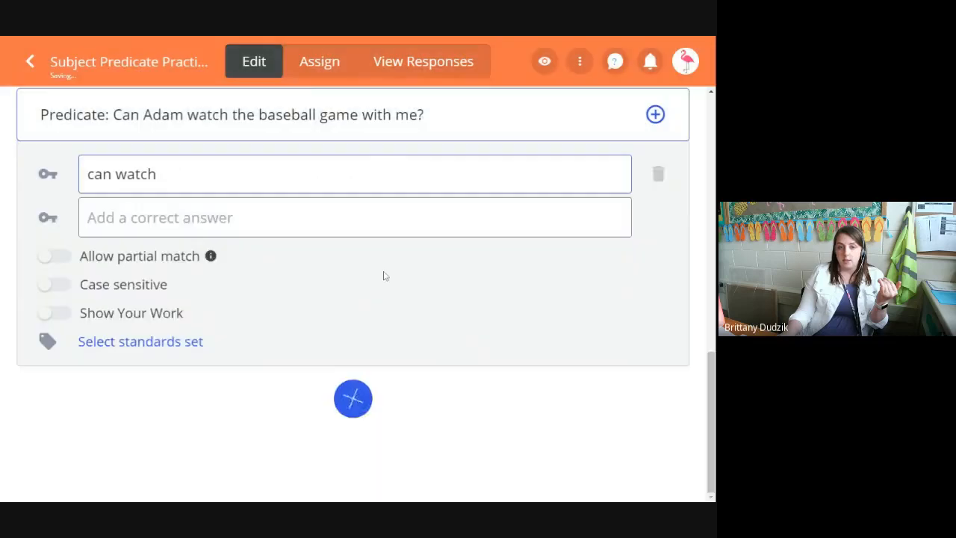
{"action": "type", "text": "Match the"}
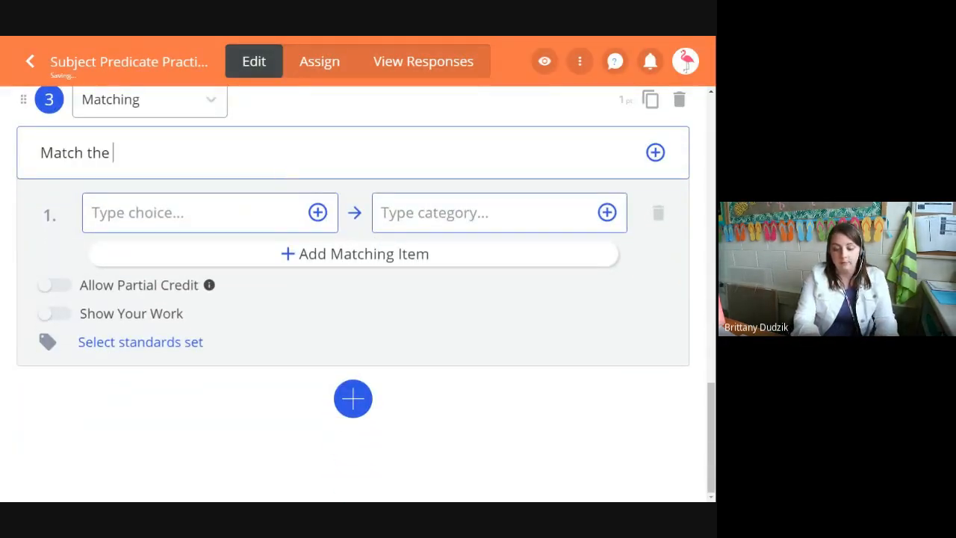
{"action": "type", "text": " word to the category"}
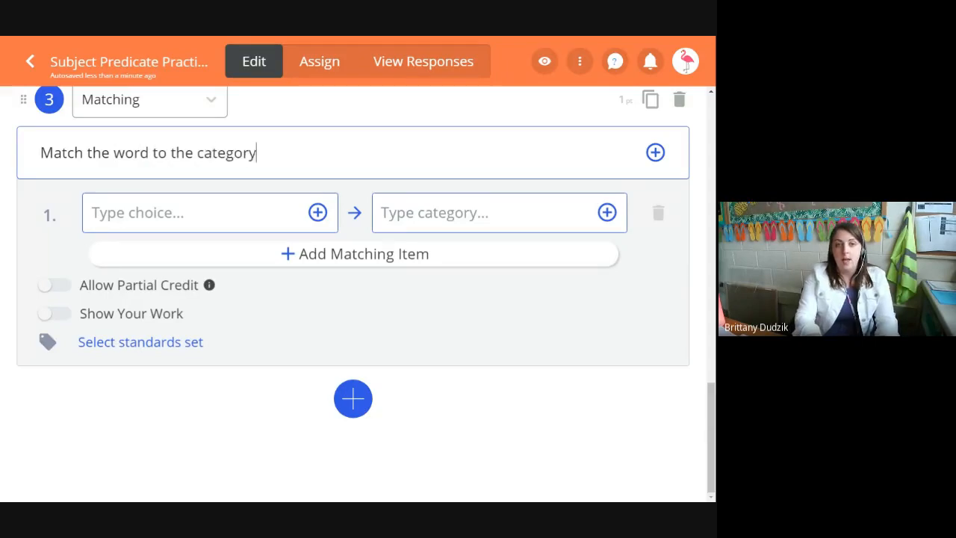
{"action": "type", "text": "."}
- Fill question 3 with the matching pairs dog–animal, rose–flower and coffee–drink
{"action": "key", "text": "Tab"}
{"action": "type", "text": "dog"}
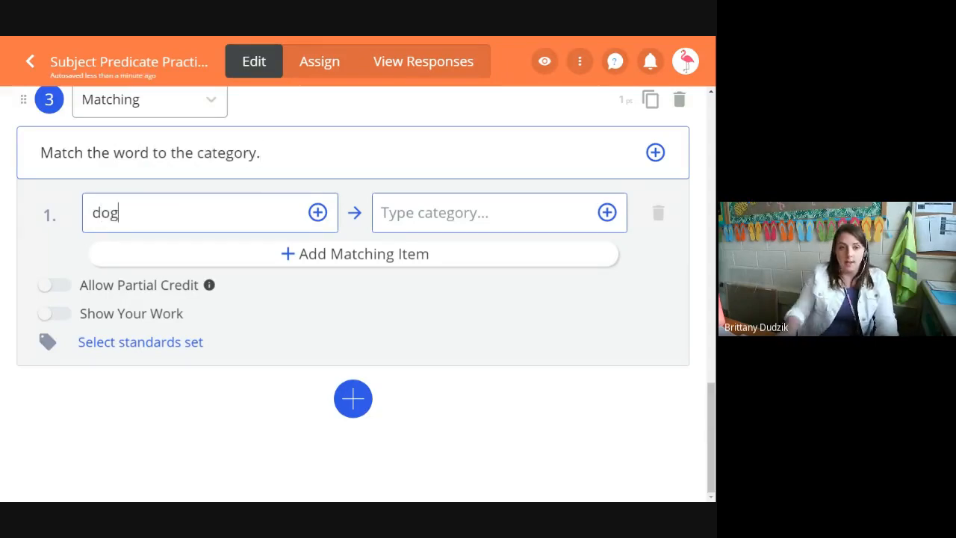
{"action": "key", "text": "Tab"}
{"action": "type", "text": "animal"}
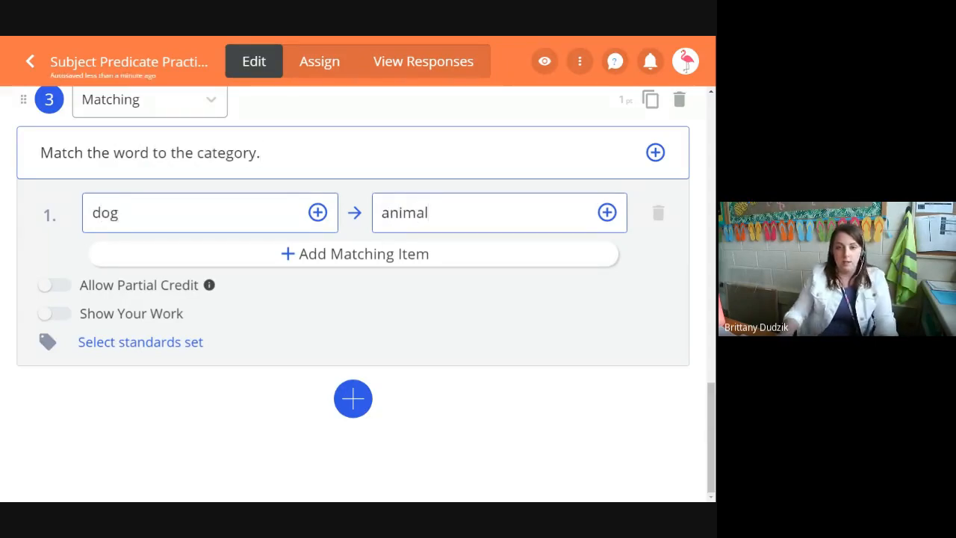
{"action": "key", "text": "Return"}
{"action": "type", "text": "rose"}
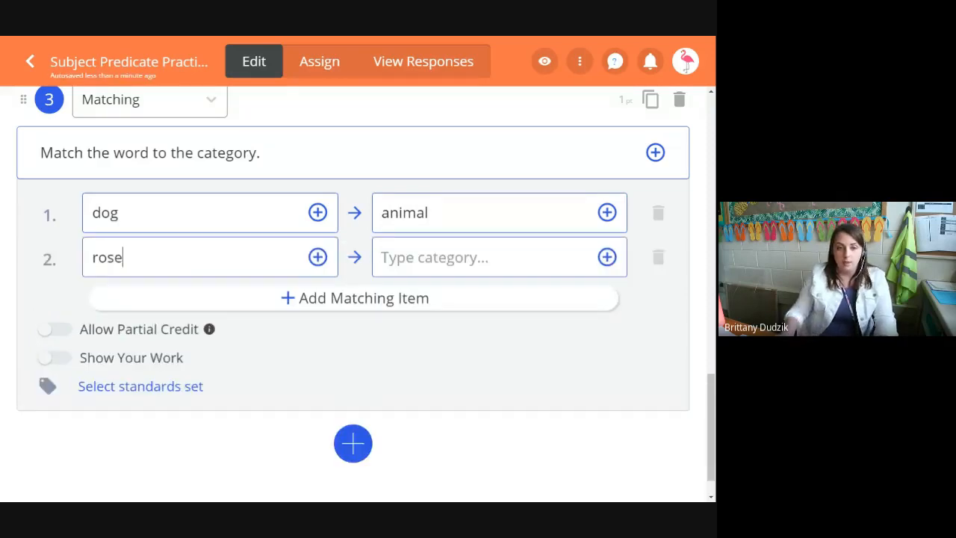
{"action": "key", "text": "Tab"}
{"action": "type", "text": "flower"}
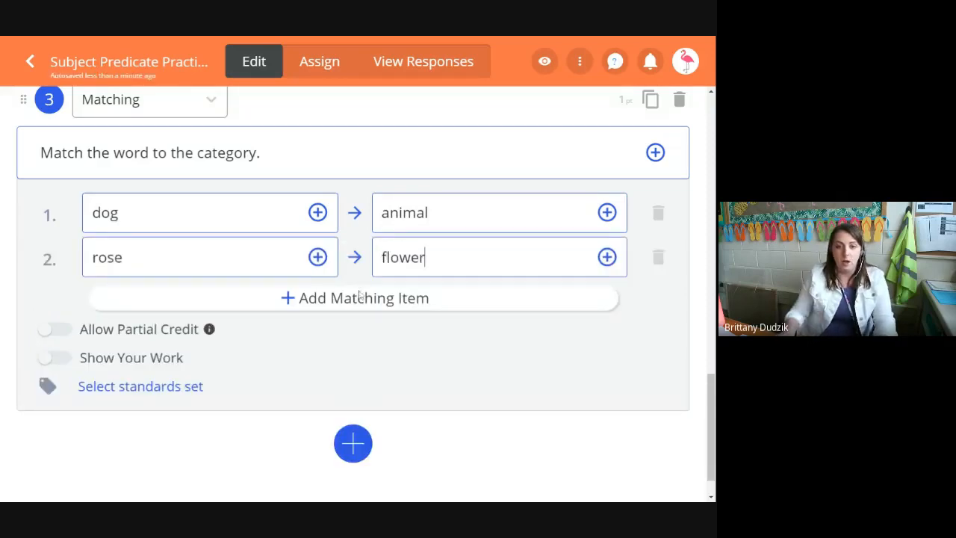
{"action": "key", "text": "Return"}
{"action": "type", "text": "coffee"}
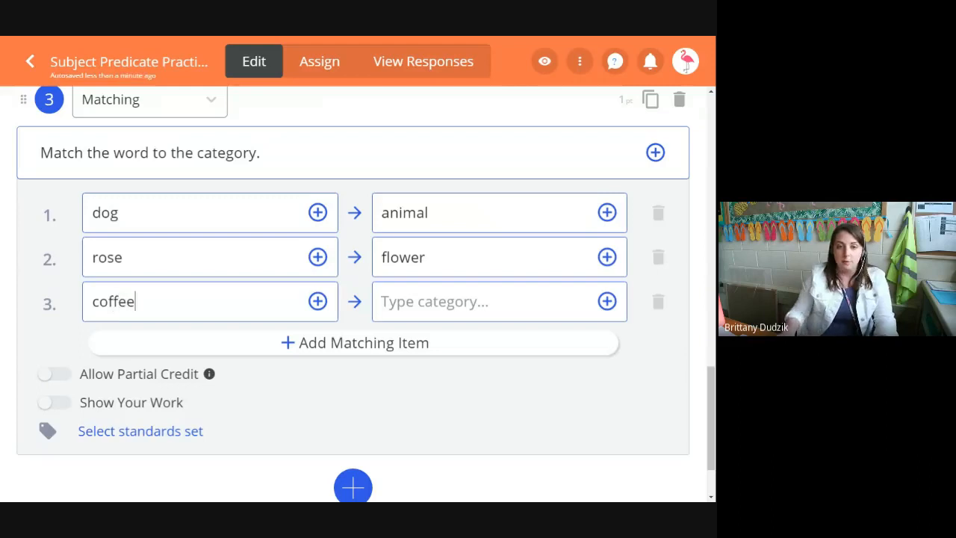
{"action": "key", "text": "Tab"}
{"action": "type", "text": "drink"}
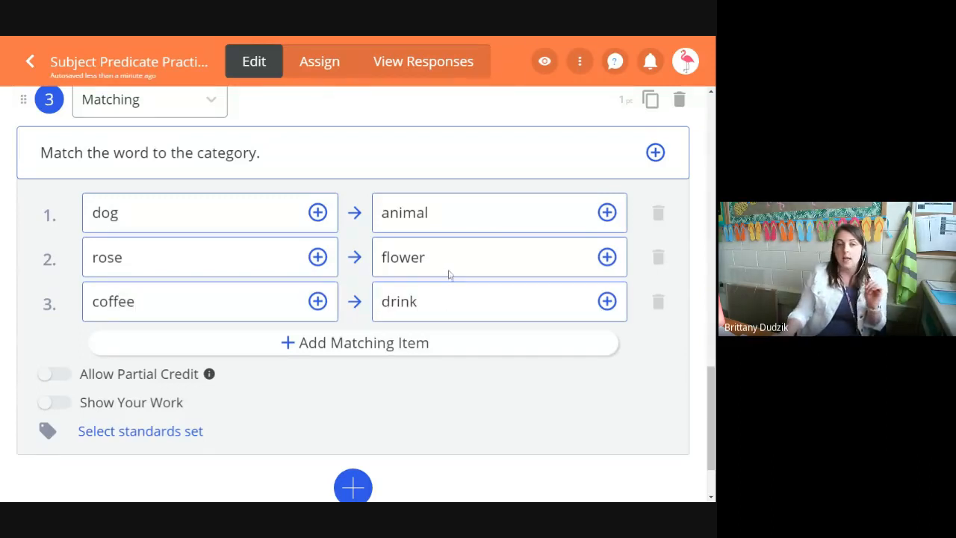
- Make the matching question worth 3 points and allow partial credit for it
{"action": "scroll", "coordinate": [448, 275], "scroll_direction": "up", "scroll_amount": 1}
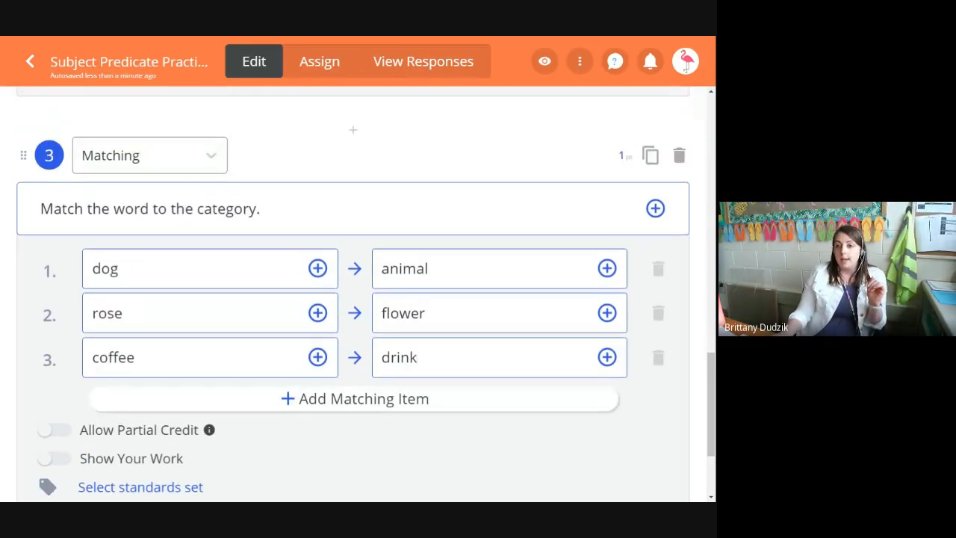
{"action": "double_click", "coordinate": [620, 155]}
{"action": "type", "text": "3"}
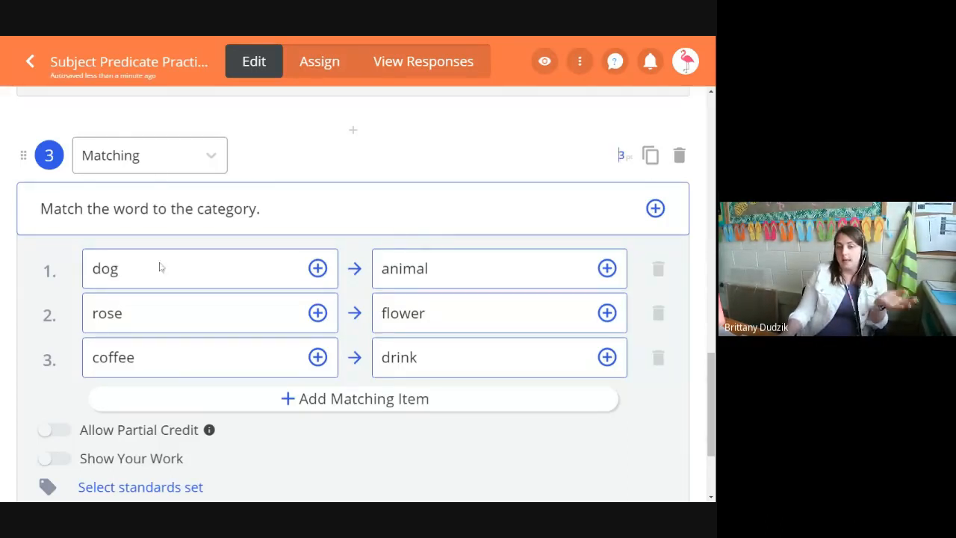
{"action": "scroll", "coordinate": [234, 248], "scroll_direction": "down", "scroll_amount": 1}
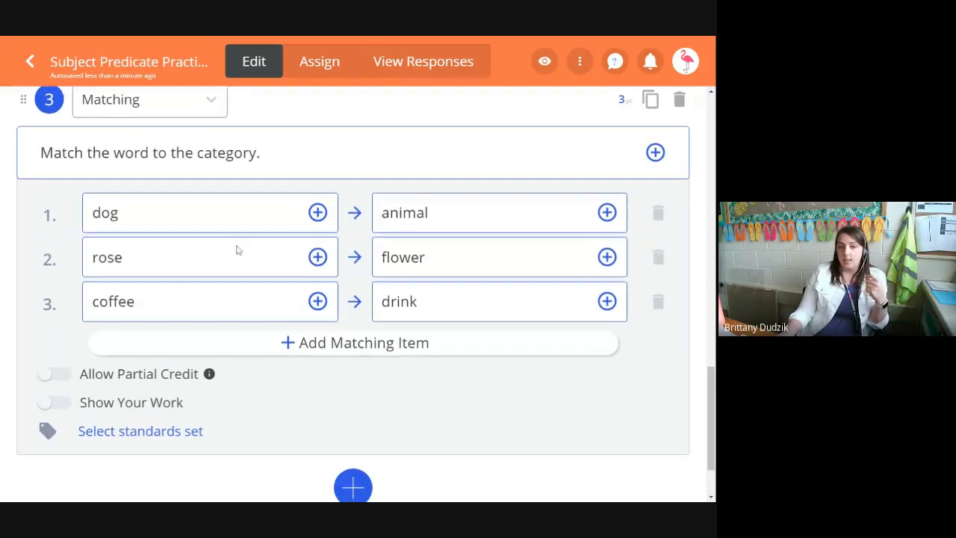
{"action": "left_click", "coordinate": [56, 377]}
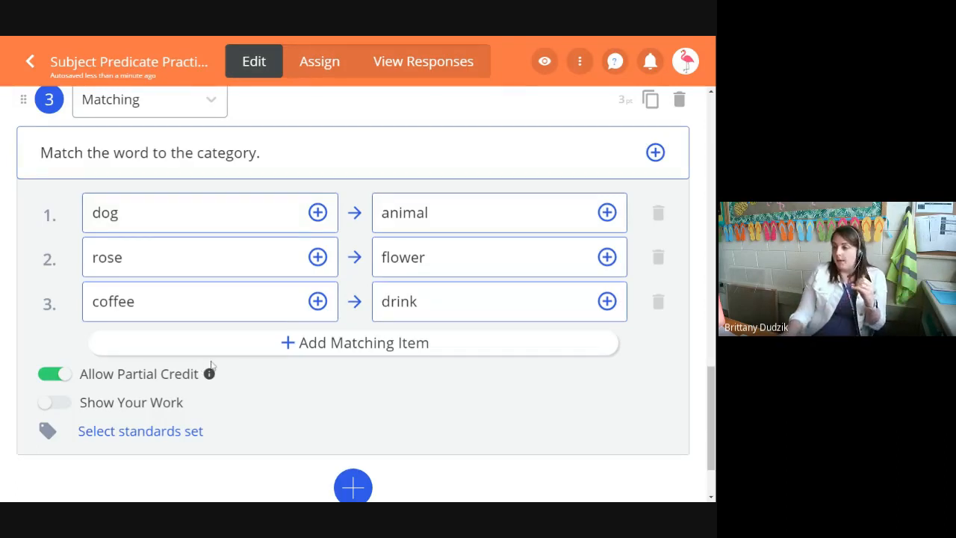
- Preview the formative as a student in tablet view through to the matching question, and close the preview
{"action": "scroll", "coordinate": [211, 365], "scroll_direction": "up", "scroll_amount": 15}
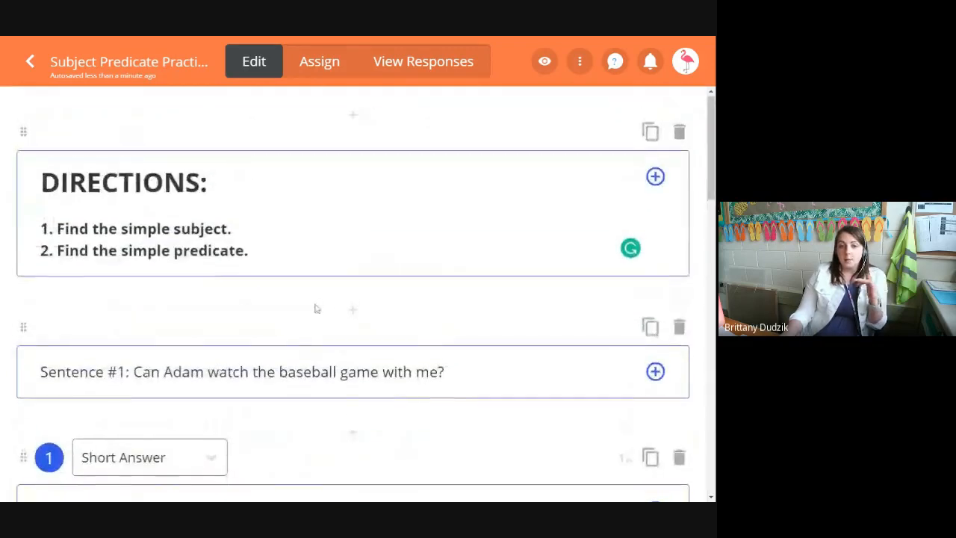
{"action": "left_click", "coordinate": [545, 61]}
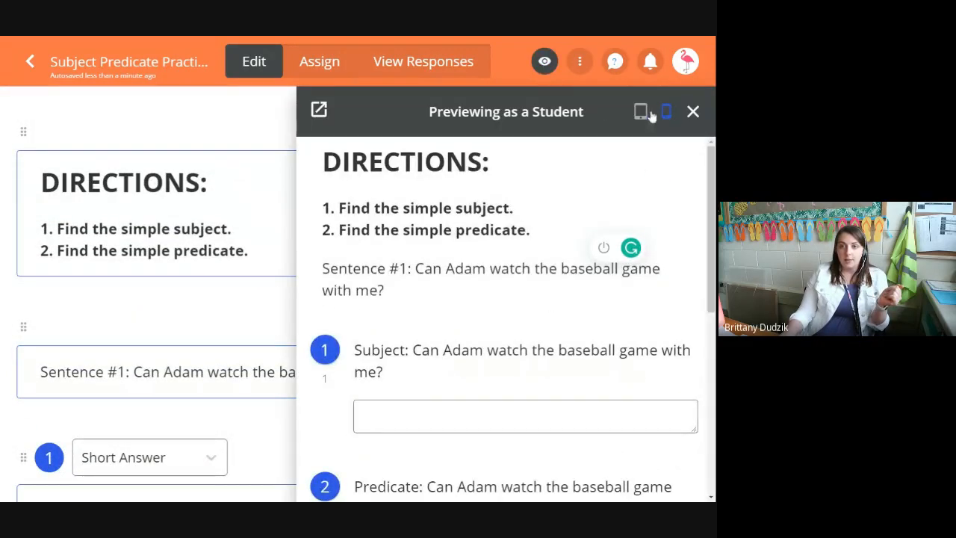
{"action": "left_click", "coordinate": [641, 112]}
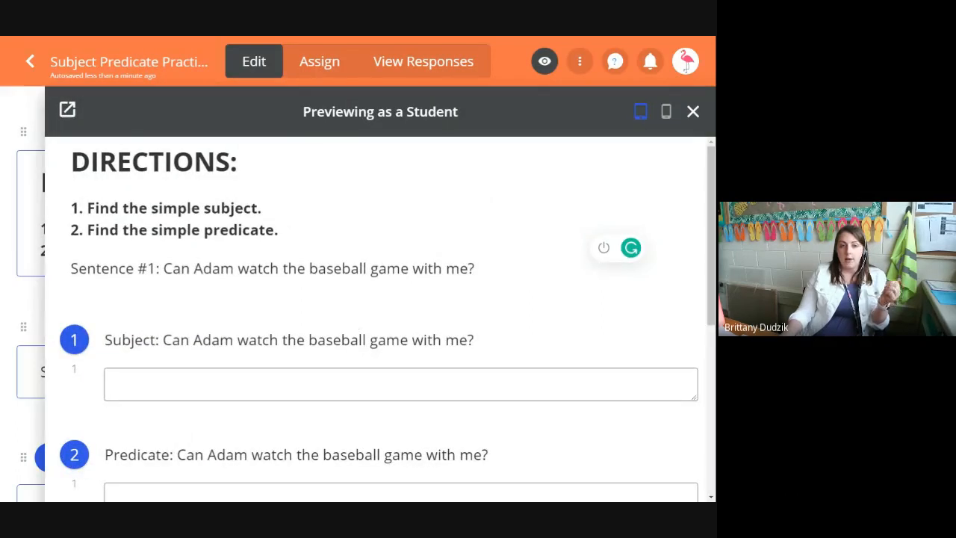
{"action": "scroll", "coordinate": [150, 272], "scroll_direction": "down", "scroll_amount": 1}
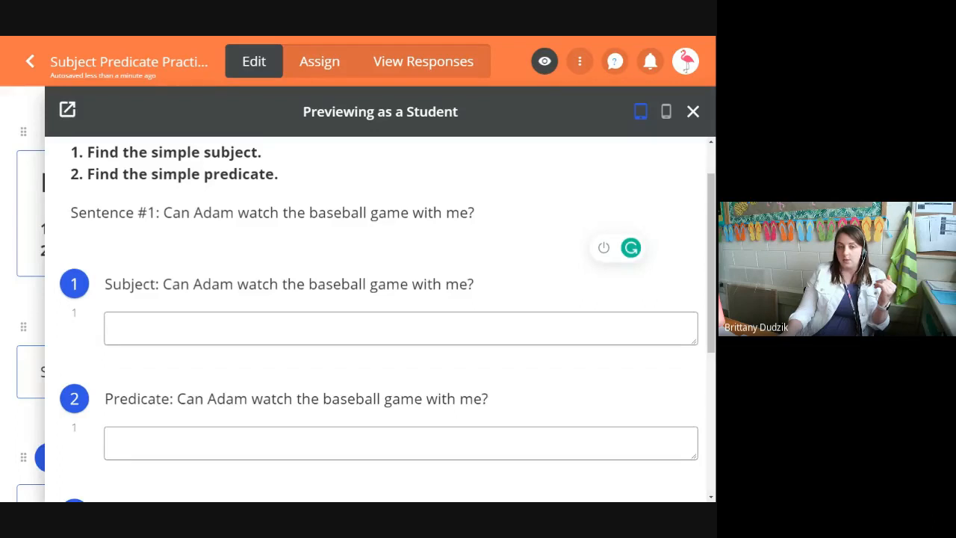
{"action": "scroll", "coordinate": [380, 318], "scroll_direction": "down", "scroll_amount": 3}
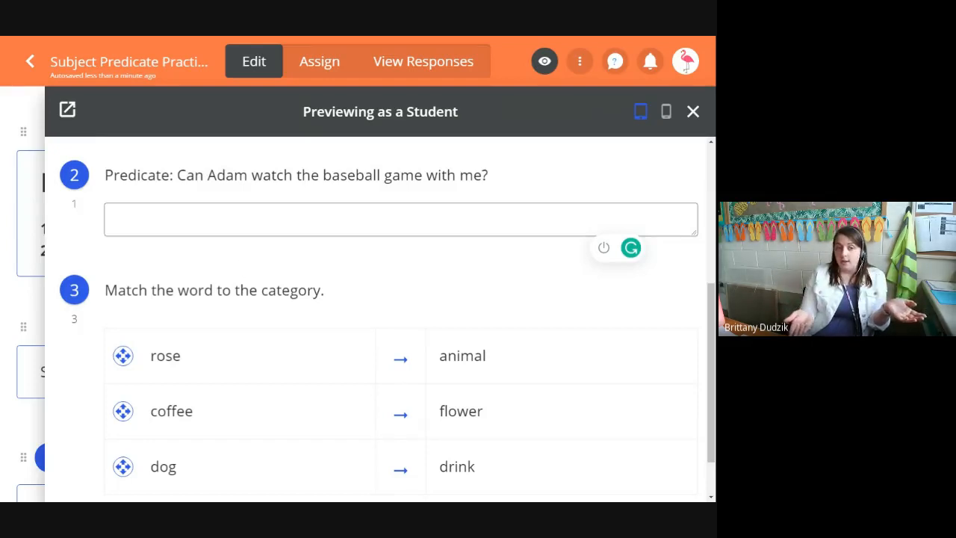
{"action": "scroll", "coordinate": [241, 271], "scroll_direction": "down", "scroll_amount": 1}
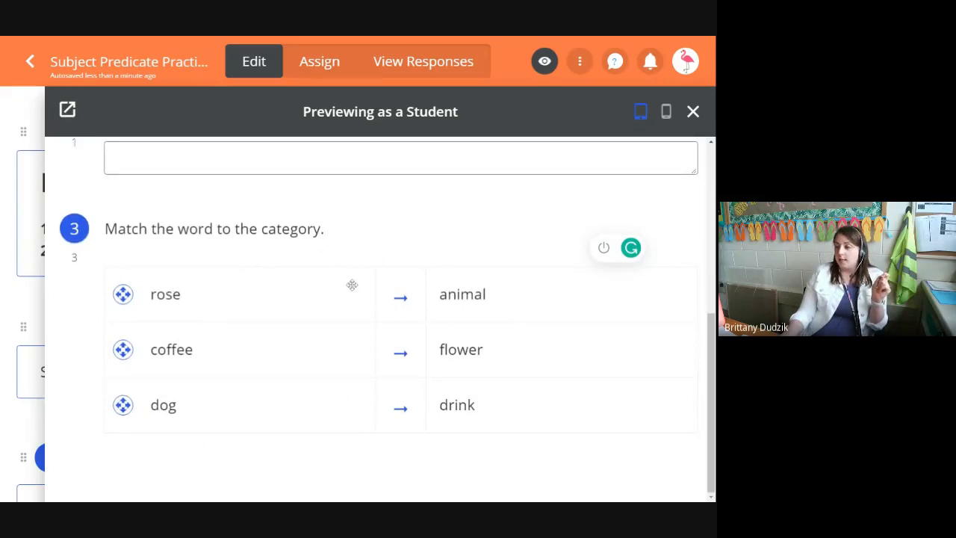
{"action": "left_click", "coordinate": [694, 112]}
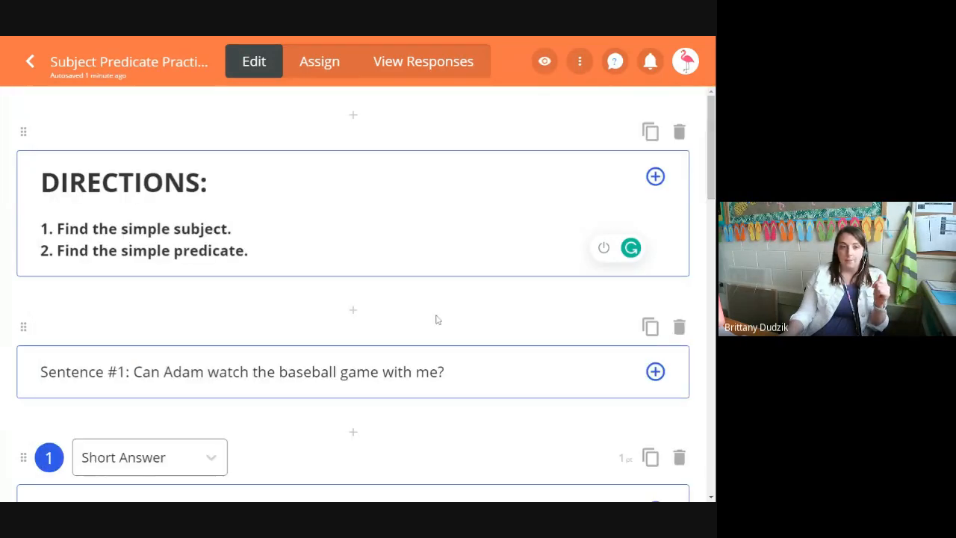
- Look over the whole formative in the editor, from the directions down to the matching question's pairs and options
{"action": "scroll", "coordinate": [436, 320], "scroll_direction": "down", "scroll_amount": 2}
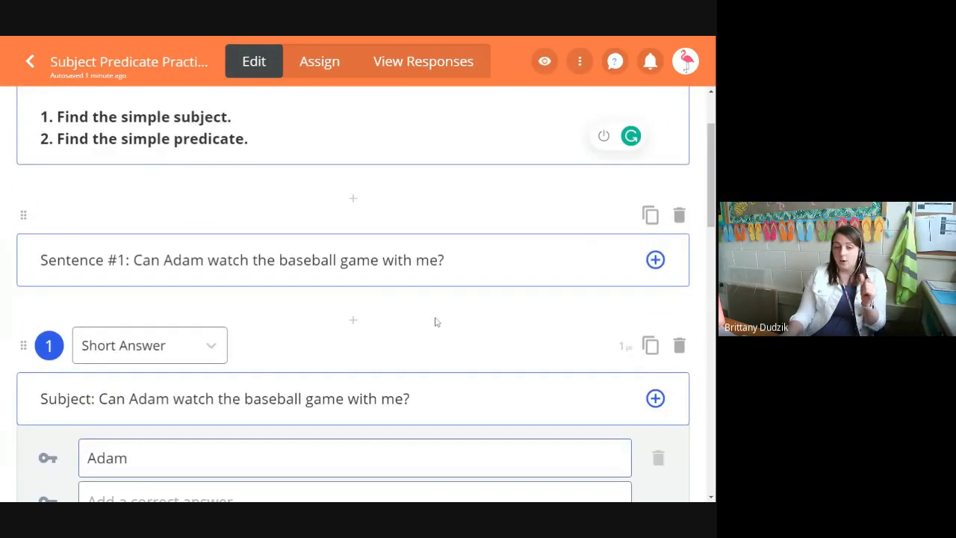
{"action": "scroll", "coordinate": [433, 321], "scroll_direction": "down", "scroll_amount": 3}
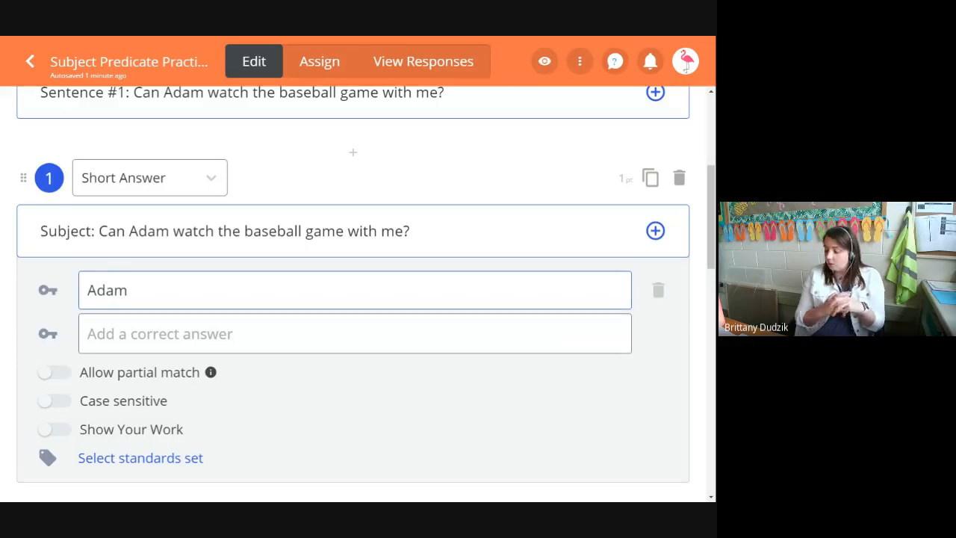
{"action": "scroll", "coordinate": [420, 299], "scroll_direction": "up", "scroll_amount": 3}
{"action": "scroll", "coordinate": [420, 298], "scroll_direction": "down", "scroll_amount": 10}
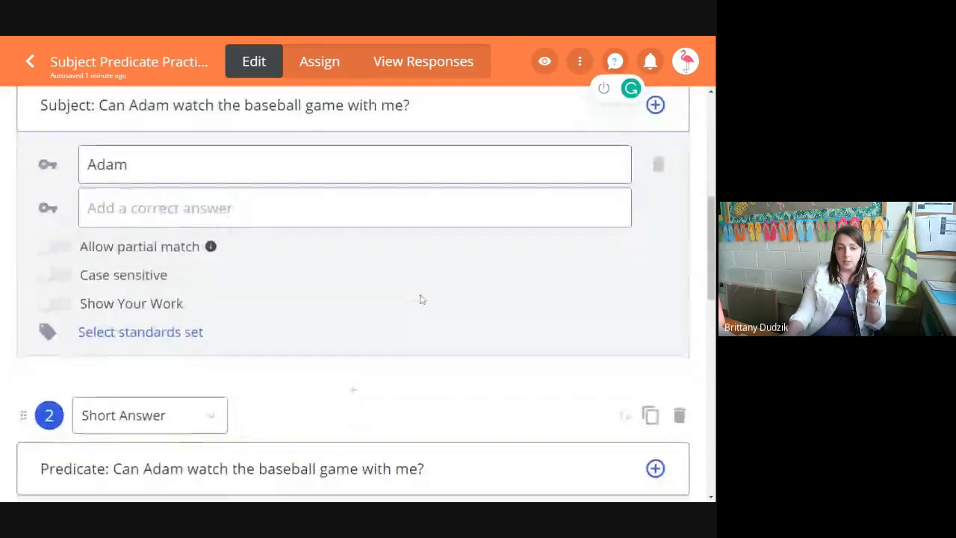
{"action": "scroll", "coordinate": [421, 299], "scroll_direction": "down", "scroll_amount": 3}
{"action": "scroll", "coordinate": [420, 298], "scroll_direction": "up", "scroll_amount": 1}
{"action": "scroll", "coordinate": [236, 330], "scroll_direction": "down", "scroll_amount": 2}
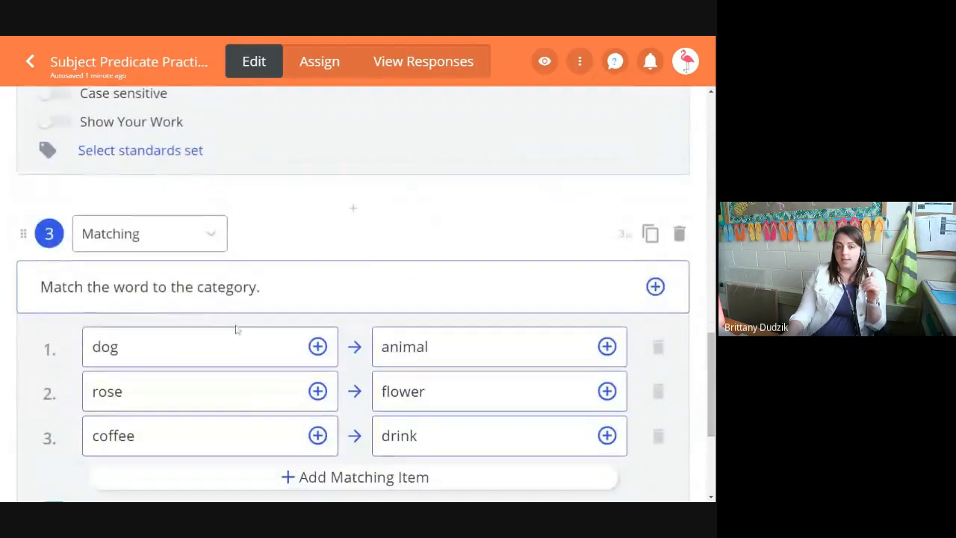
{"action": "scroll", "coordinate": [281, 244], "scroll_direction": "down", "scroll_amount": 3}
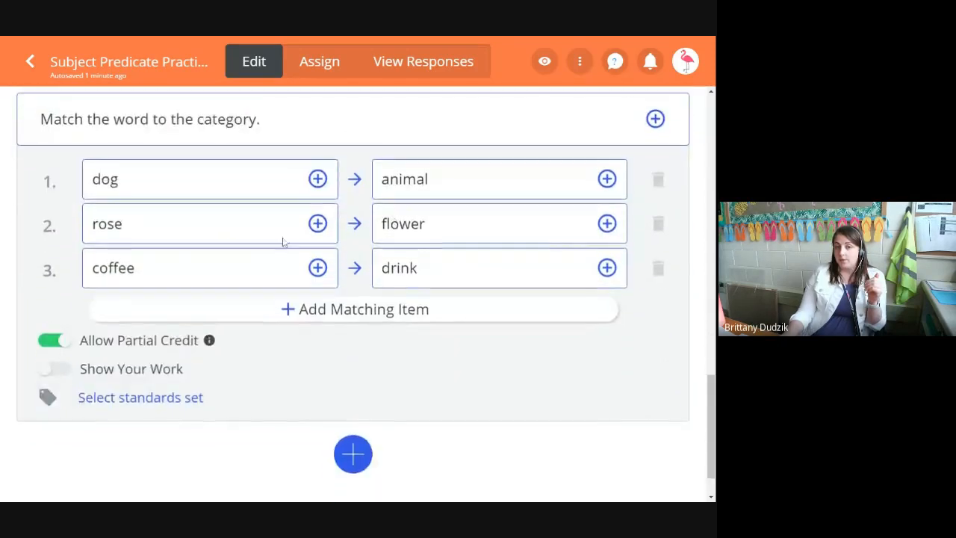
{"action": "scroll", "coordinate": [282, 243], "scroll_direction": "up", "scroll_amount": 2}
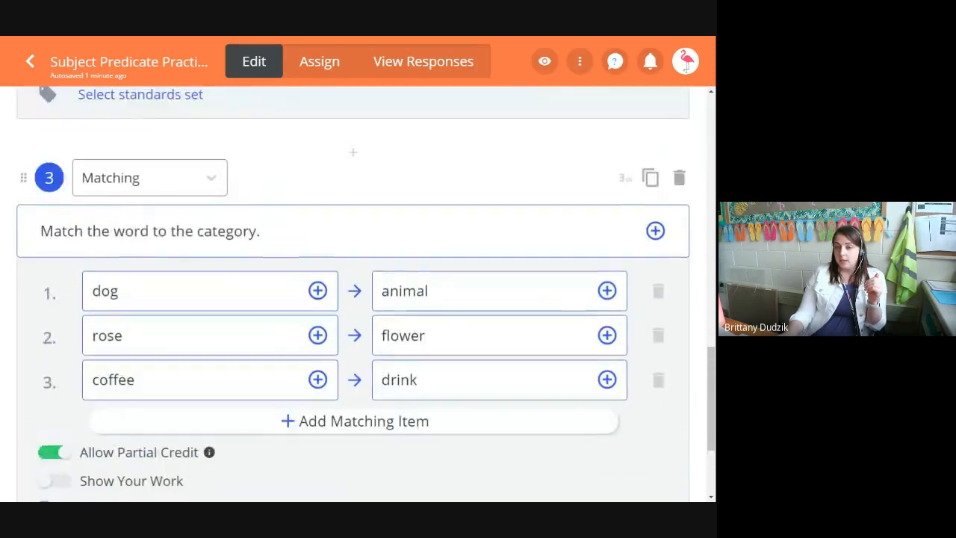
- Move the matching question directly below the Sentence #1 text block, ahead of the subject short answer question
{"action": "left_click", "coordinate": [25, 180]}
{"action": "scroll", "coordinate": [343, 194], "scroll_direction": "up", "scroll_amount": 10}
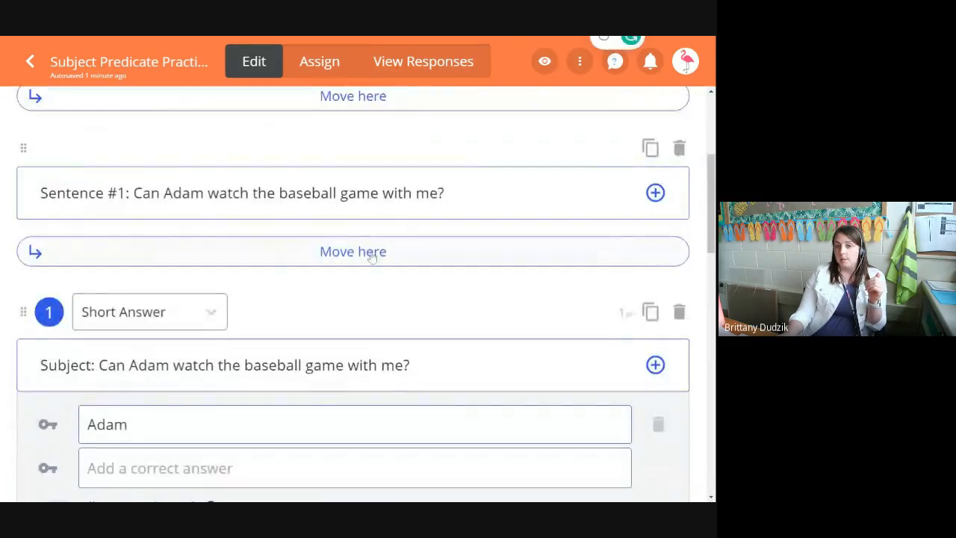
{"action": "left_click", "coordinate": [373, 251]}
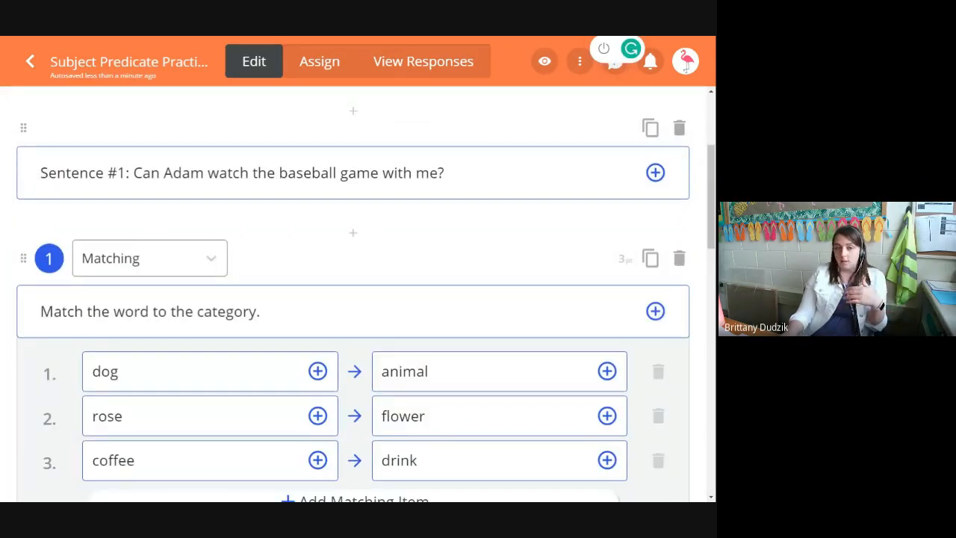
- Duplicate the predicate short answer question about Adam watching the baseball game
{"action": "scroll", "coordinate": [418, 298], "scroll_direction": "down", "scroll_amount": 7}
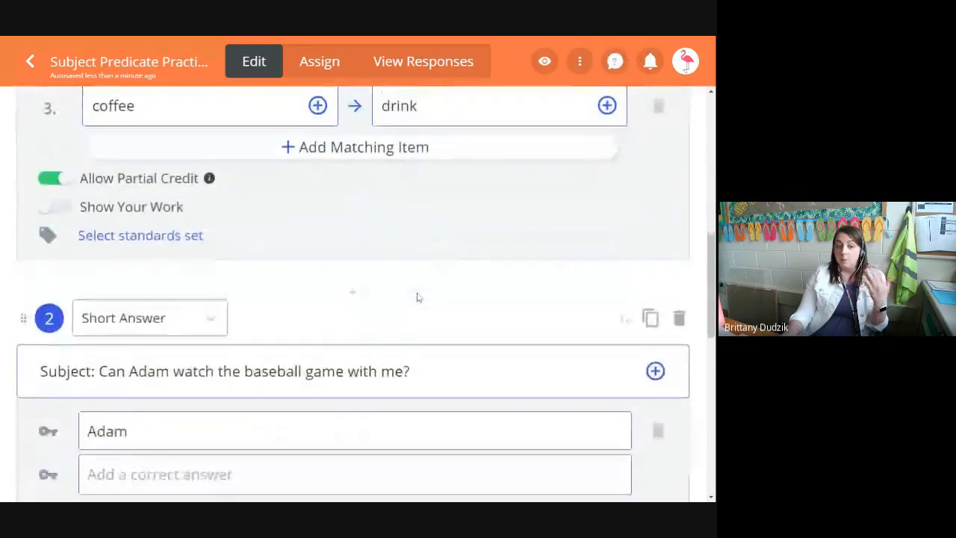
{"action": "scroll", "coordinate": [416, 298], "scroll_direction": "down", "scroll_amount": 6}
{"action": "scroll", "coordinate": [576, 207], "scroll_direction": "up", "scroll_amount": 2}
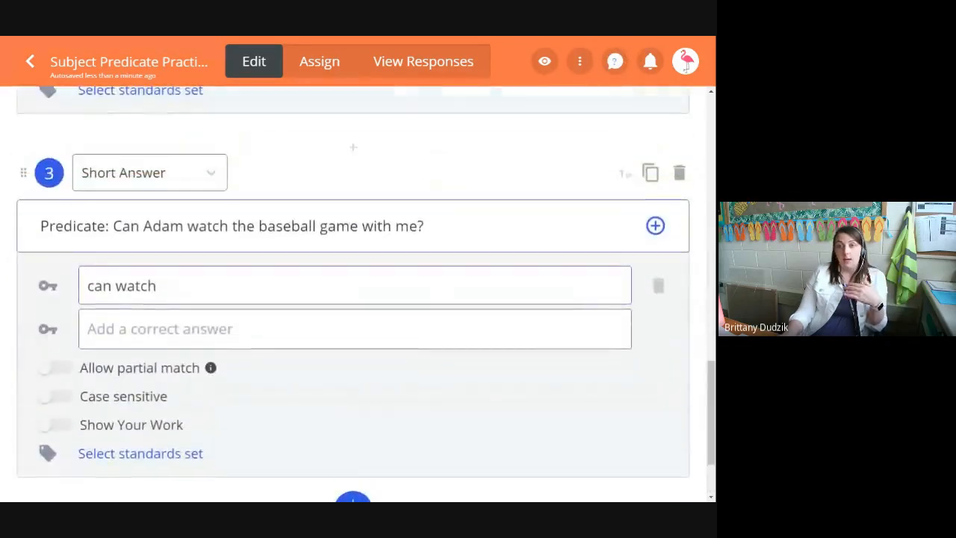
{"action": "left_click", "coordinate": [650, 172]}
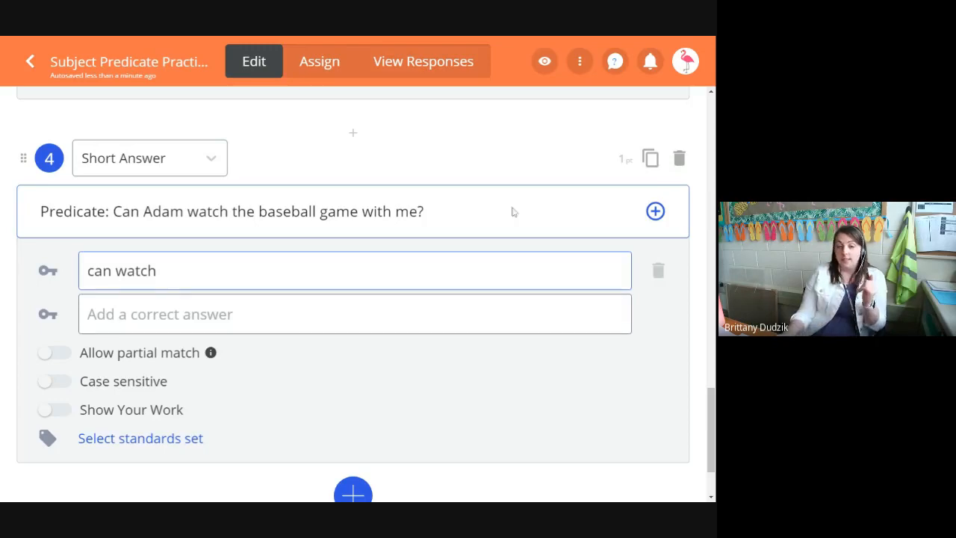
- Add a blank multiple choice question at the end of the formative and start editing its question text
{"action": "scroll", "coordinate": [369, 378], "scroll_direction": "down", "scroll_amount": 2}
{"action": "left_click", "coordinate": [359, 398]}
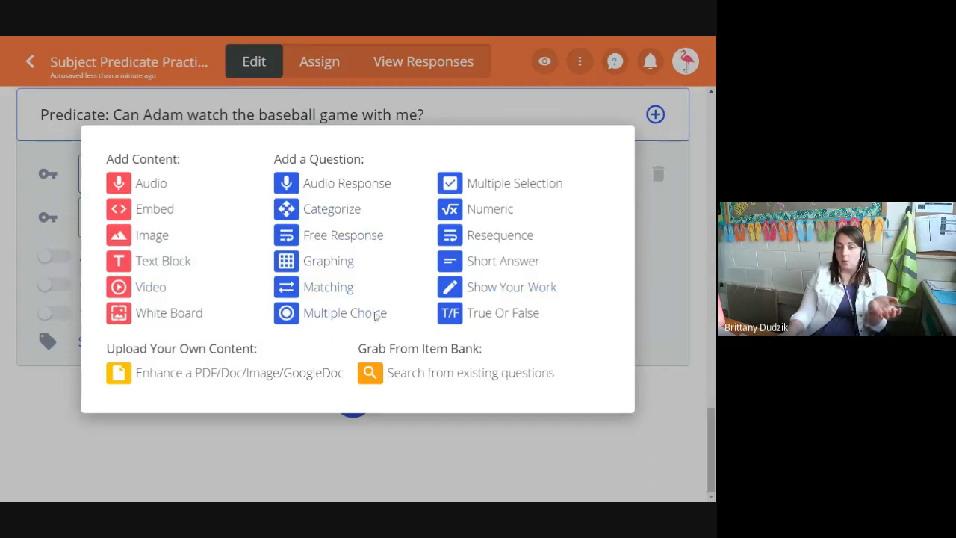
{"action": "left_click", "coordinate": [344, 313]}
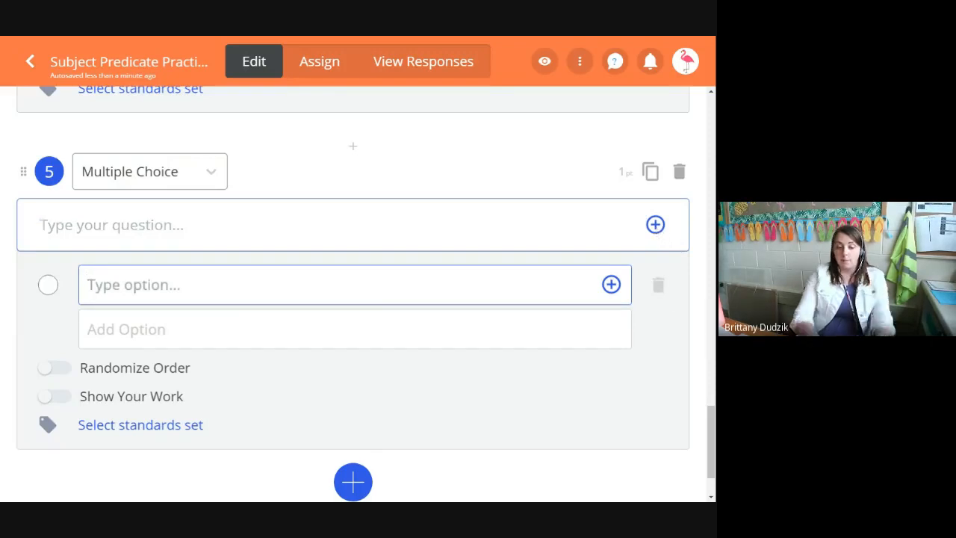
{"action": "left_click", "coordinate": [655, 225]}
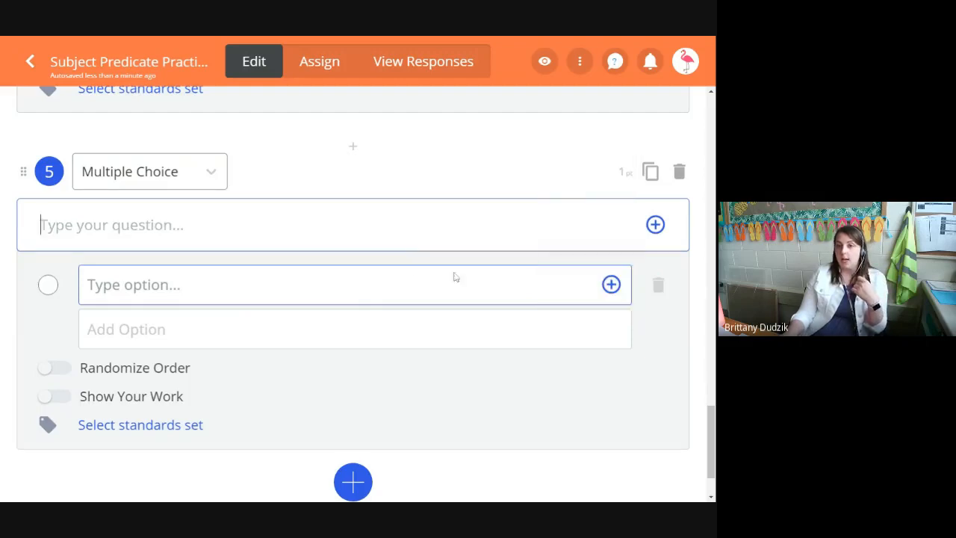
- Select the 7.1A Language Arts class for assigning the formative and open the optional assignment settings
{"action": "scroll", "coordinate": [418, 232], "scroll_direction": "up", "scroll_amount": 1}
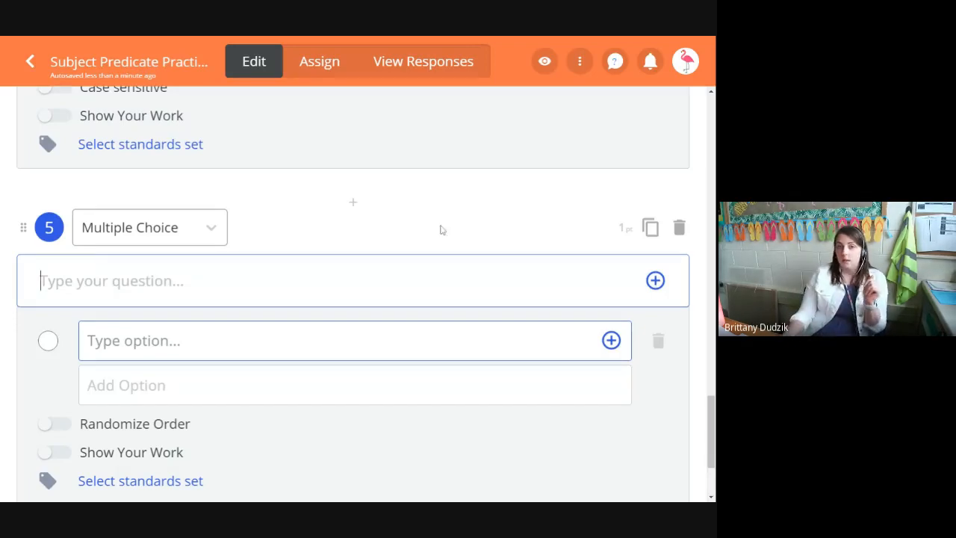
{"action": "scroll", "coordinate": [440, 229], "scroll_direction": "down", "scroll_amount": 2}
{"action": "scroll", "coordinate": [440, 229], "scroll_direction": "up", "scroll_amount": 15}
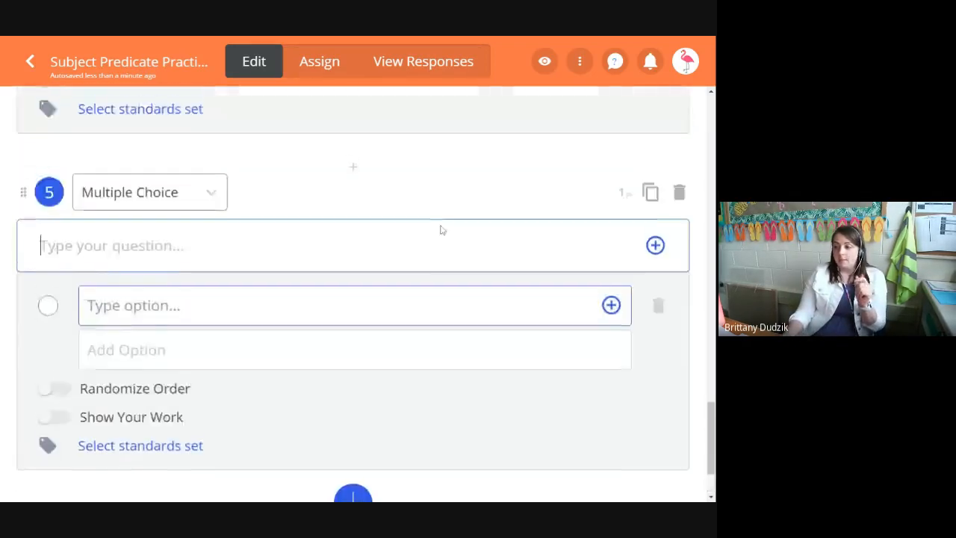
{"action": "scroll", "coordinate": [440, 229], "scroll_direction": "up", "scroll_amount": 8}
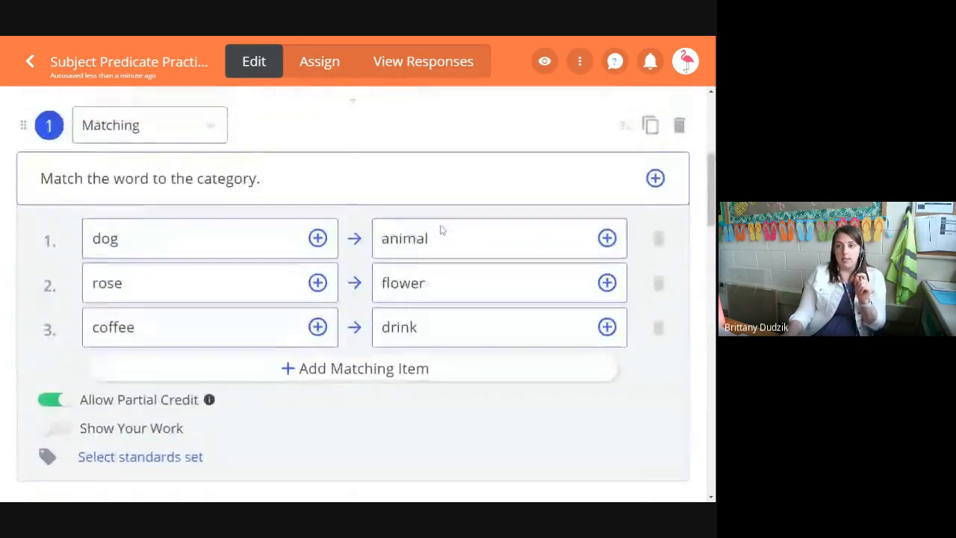
{"action": "left_click", "coordinate": [323, 66]}
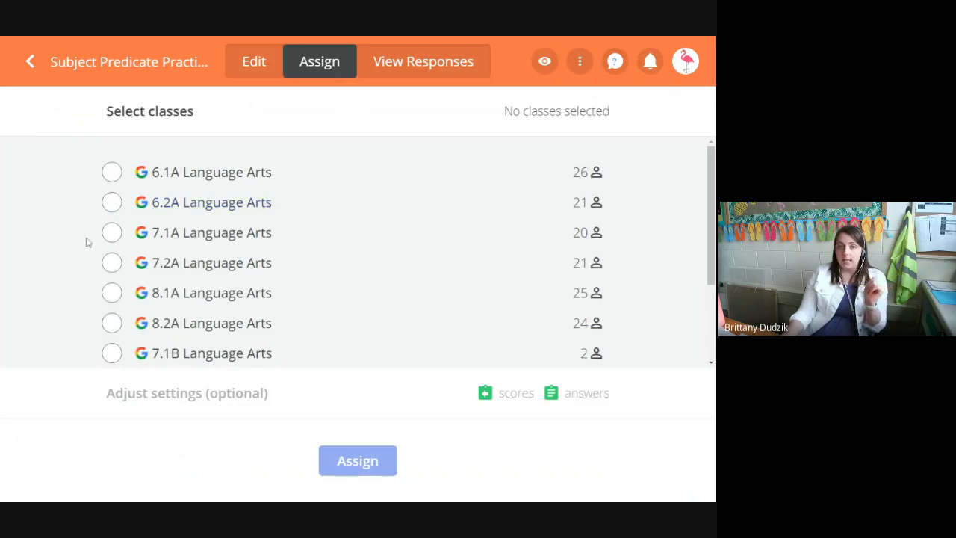
{"action": "left_click", "coordinate": [111, 233]}
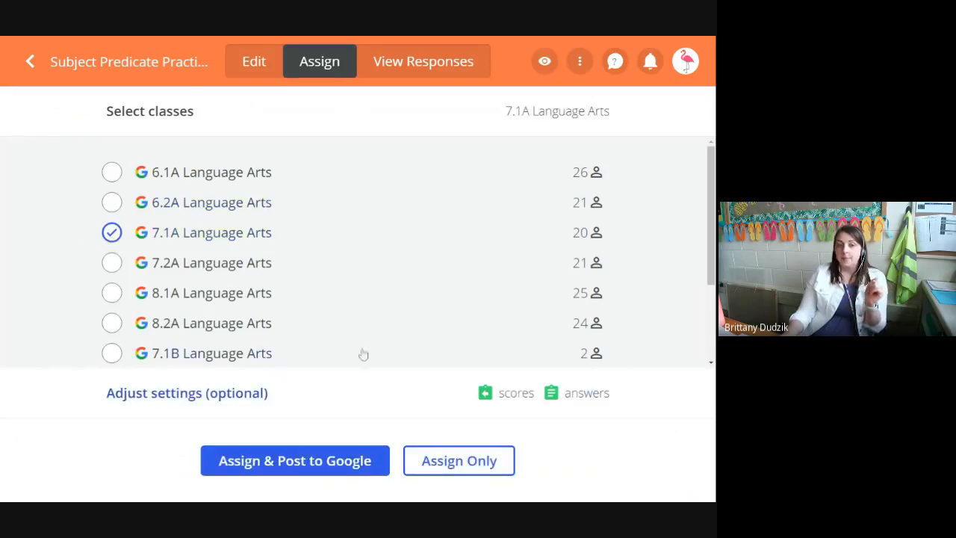
{"action": "left_click", "coordinate": [217, 404]}
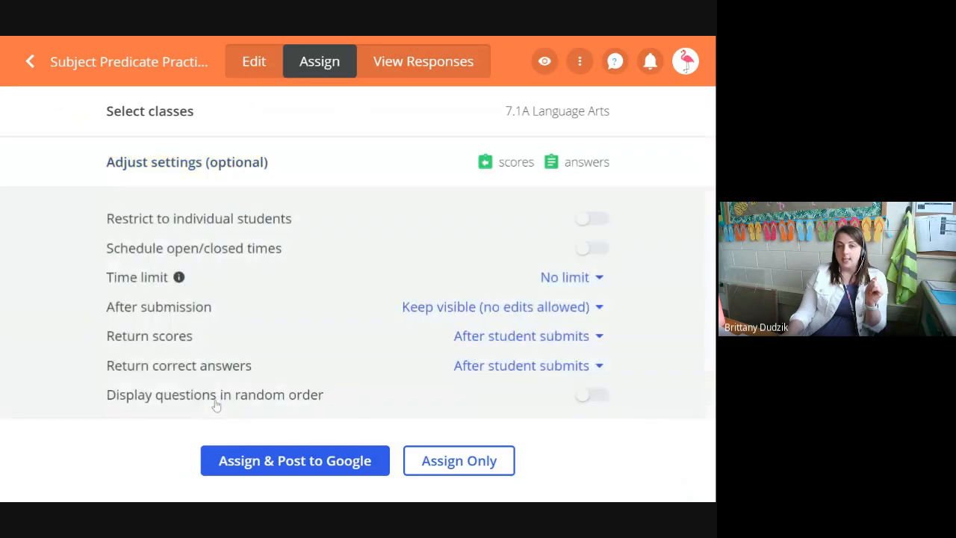
- Turn on restriction to individual students, look through the 7.1A Language Arts student list, and turn the restriction off
{"action": "left_click", "coordinate": [590, 224]}
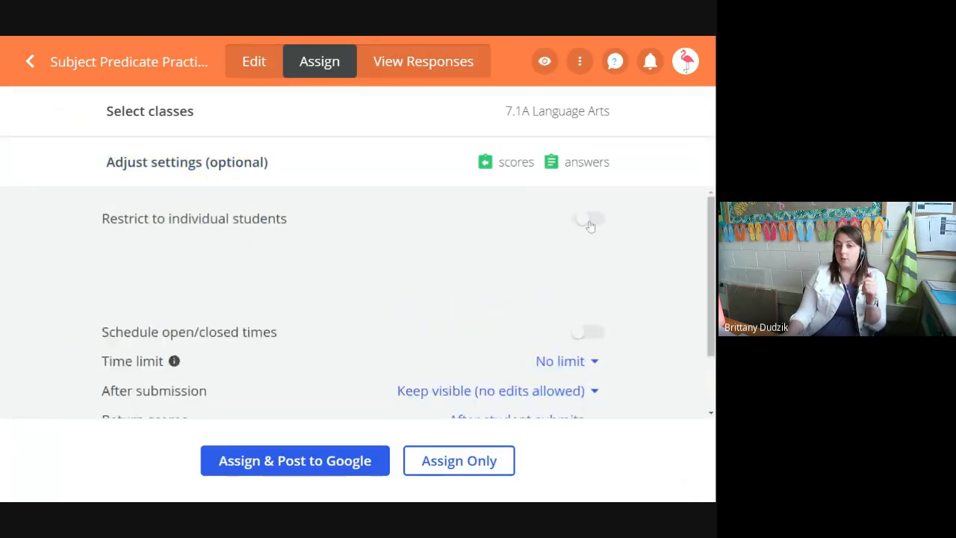
{"action": "scroll", "coordinate": [399, 217], "scroll_direction": "down", "scroll_amount": 1}
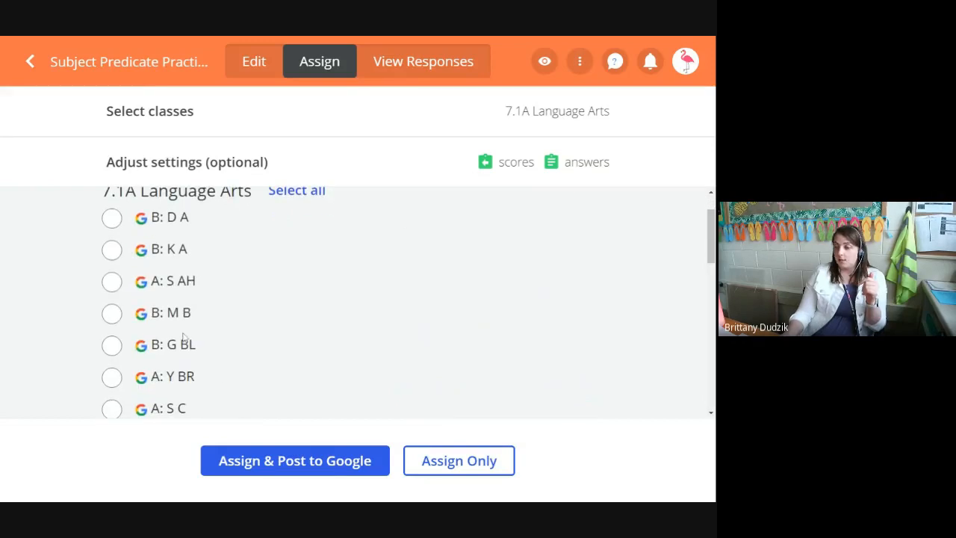
{"action": "scroll", "coordinate": [185, 338], "scroll_direction": "down", "scroll_amount": 1}
{"action": "scroll", "coordinate": [185, 338], "scroll_direction": "up", "scroll_amount": 2}
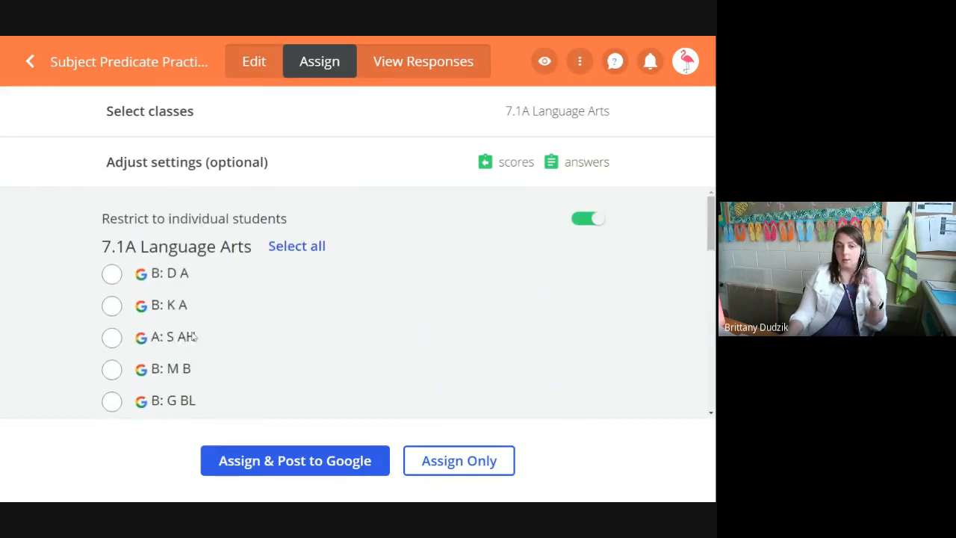
{"action": "left_click", "coordinate": [585, 223]}
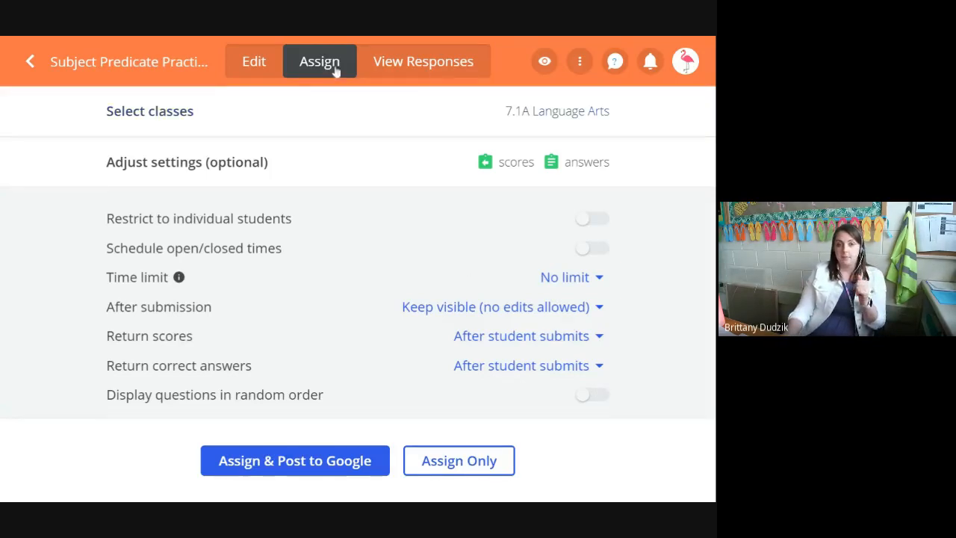
- Leave this formative, open the responses of The Best Quiz Ever!, and look through the 7.1A Language Arts answers to question 1
{"action": "left_click", "coordinate": [31, 63]}
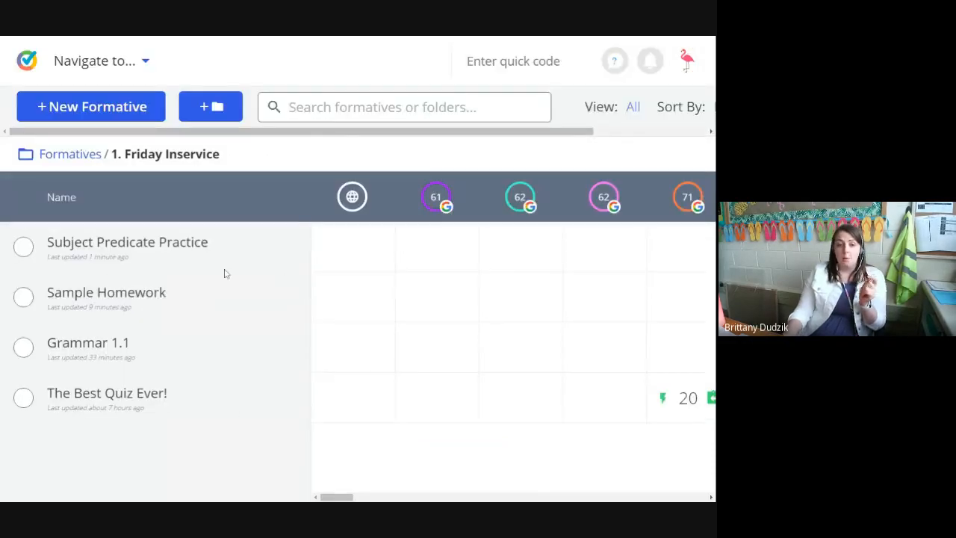
{"action": "left_click", "coordinate": [154, 396]}
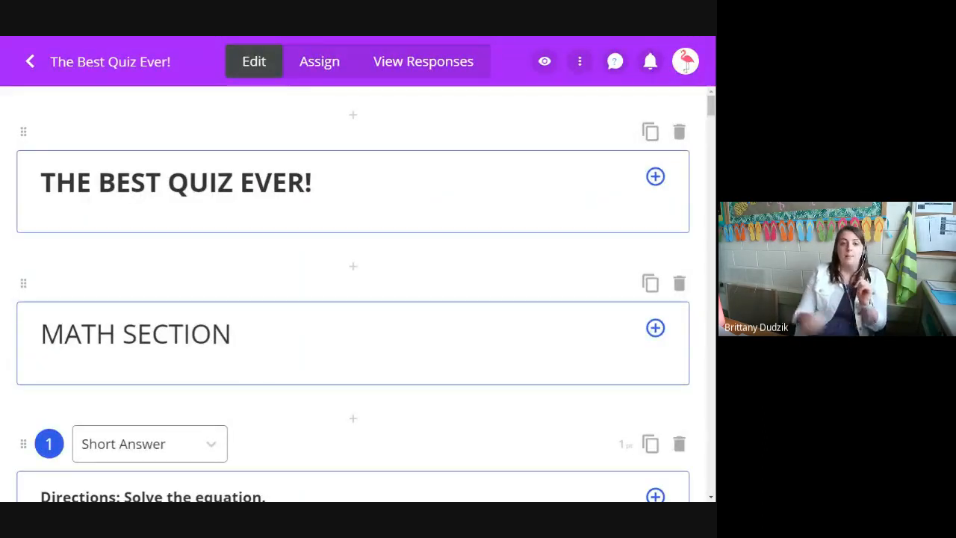
{"action": "left_click", "coordinate": [407, 65]}
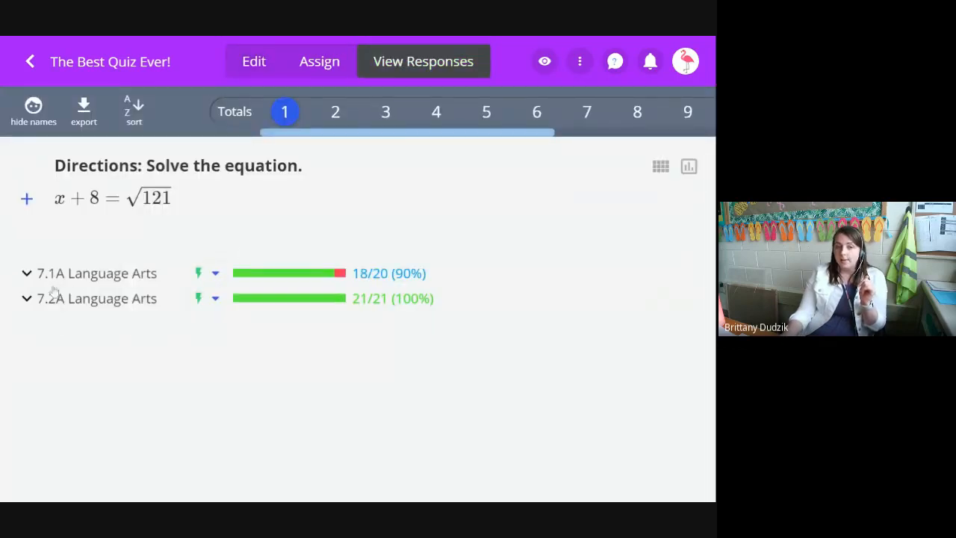
{"action": "left_click", "coordinate": [27, 273]}
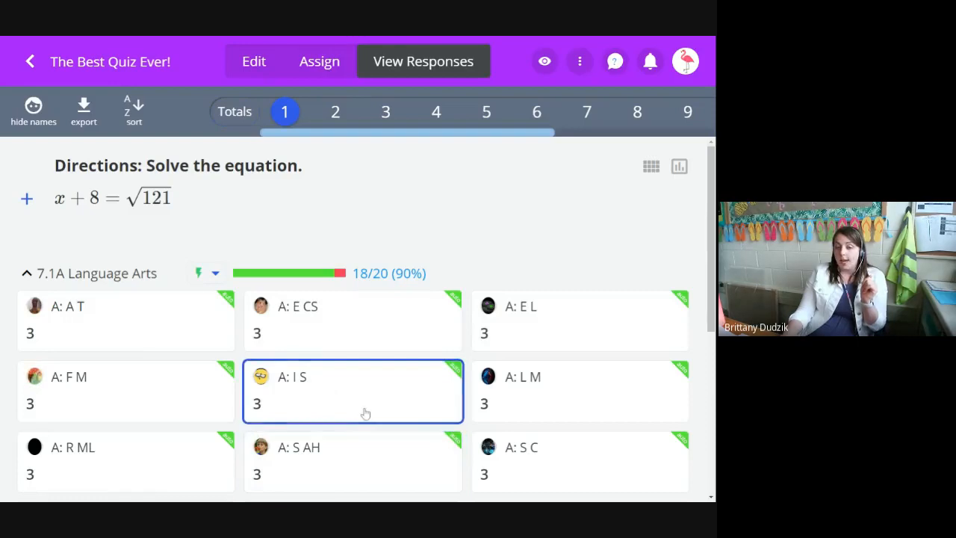
{"action": "scroll", "coordinate": [363, 412], "scroll_direction": "down", "scroll_amount": 1}
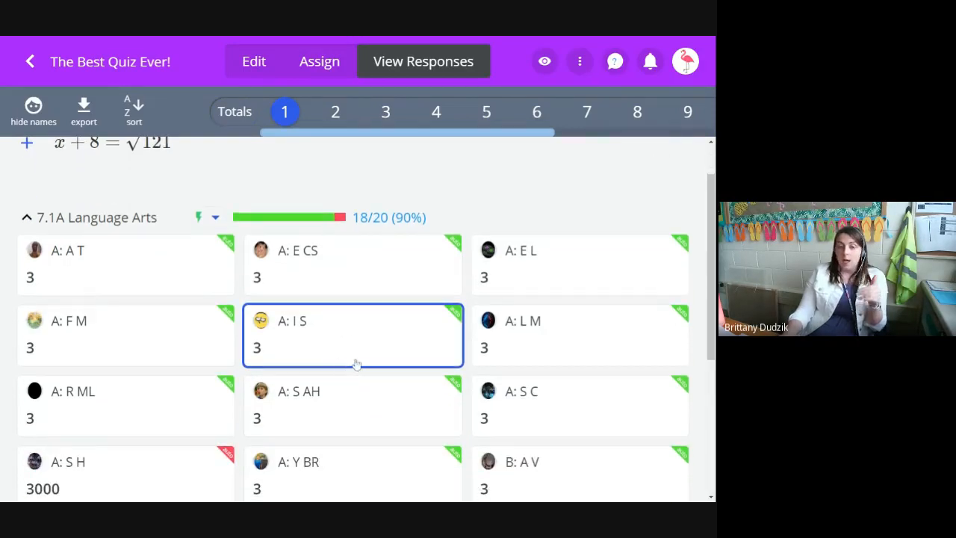
{"action": "scroll", "coordinate": [356, 364], "scroll_direction": "down", "scroll_amount": 1}
{"action": "scroll", "coordinate": [278, 207], "scroll_direction": "up", "scroll_amount": 2}
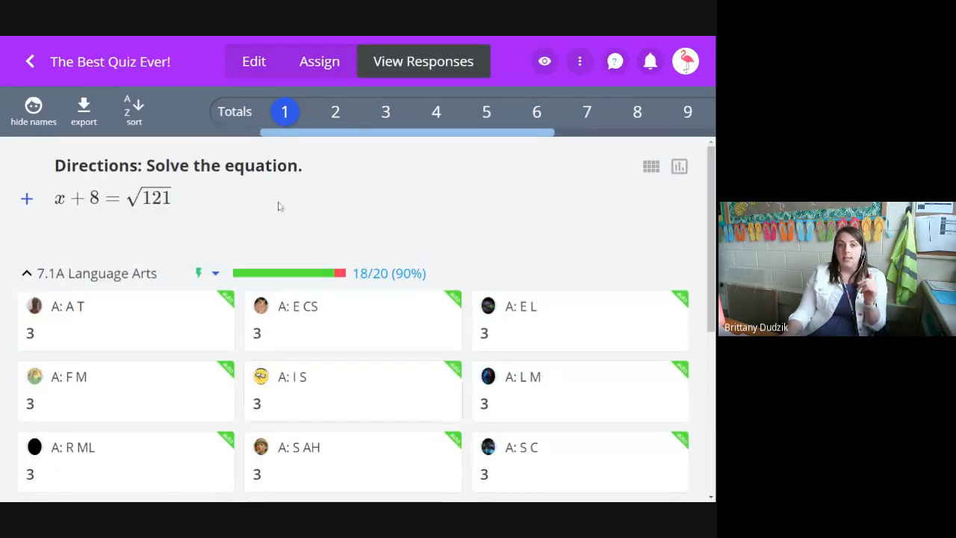
- Show the quiz totals for all questions, switch the scores to points, and switch them back to percentages
{"action": "left_click", "coordinate": [229, 112]}
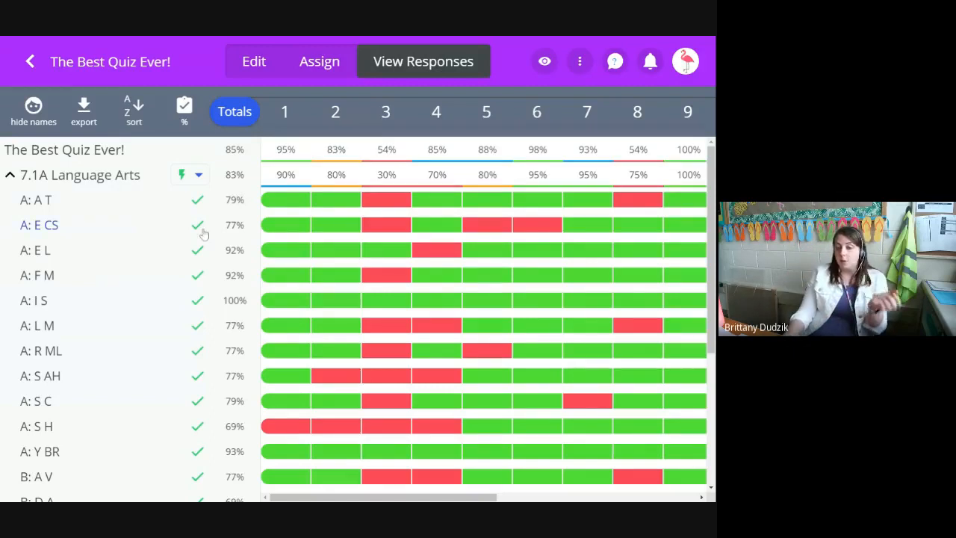
{"action": "left_click", "coordinate": [183, 110]}
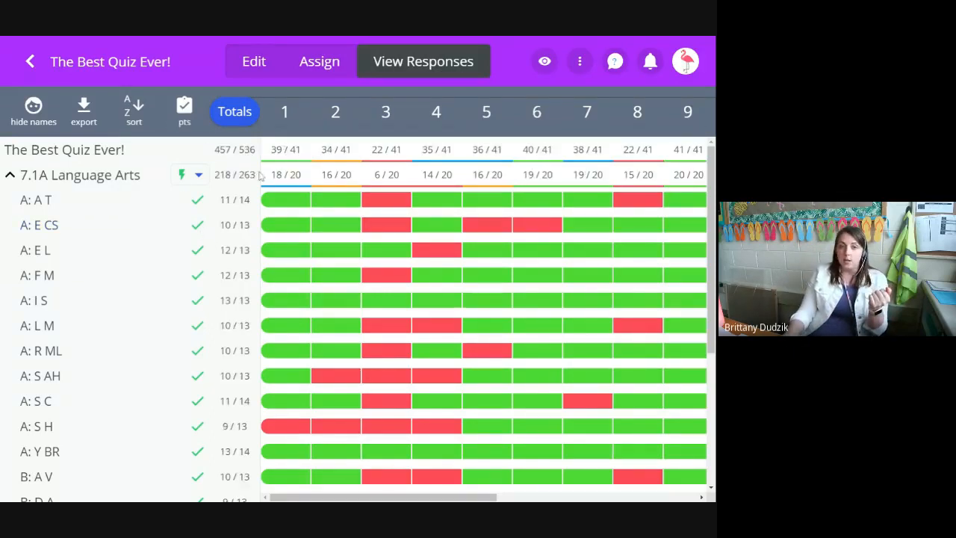
{"action": "left_click", "coordinate": [189, 112]}
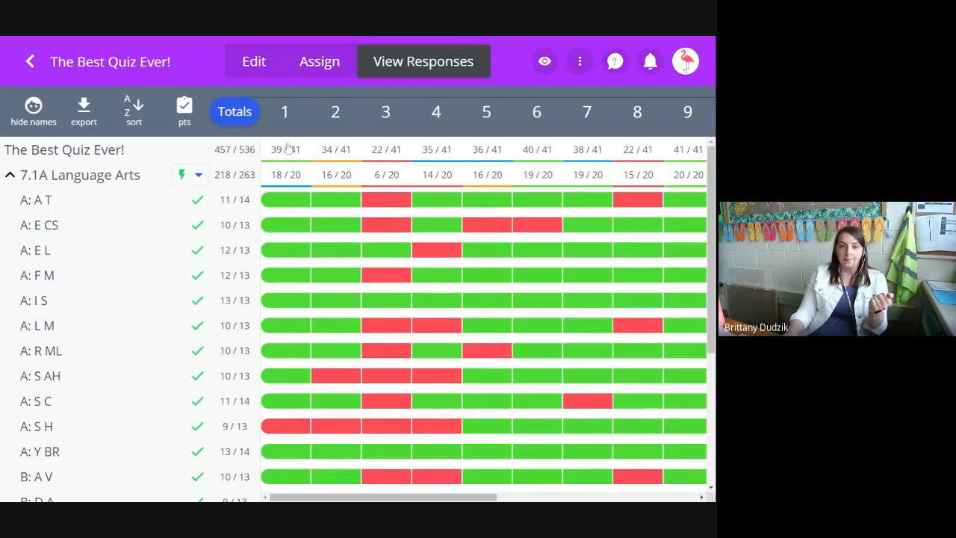
- Examine the 7.1A Language Arts results grid, then view the first listed student's response to question 3 and close it
{"action": "scroll", "coordinate": [483, 337], "scroll_direction": "down", "scroll_amount": 5}
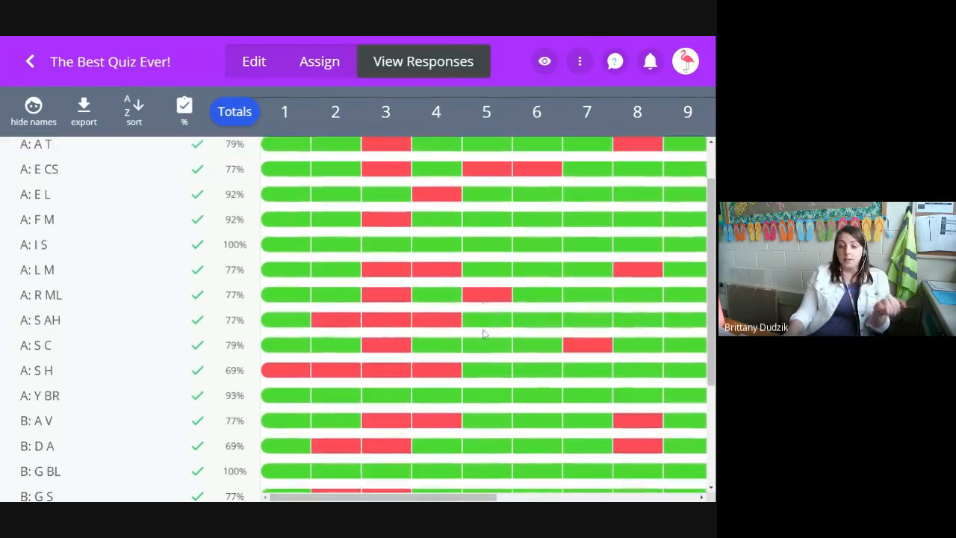
{"action": "scroll", "coordinate": [484, 334], "scroll_direction": "up", "scroll_amount": 5}
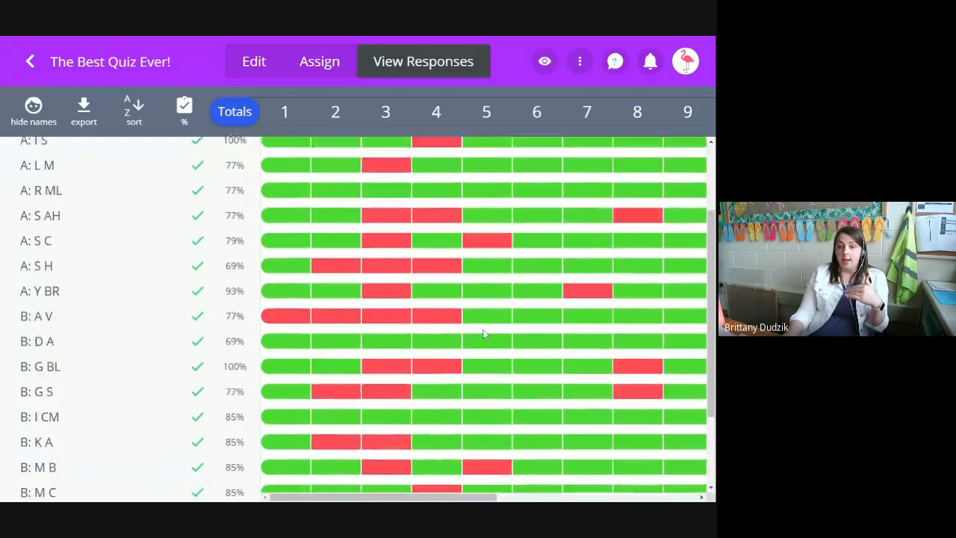
{"action": "scroll", "coordinate": [290, 277], "scroll_direction": "down", "scroll_amount": 5}
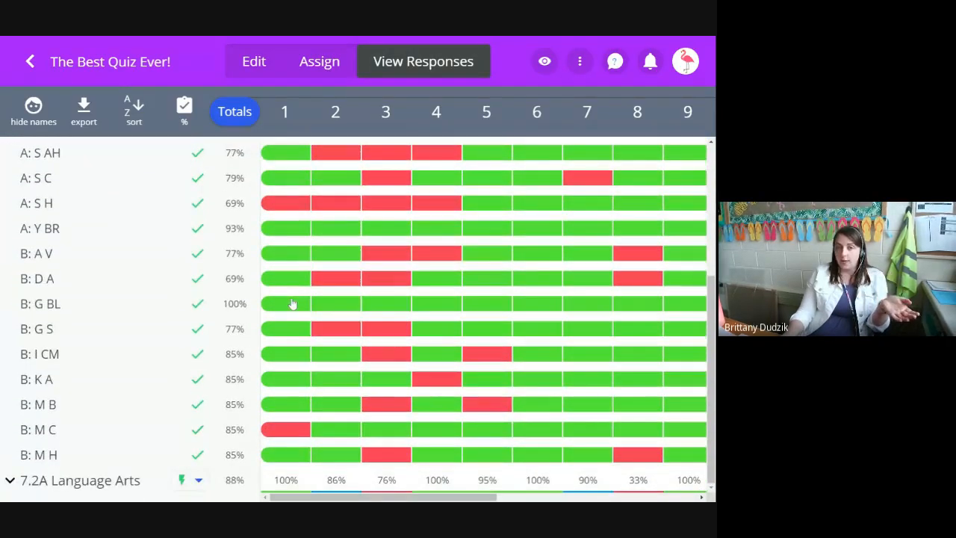
{"action": "scroll", "coordinate": [292, 302], "scroll_direction": "up", "scroll_amount": 5}
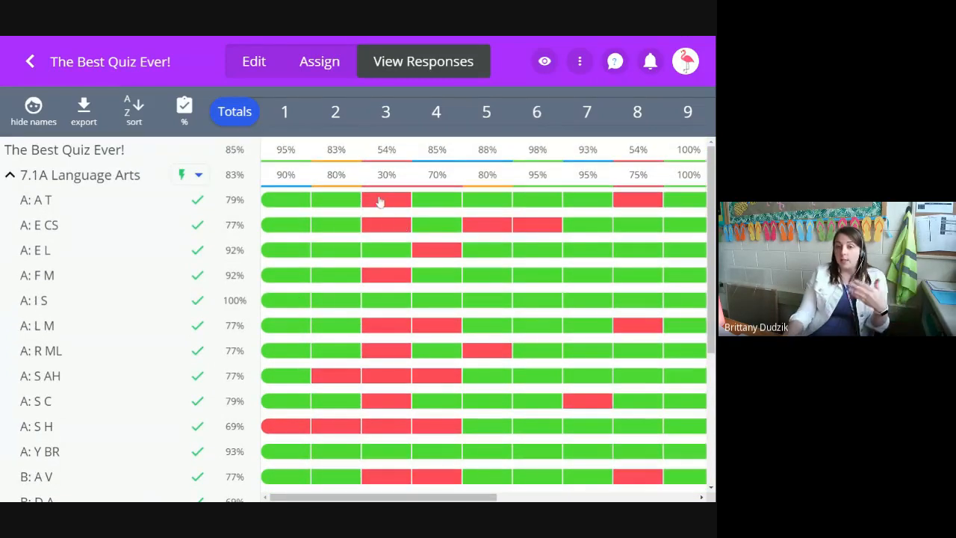
{"action": "left_click", "coordinate": [376, 200]}
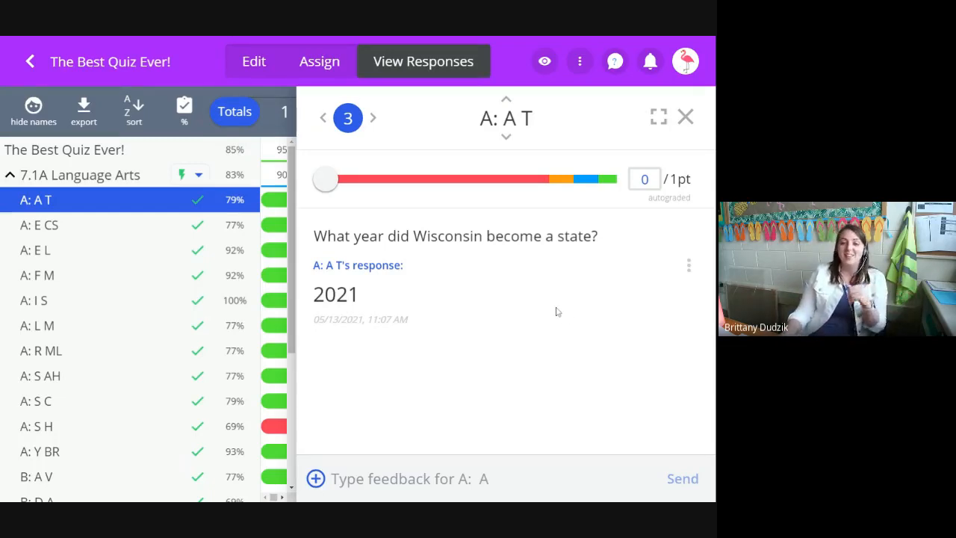
{"action": "left_click", "coordinate": [685, 117]}
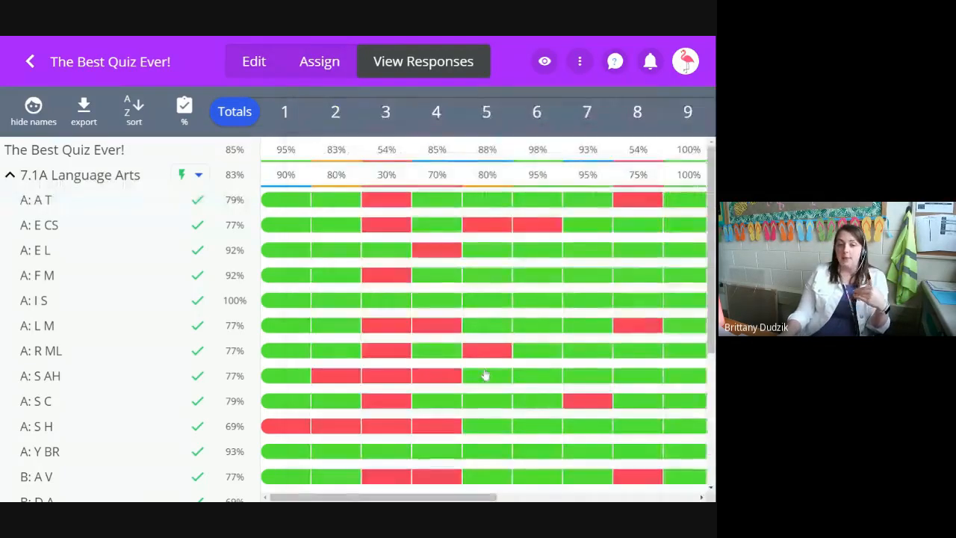
- Look over the 7.1A Language Arts students' results for questions 4 through 12, down to the 7.2A class row
{"action": "left_click_drag", "start_coordinate": [444, 498], "coordinate": [536, 500]}
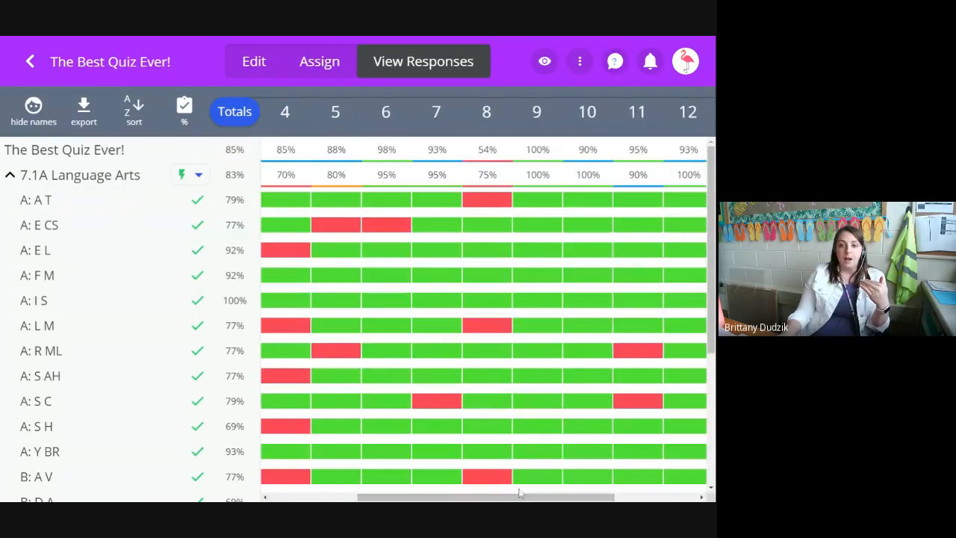
{"action": "scroll", "coordinate": [453, 354], "scroll_direction": "down", "scroll_amount": 3}
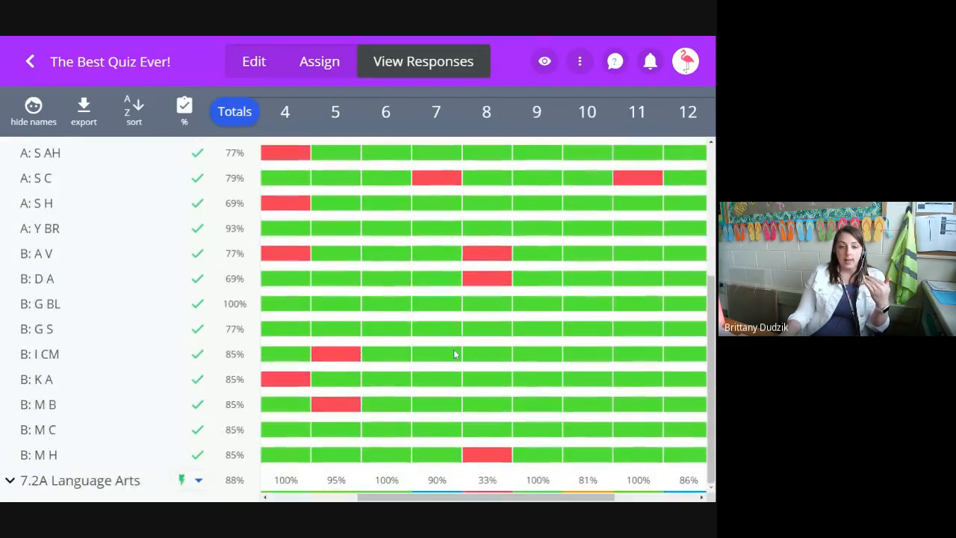
- Open the "conflect" response to question 8, set its score to 0 points, and highlight the misspelled letter "e"
{"action": "left_click", "coordinate": [498, 412]}
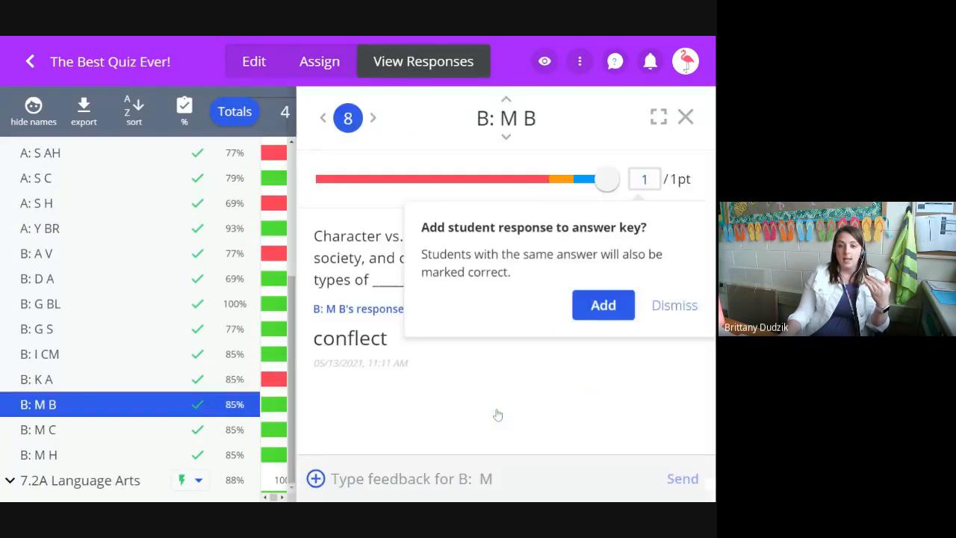
{"action": "left_click", "coordinate": [674, 306]}
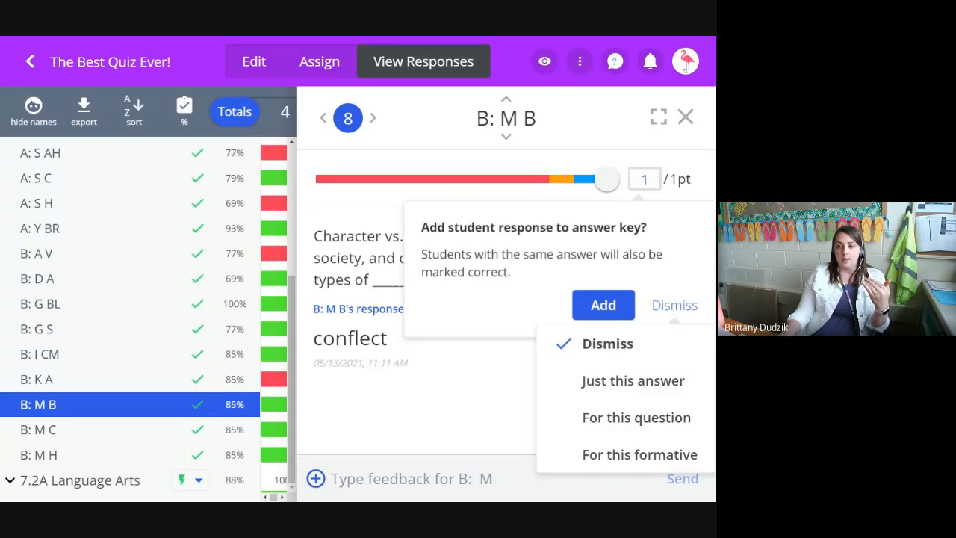
{"action": "double_click", "coordinate": [645, 179]}
{"action": "type", "text": "0"}
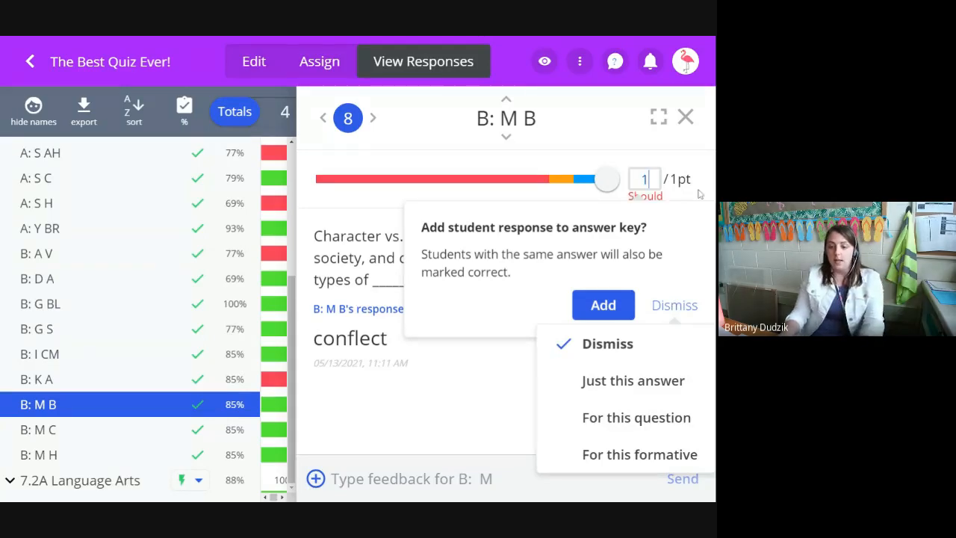
{"action": "key", "text": "BackSpace"}
{"action": "type", "text": "0"}
{"action": "left_click", "coordinate": [675, 305]}
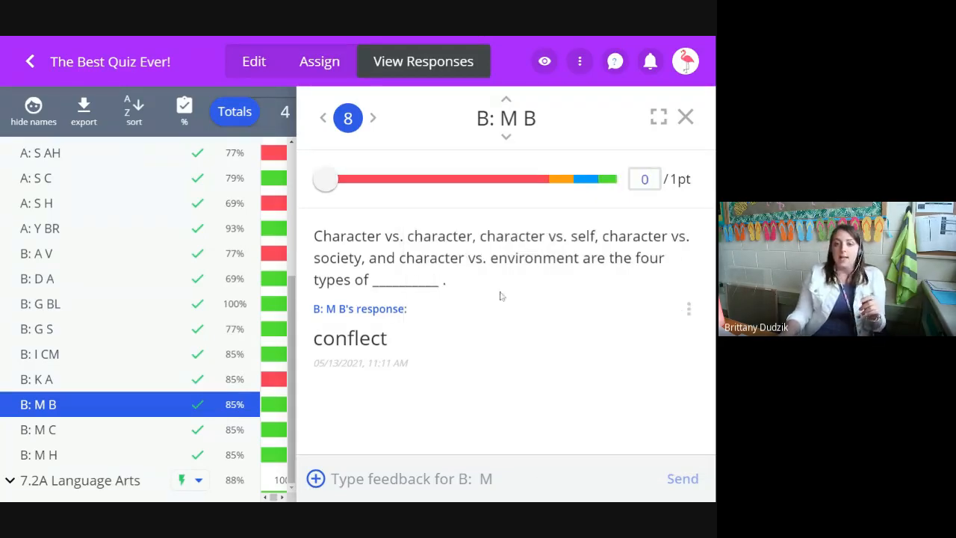
{"action": "left_click_drag", "start_coordinate": [359, 339], "coordinate": [370, 339]}
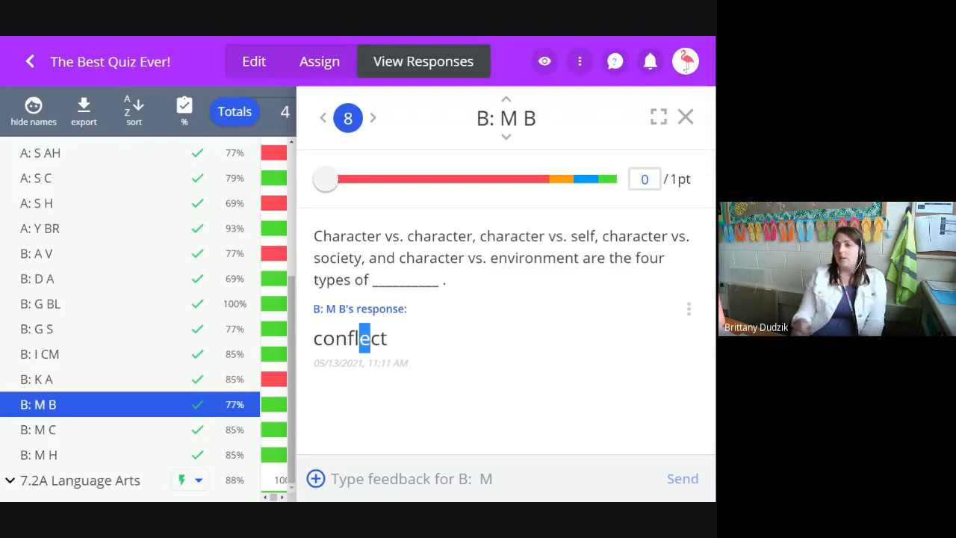
- Set the "conflect" response's score to 1 point and dismiss adding it to the answer key
{"action": "left_click", "coordinate": [649, 180]}
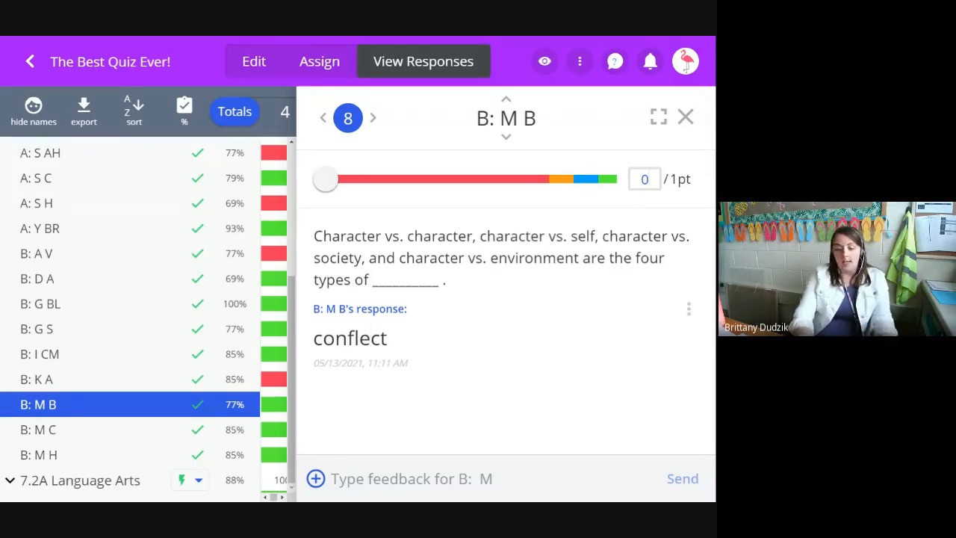
{"action": "key", "text": "BackSpace"}
{"action": "type", "text": "1"}
{"action": "left_click", "coordinate": [672, 304]}
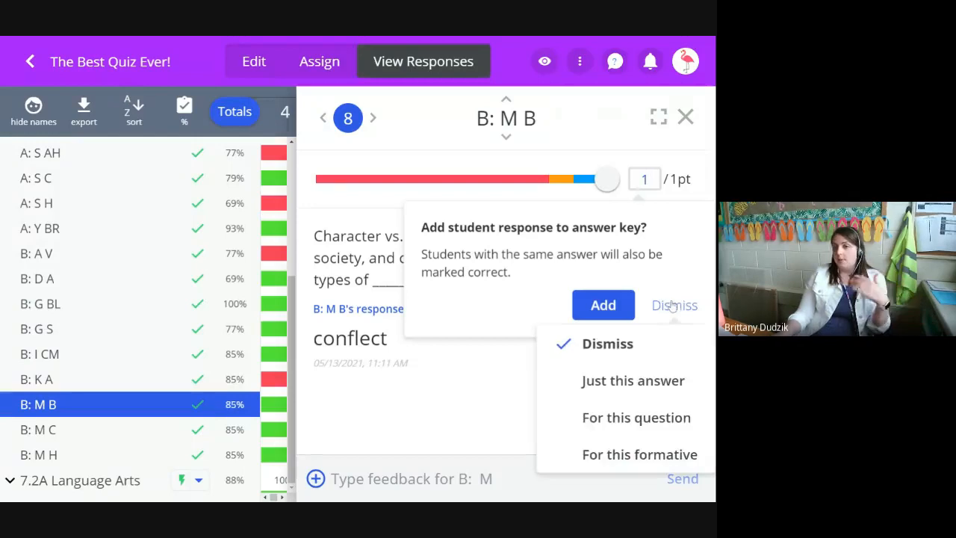
{"action": "left_click", "coordinate": [642, 351]}
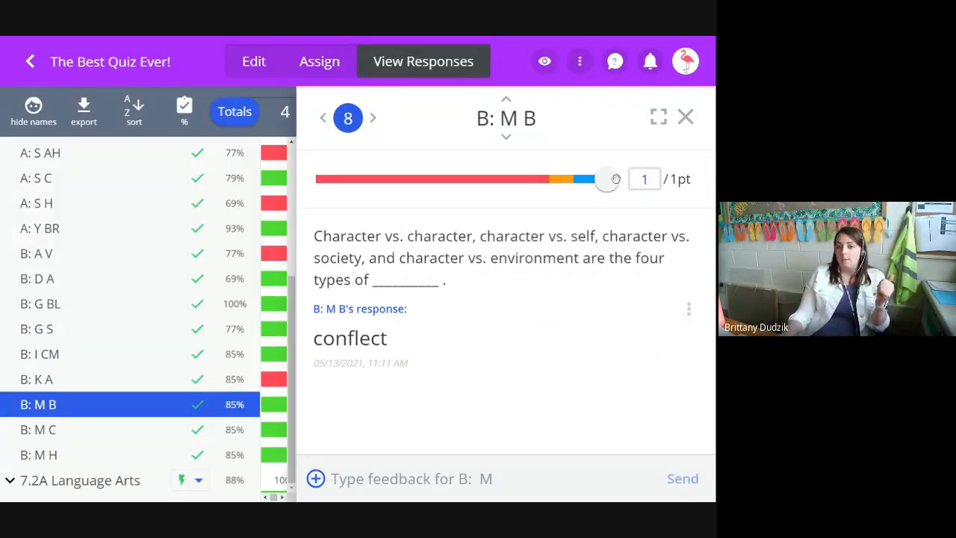
- Lower the "conflect" response's score to 0.9 point, raise it back to 1 point, and close the response
{"action": "left_click_drag", "start_coordinate": [604, 181], "coordinate": [588, 180]}
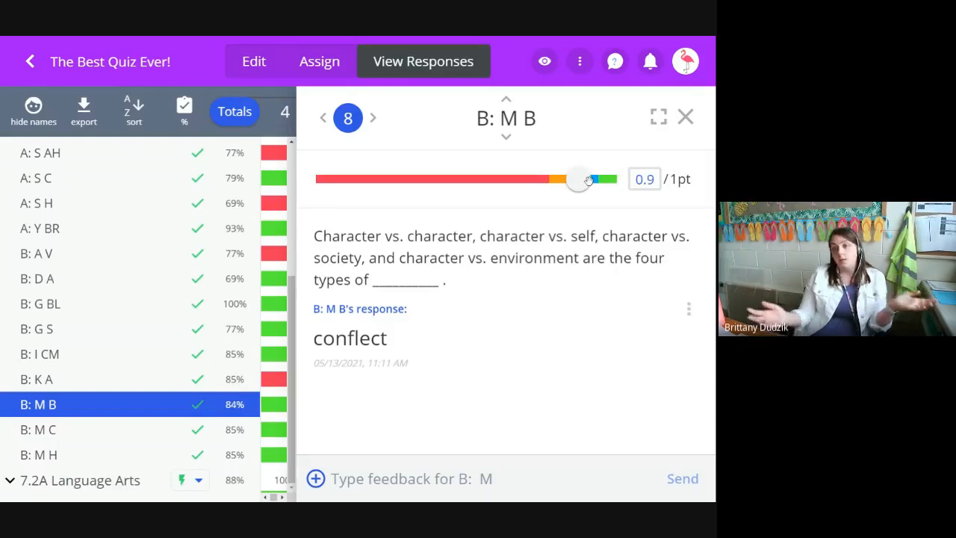
{"action": "left_click_drag", "start_coordinate": [578, 180], "coordinate": [606, 180]}
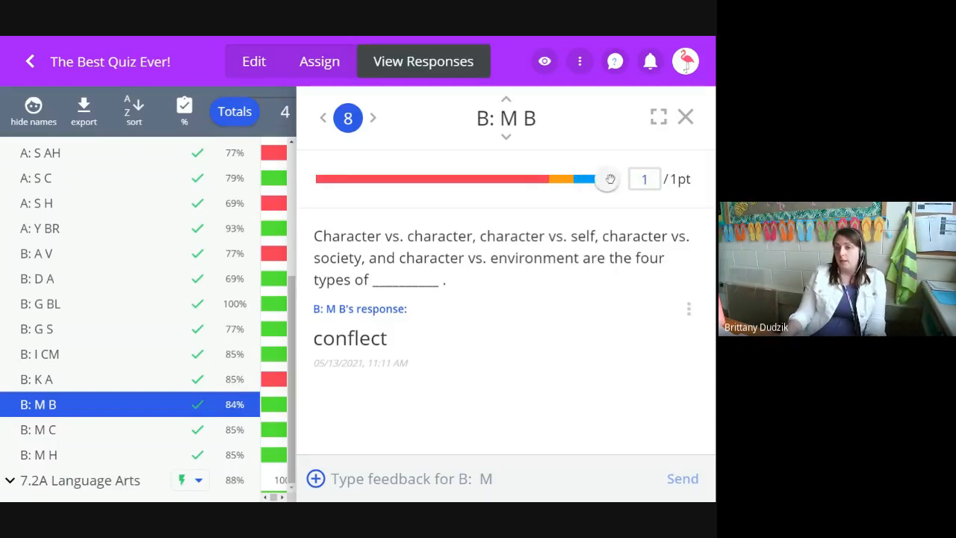
{"action": "left_click", "coordinate": [686, 119]}
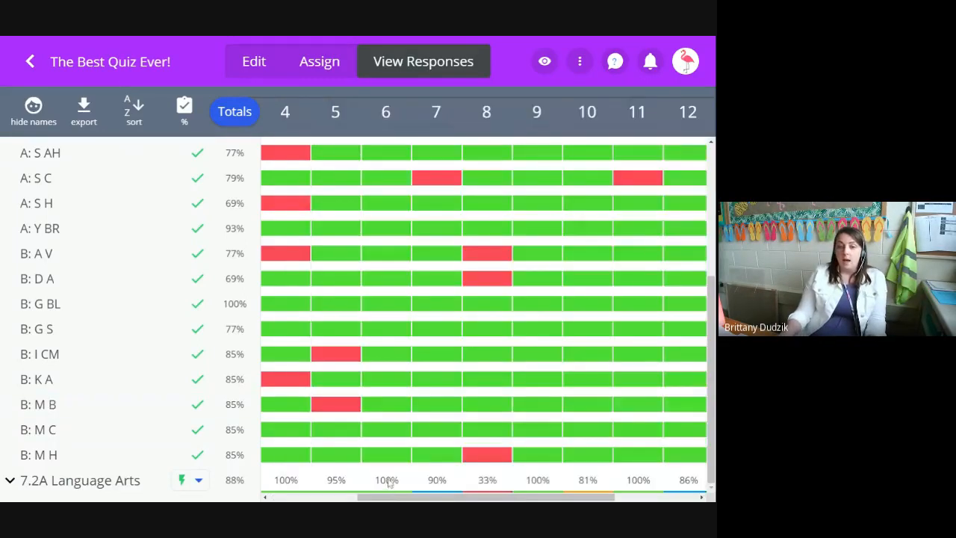
- Open the ungraded question 14 bonus response about getting ice cream, score it 1 point, and close it
{"action": "left_click_drag", "start_coordinate": [390, 496], "coordinate": [521, 497]}
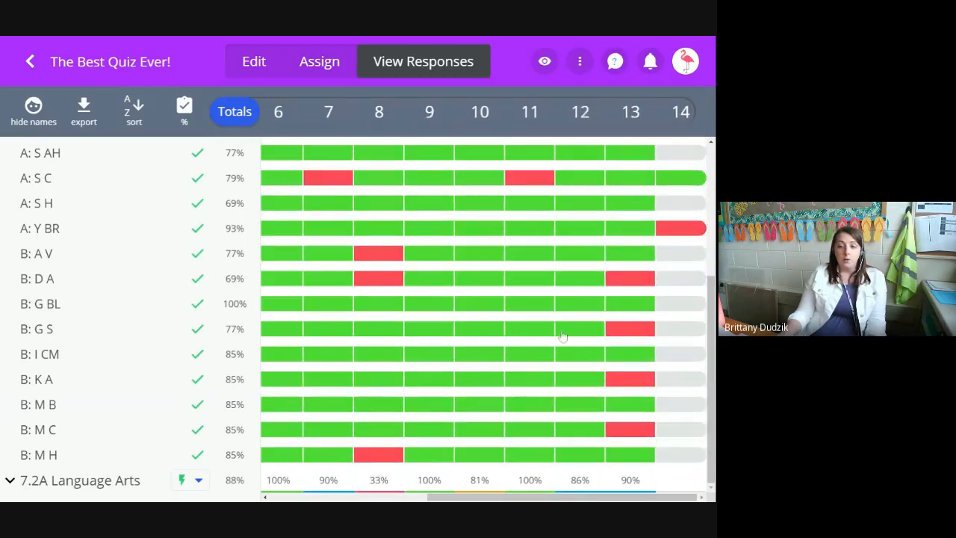
{"action": "left_click", "coordinate": [692, 334]}
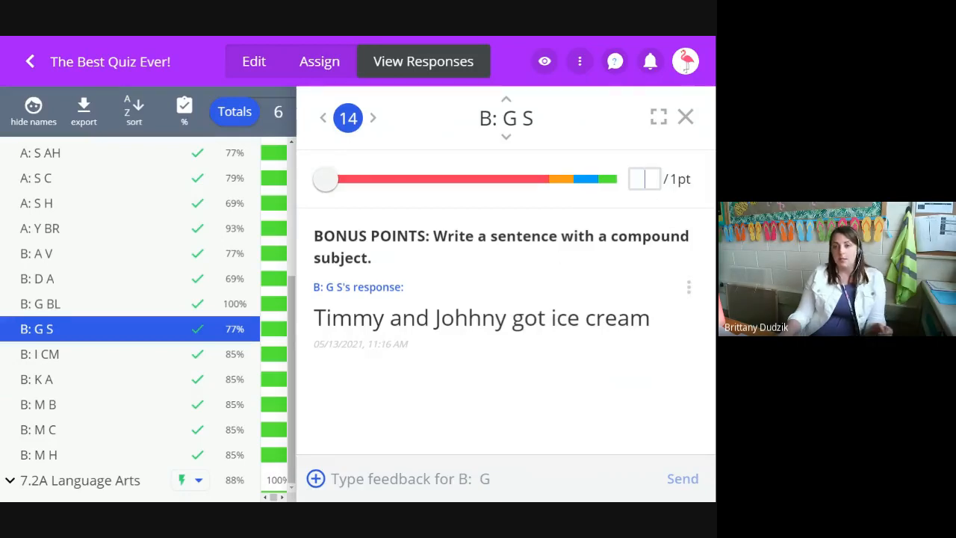
{"action": "type", "text": "1"}
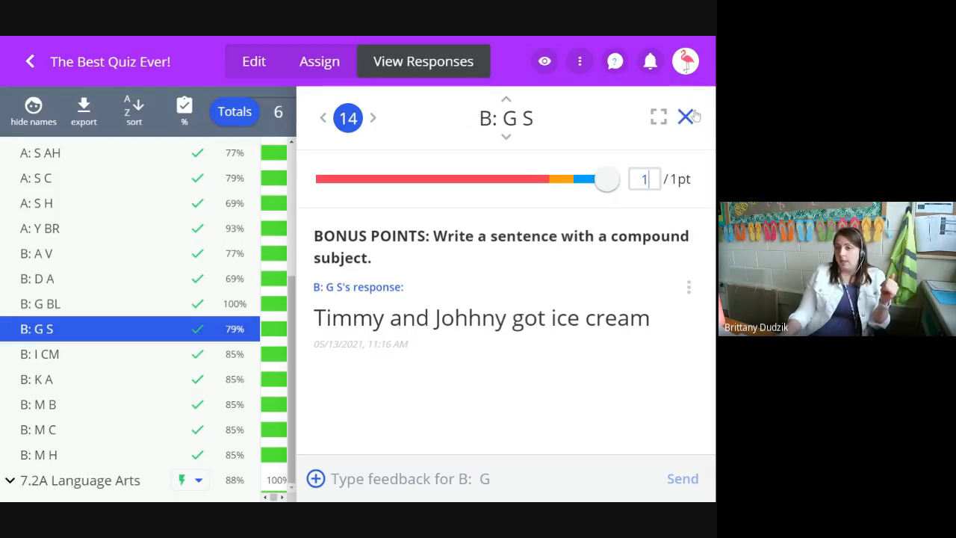
{"action": "left_click", "coordinate": [685, 116]}
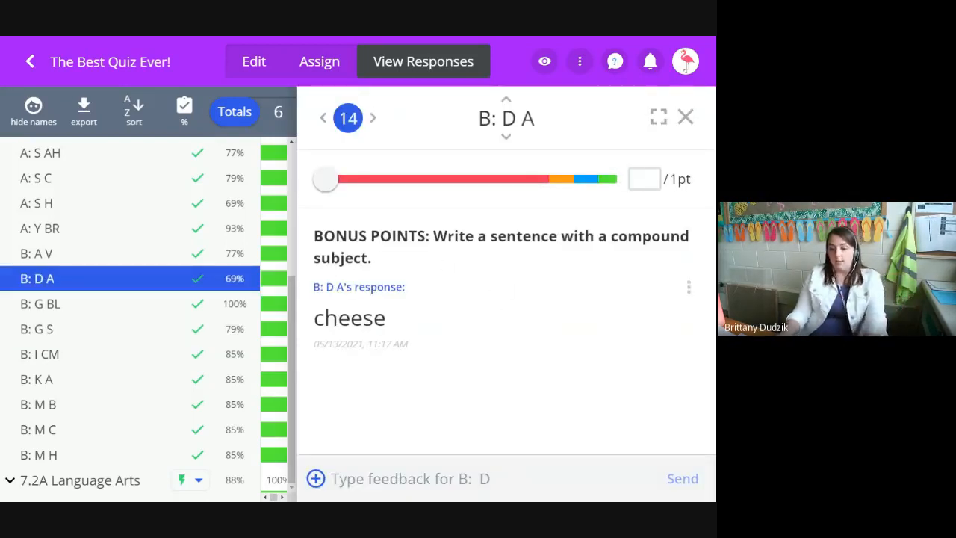
- Score the "cheese" bonus response to question 14 with 0 points, close it, and collapse the 7.1A Language Arts student list
{"action": "type", "text": "0"}
{"action": "left_click", "coordinate": [686, 116]}
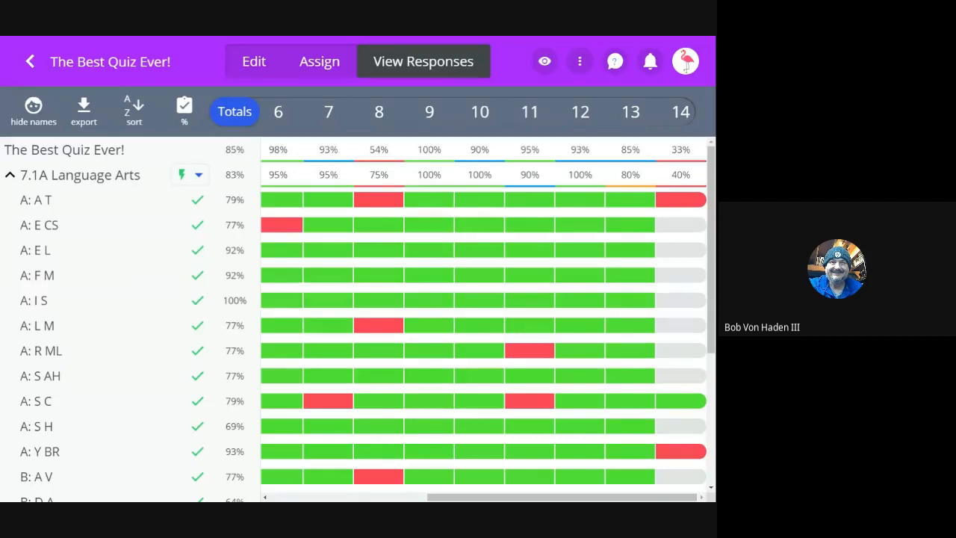
{"action": "left_click", "coordinate": [10, 175]}
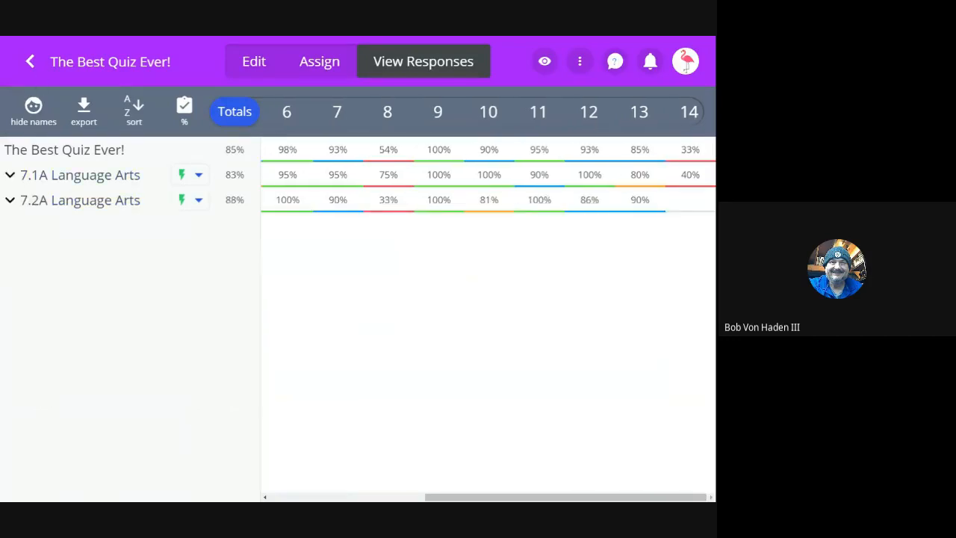